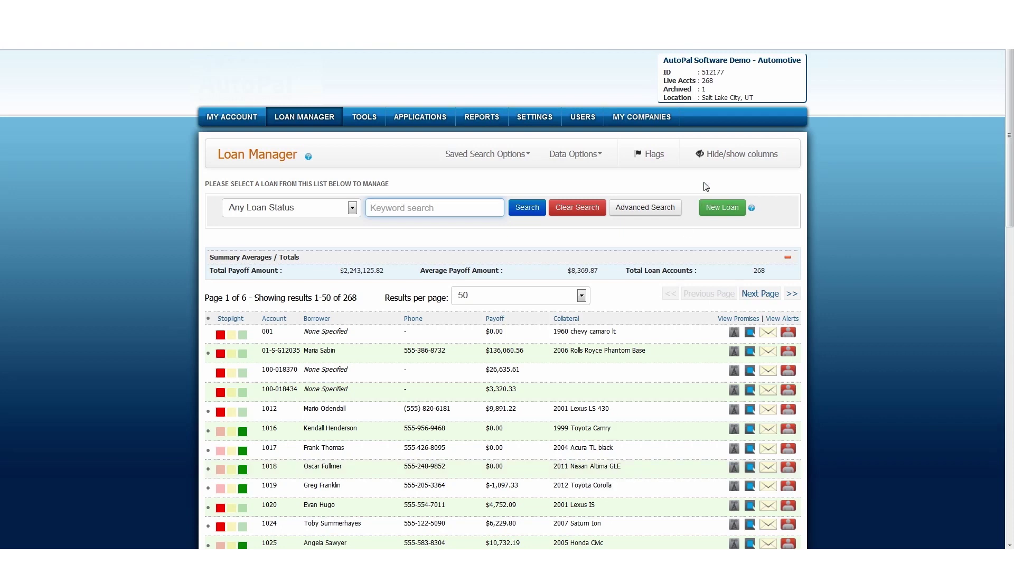
Start a new loan from Loan Manager's list of 268 loans.
left_click(725, 209)
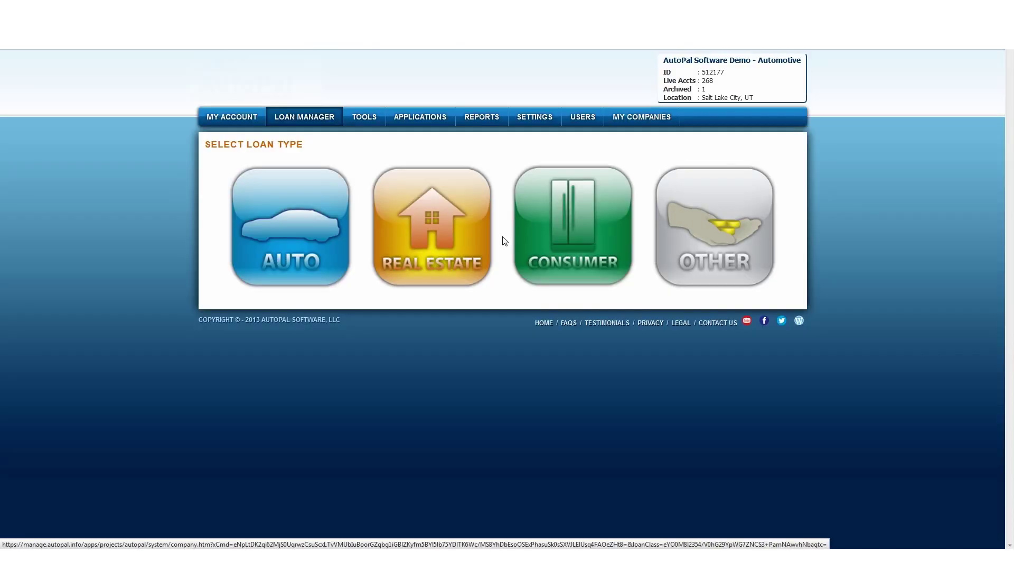
Choose an Auto loan with Big Al's Automotive as source company and continue to borrowers.
left_click(327, 242)
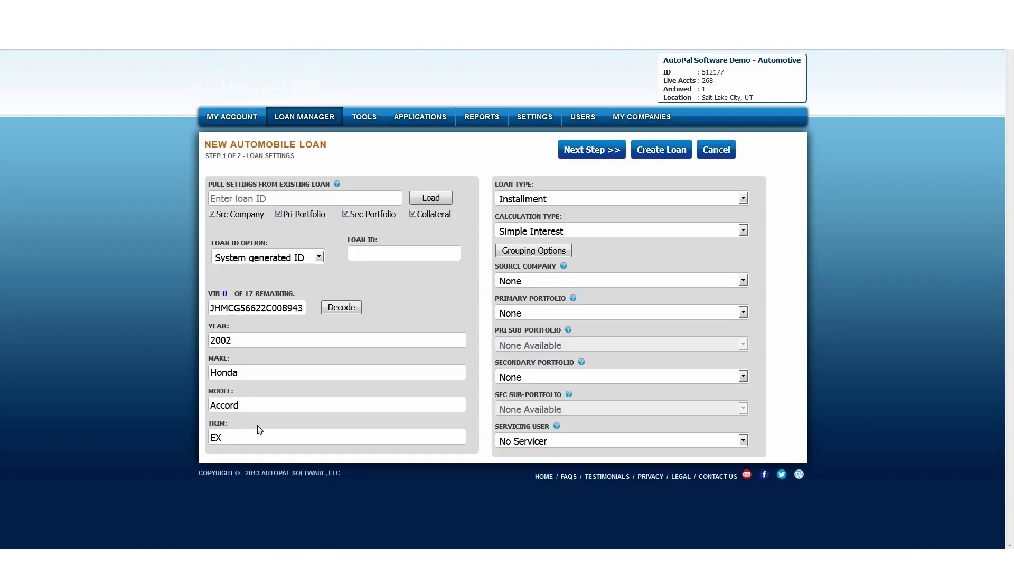
left_click(526, 281)
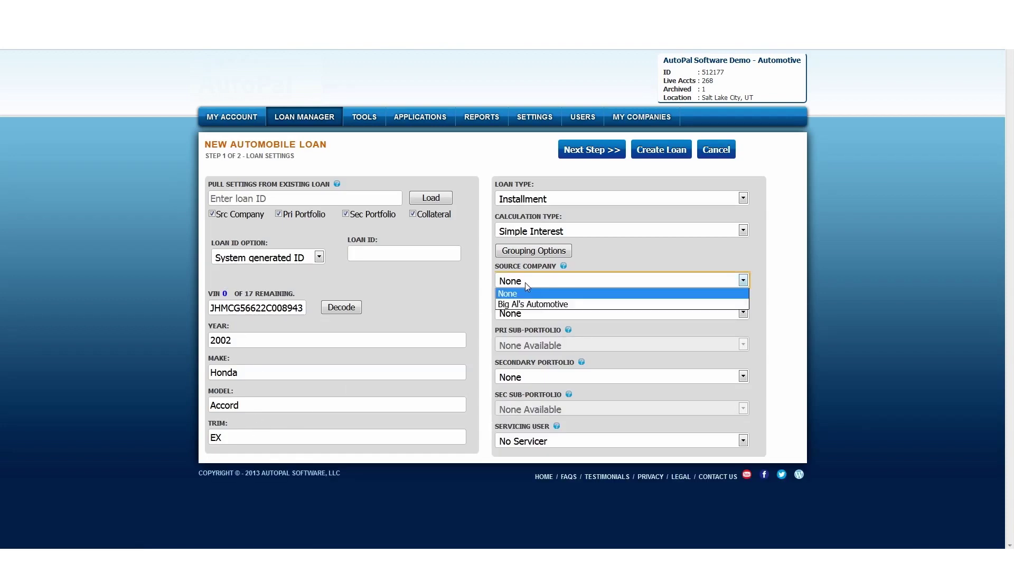
left_click(532, 304)
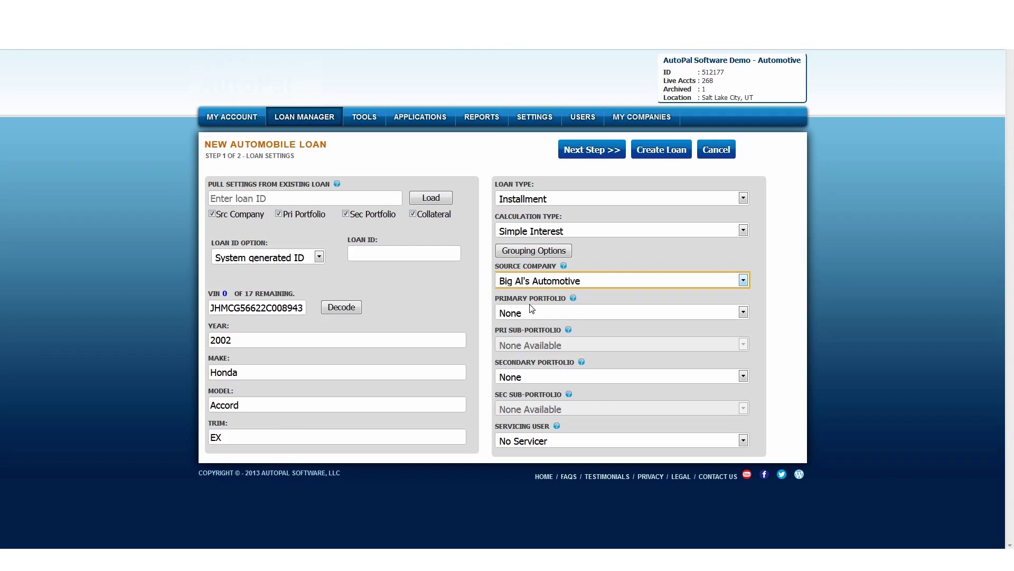
left_click(610, 150)
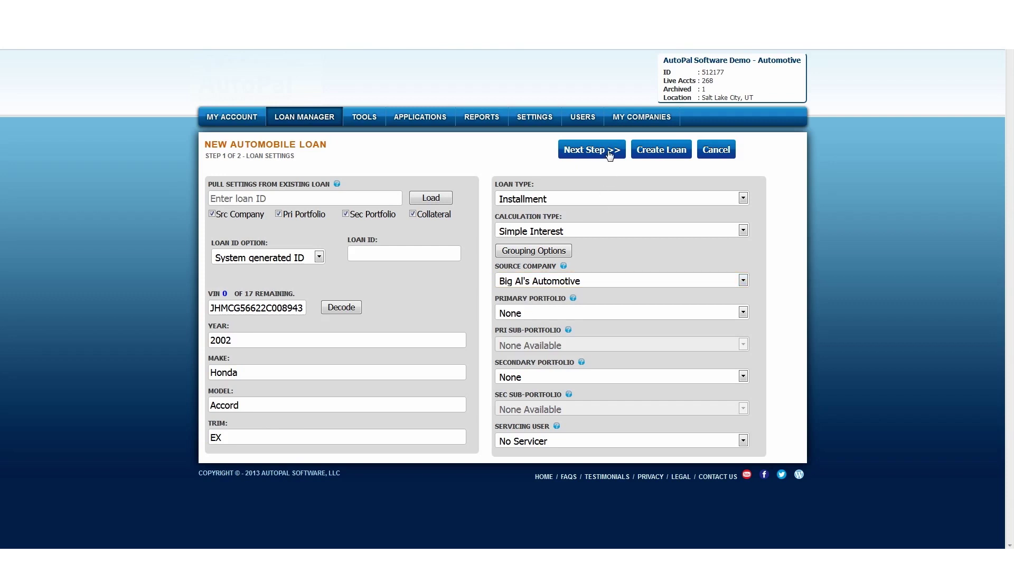
Create a new borrower with first and last name, SSN, birth date 01/01/1981 and Female gender.
left_click(284, 188)
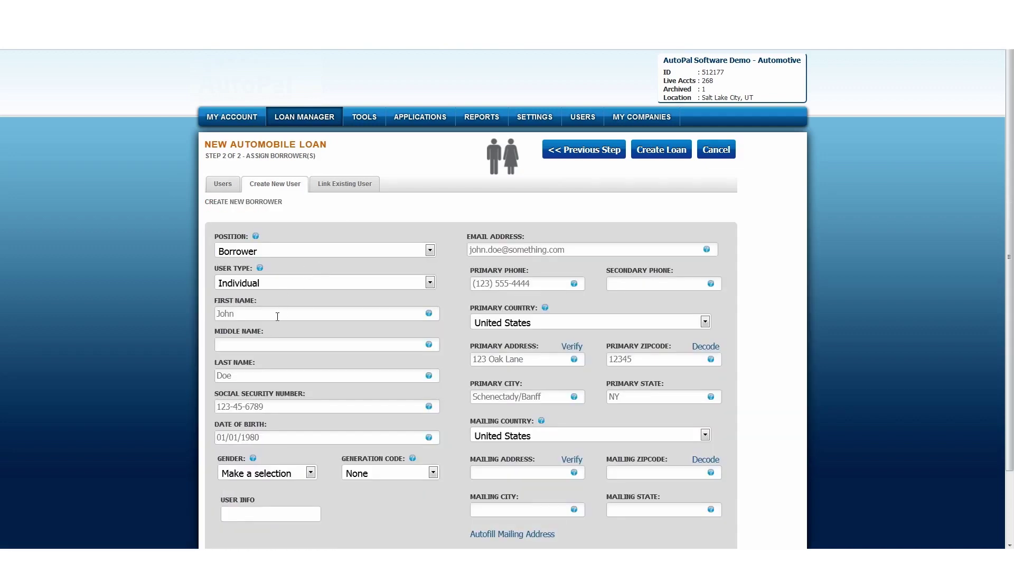
left_click(277, 316)
key("Tab")
key("Tab")
key("Tab")
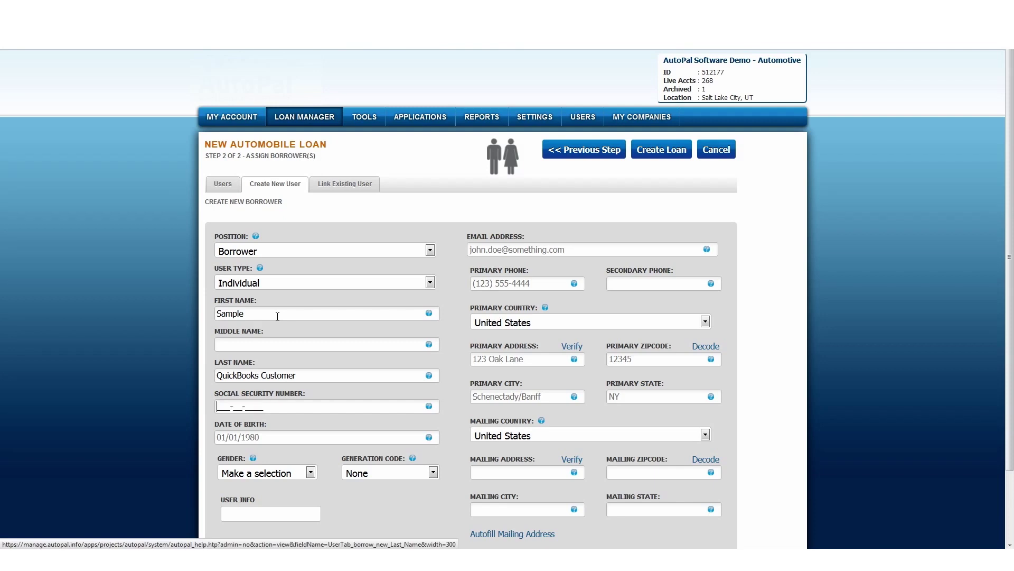
key("Tab")
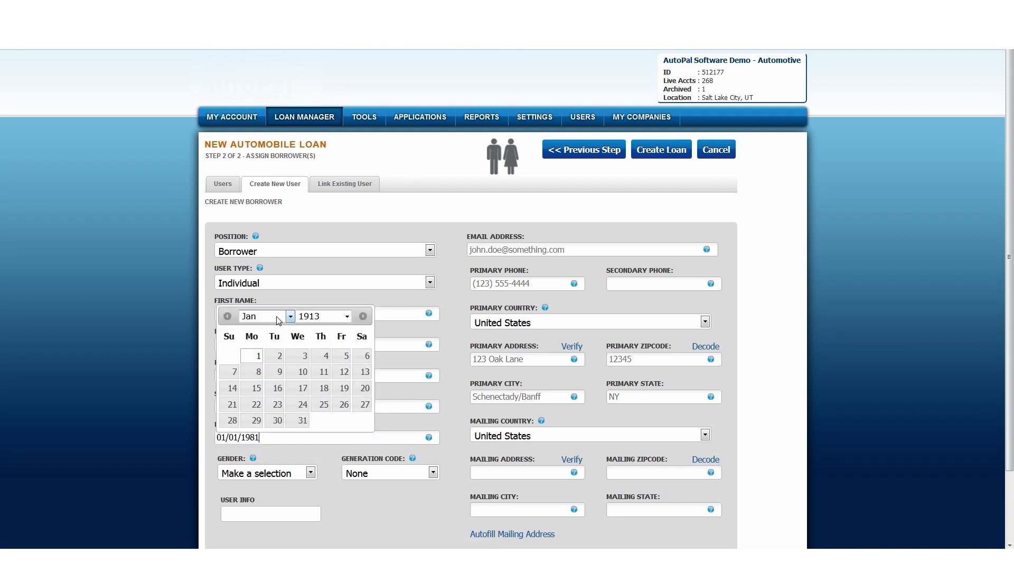
key("Tab")
key("Tab")
key("Tab")
key("Tab")
key("Tab")
Add the borrower's phone and address, copy it to the mailing address, then create the borrower and loan.
key("Tab")
key("Tab")
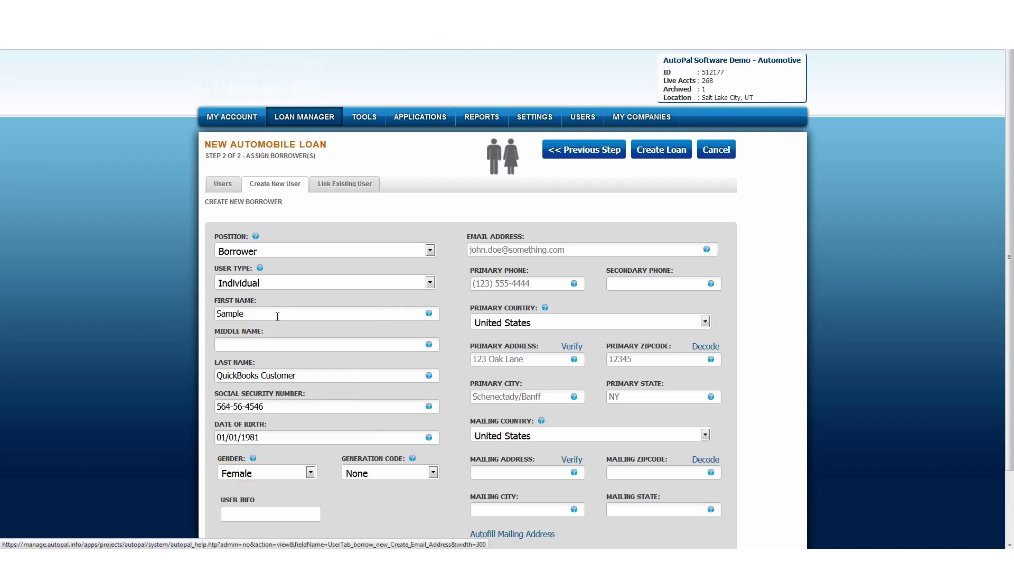
key("Tab")
key("Tab")
key("Tab")
key("Tab")
key("Tab")
key("Tab")
key("Tab")
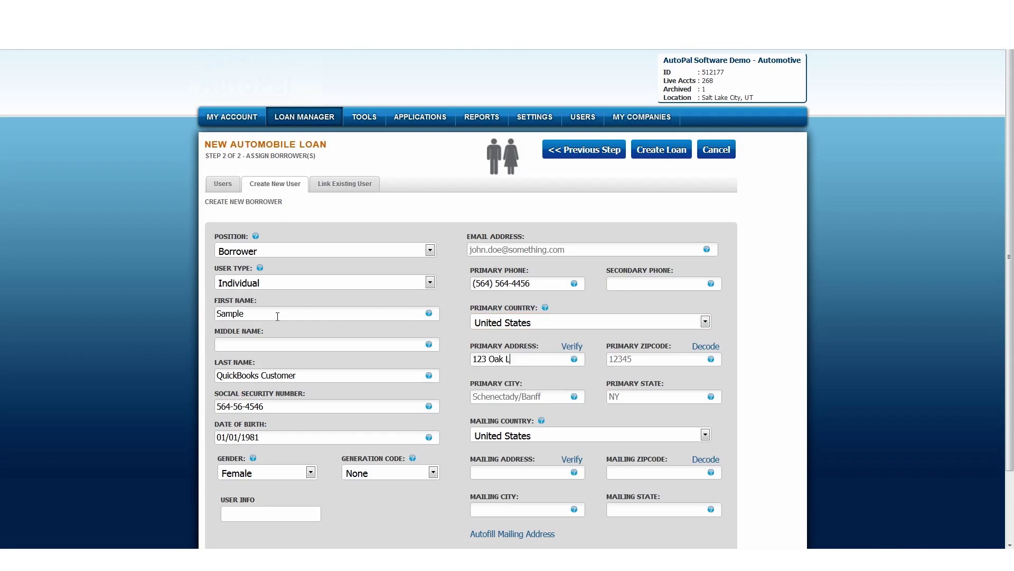
key("Tab")
key("Tab")
left_click(499, 535)
scroll(500, 534, "down", 2)
left_click(233, 487)
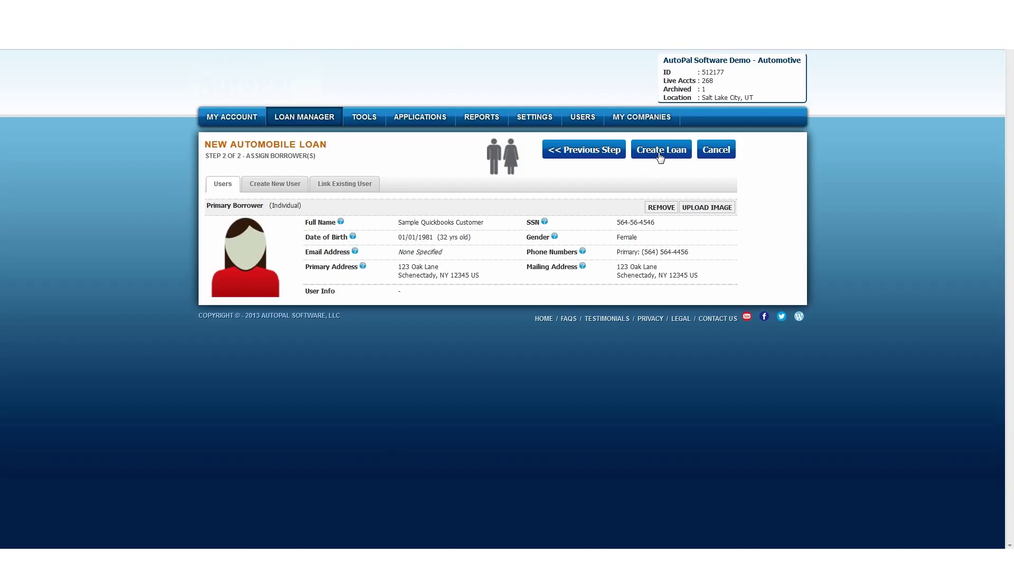
left_click(660, 153)
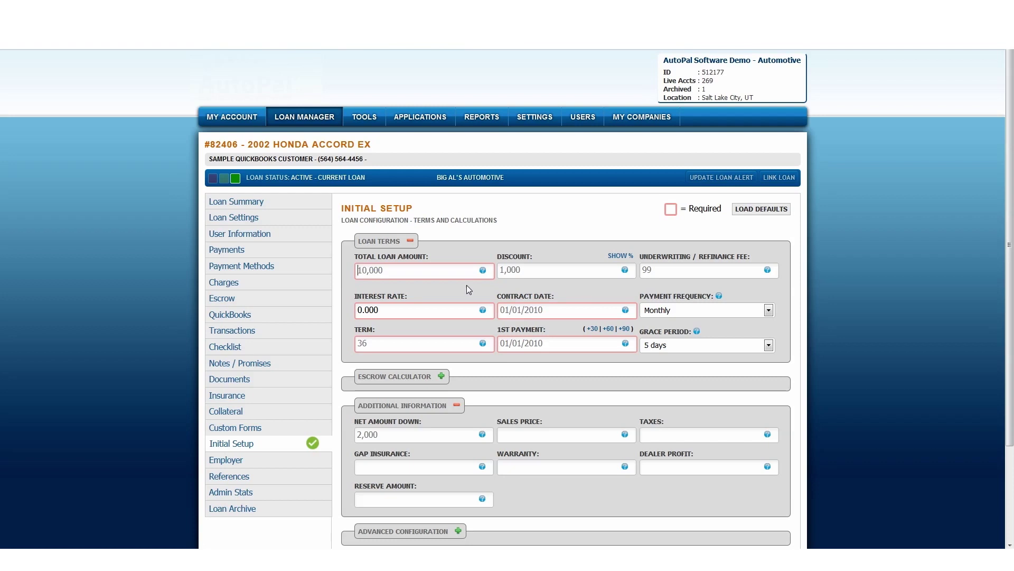
Enter loan amount 5000, discount 1000, underwriting fee 99, interest 10 and term 24.
scroll(390, 290, "down", 2)
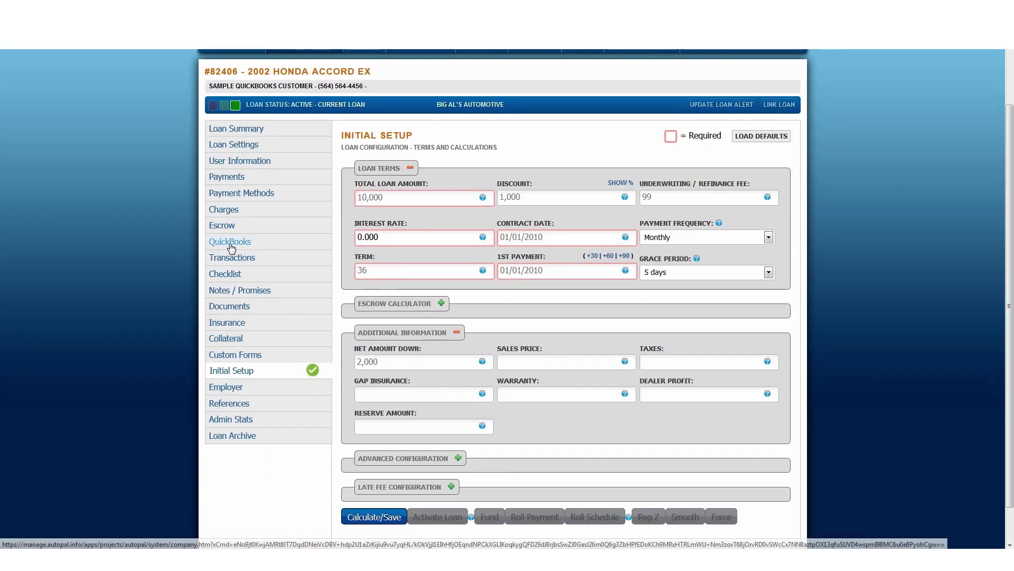
left_click(385, 197)
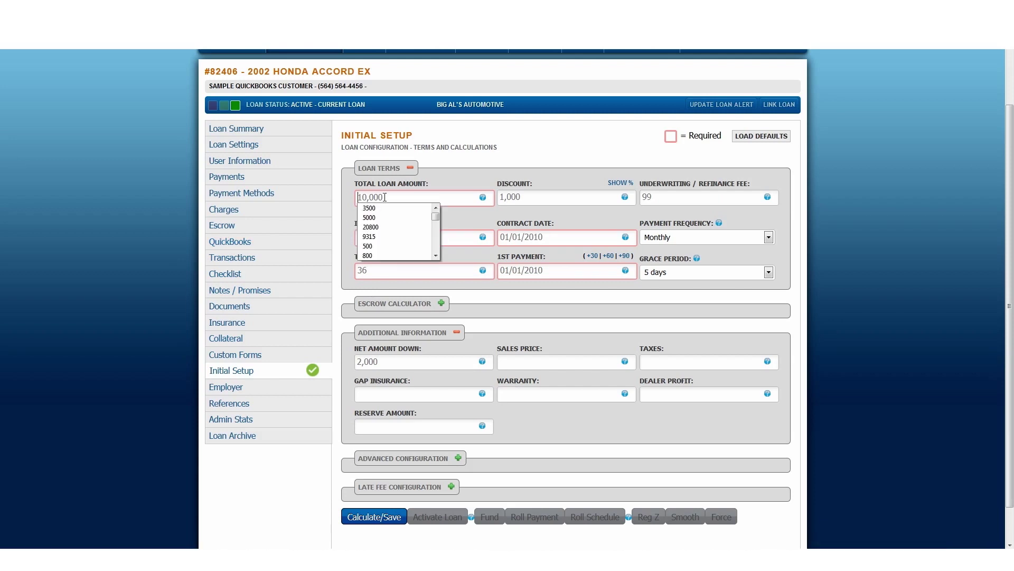
type("5000")
key("Tab")
type("1000")
key("Tab")
type("99")
key("Tab")
type("10")
key("Tab")
type("24")
key("Tab")
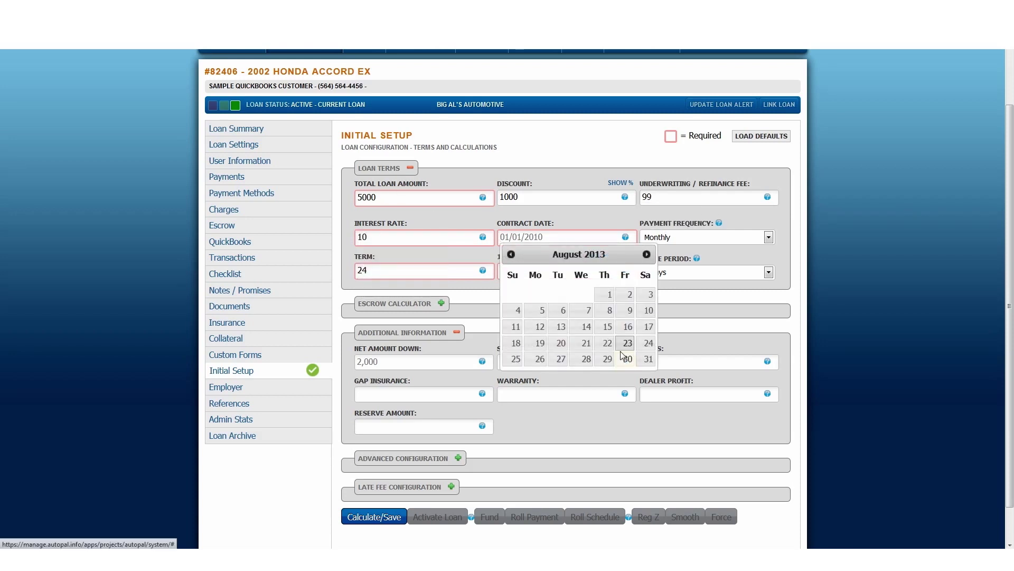
Set contract date 08/01/2013 and first payment 09/01/2013, then collapse Additional Information.
left_click(608, 294)
left_click(592, 255)
left_click(552, 275)
left_click(646, 287)
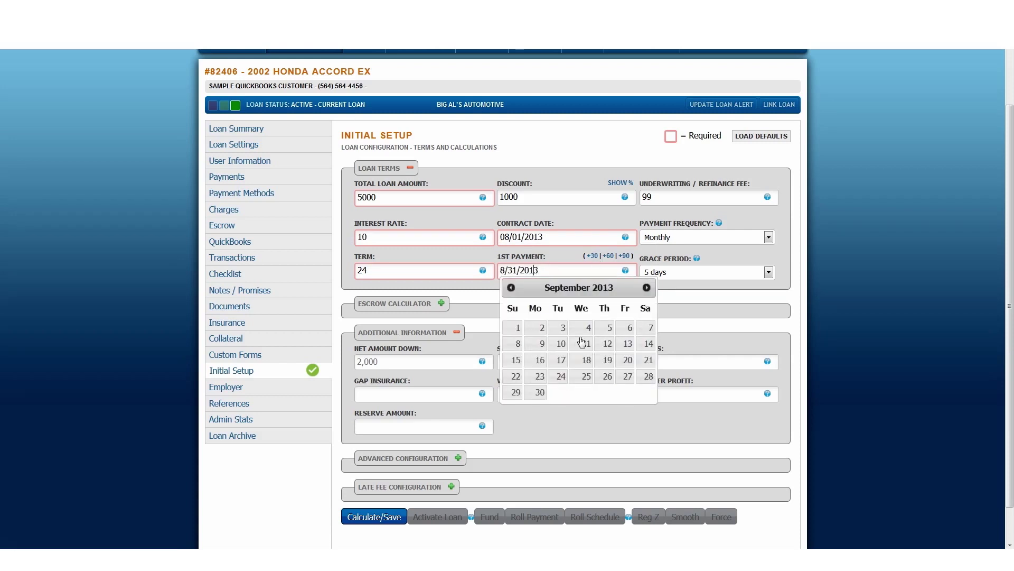
left_click(518, 328)
scroll(478, 395, "down", 1)
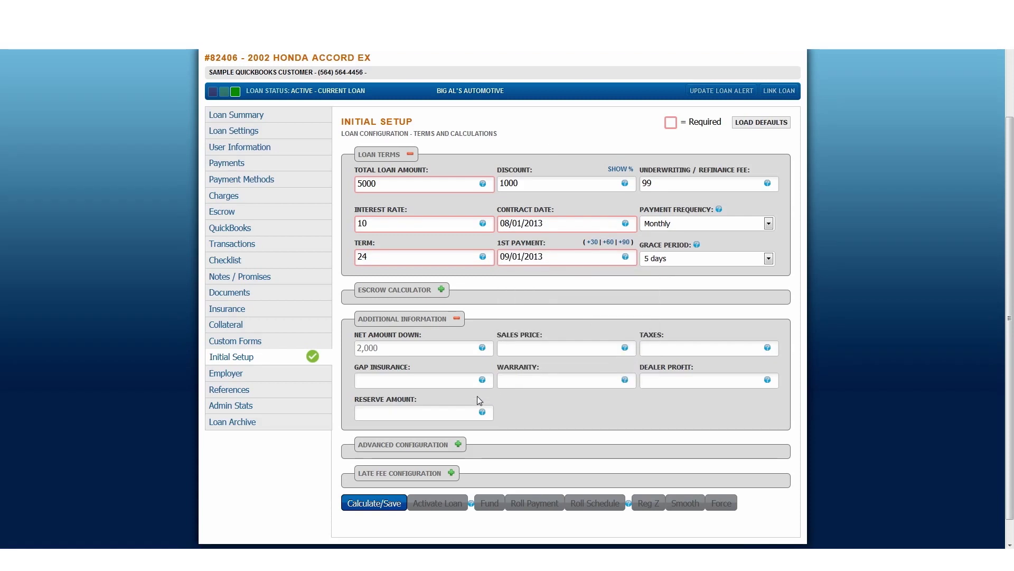
scroll(477, 396, "down", 2)
left_click(455, 291)
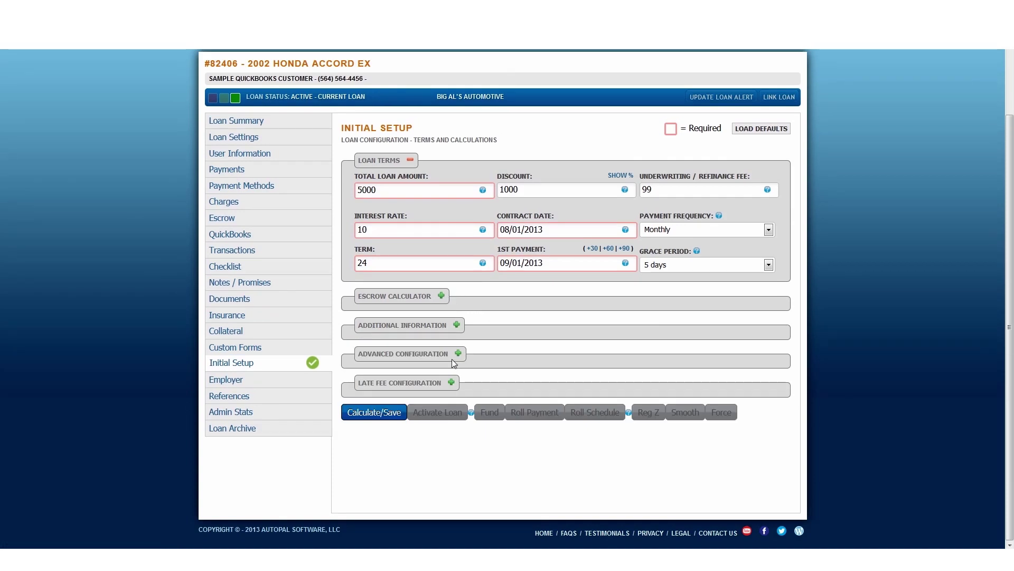
Expand Advanced Configuration and leave Accounting-Discount on Yes Split after briefly trying No Split.
left_click(458, 354)
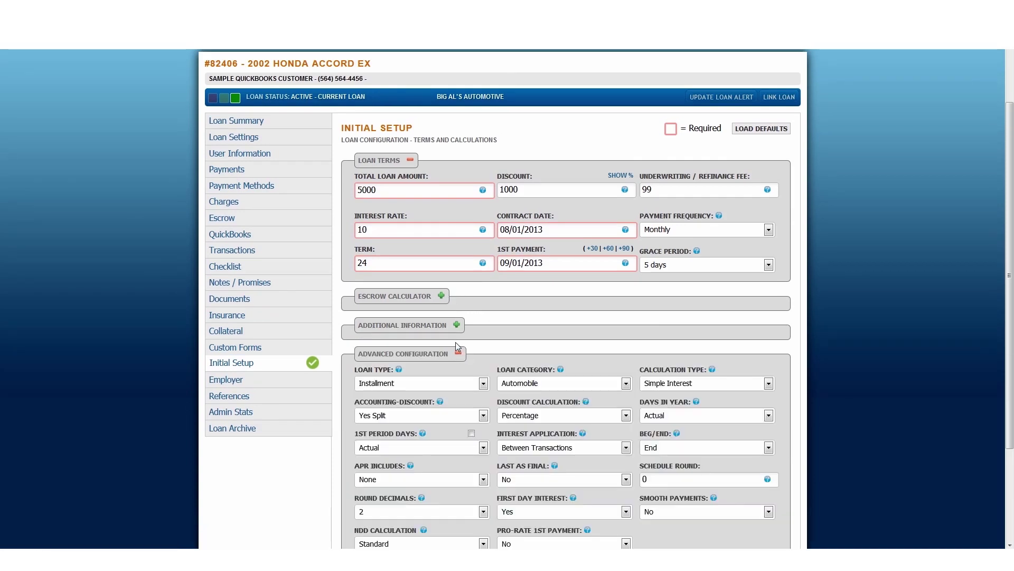
scroll(457, 328, "down", 2)
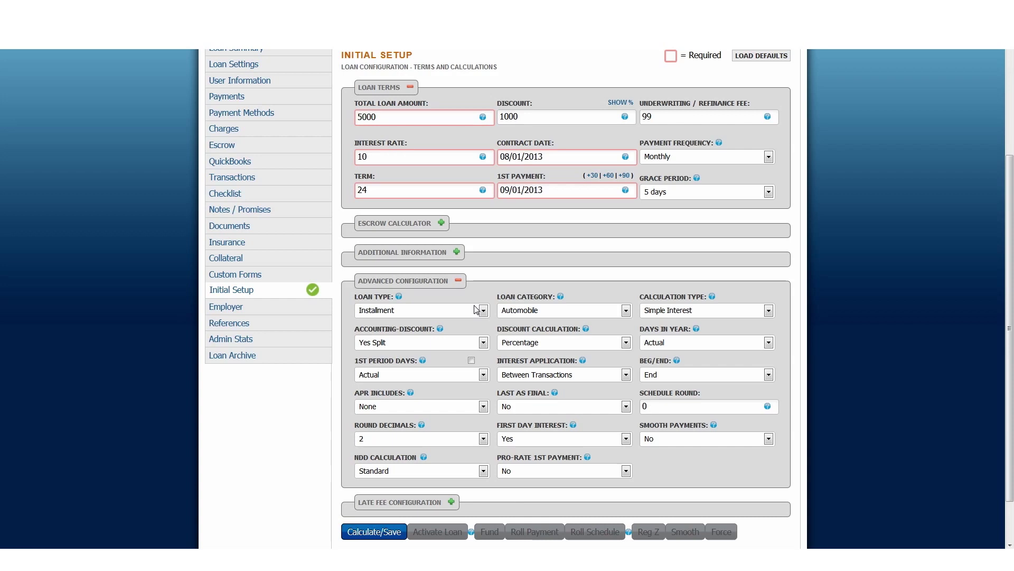
left_click_drag(356, 329, 417, 334)
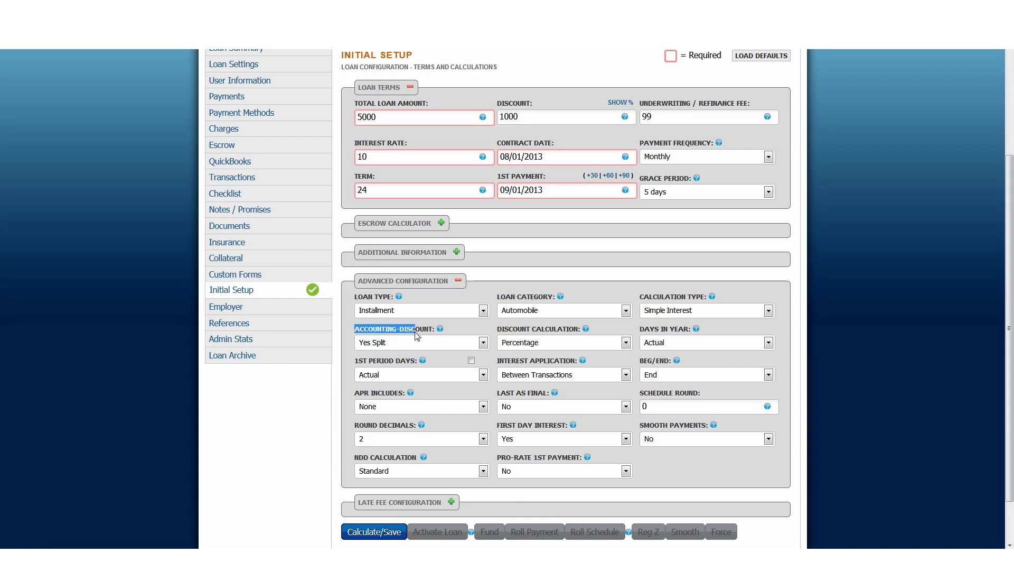
left_click(415, 344)
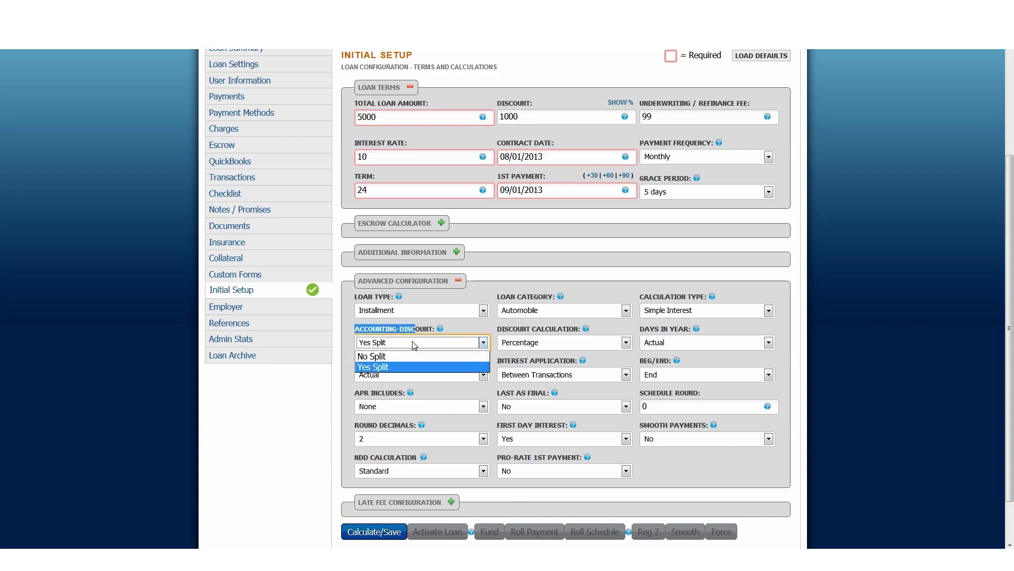
left_click(415, 344)
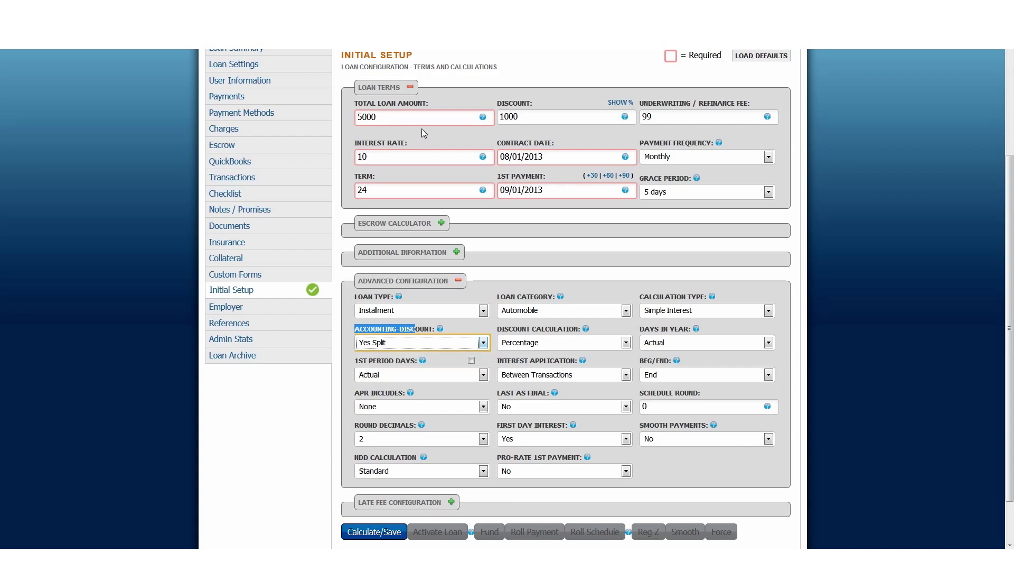
left_click(510, 117)
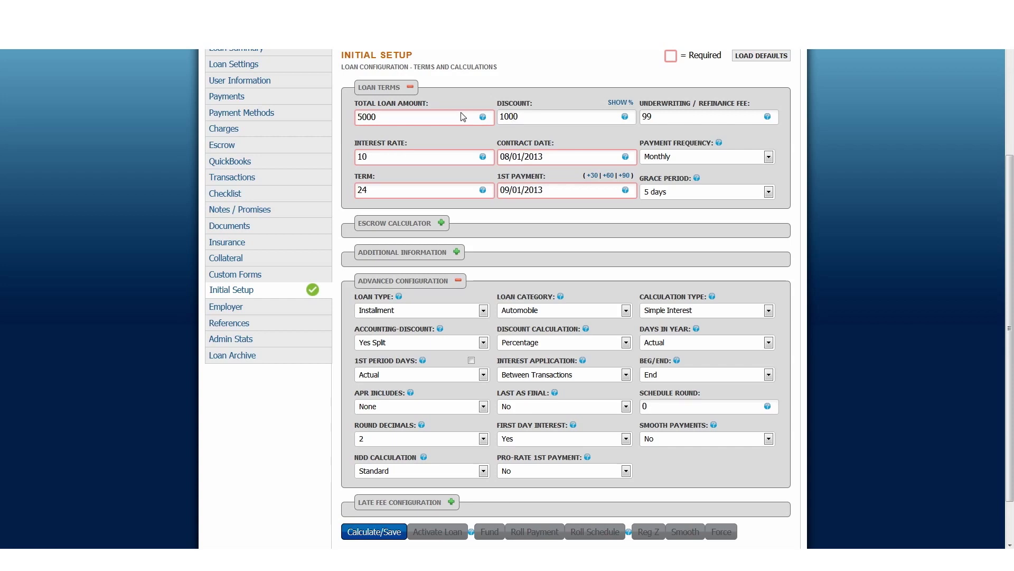
left_click(502, 120)
left_click(393, 342)
left_click(390, 356)
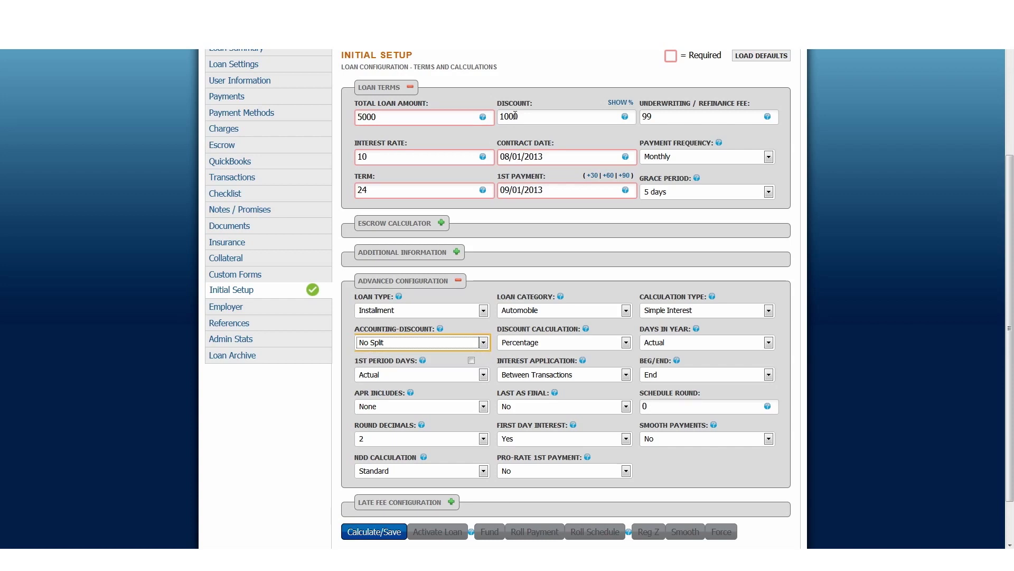
left_click(377, 346)
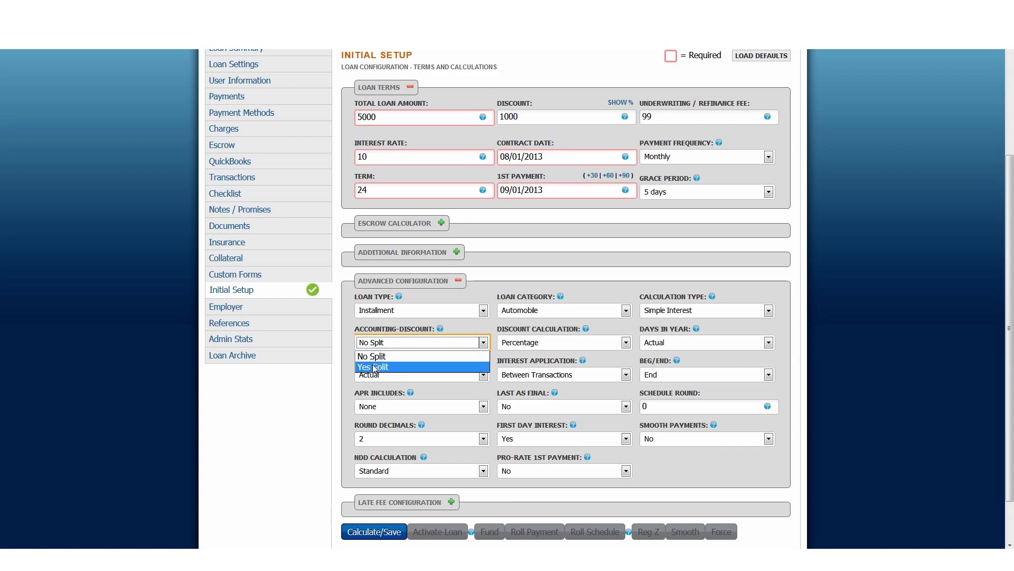
left_click(373, 367)
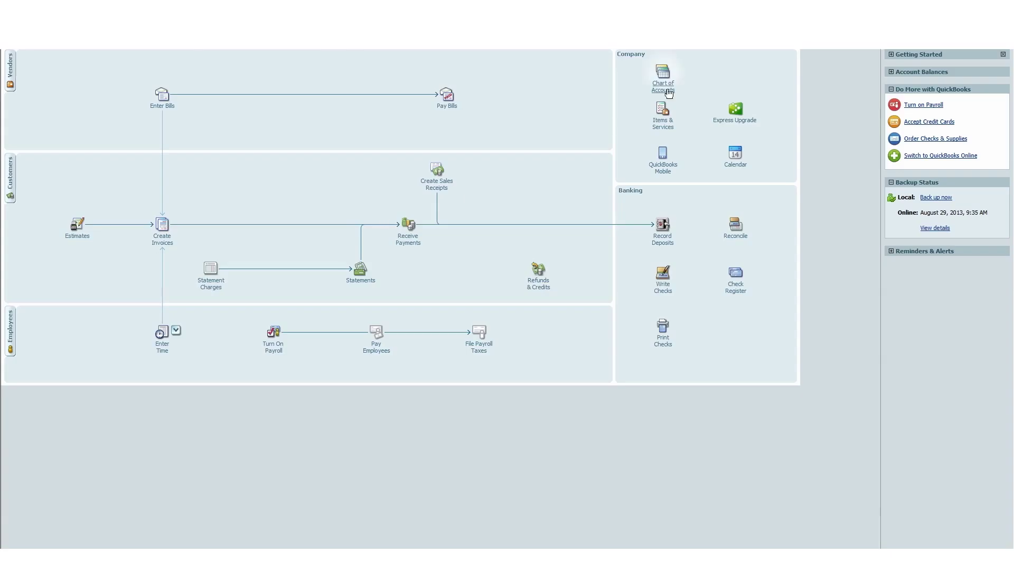
Open the Deferred Discount register from the chart of accounts, confirm it is empty, and close it.
left_click(664, 96)
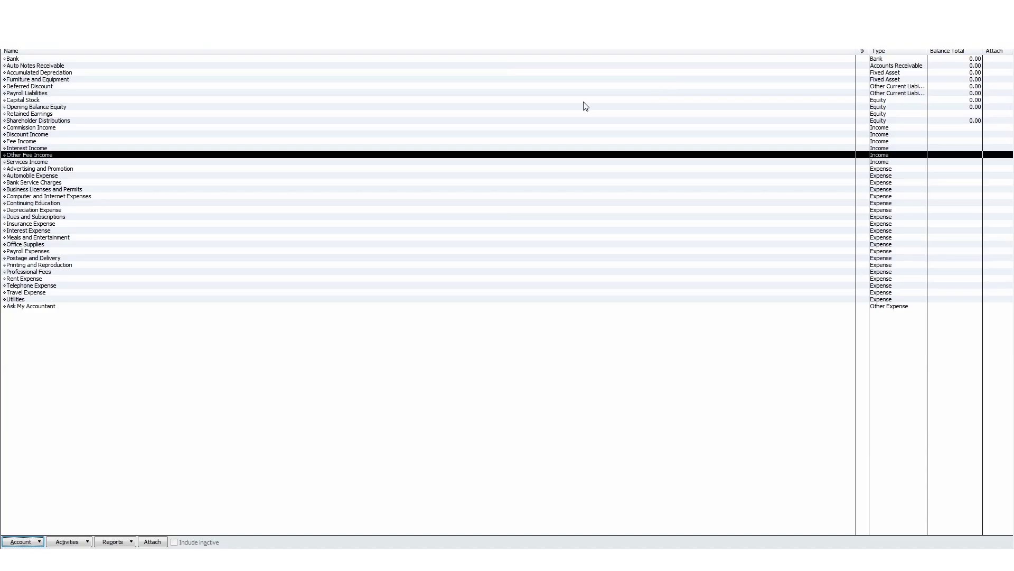
left_click(37, 136)
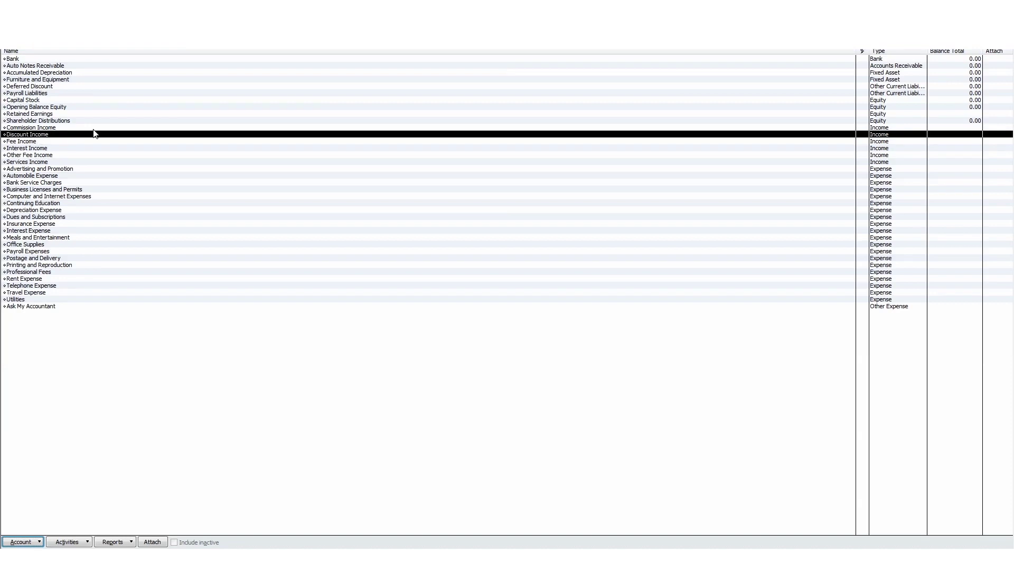
left_click(45, 88)
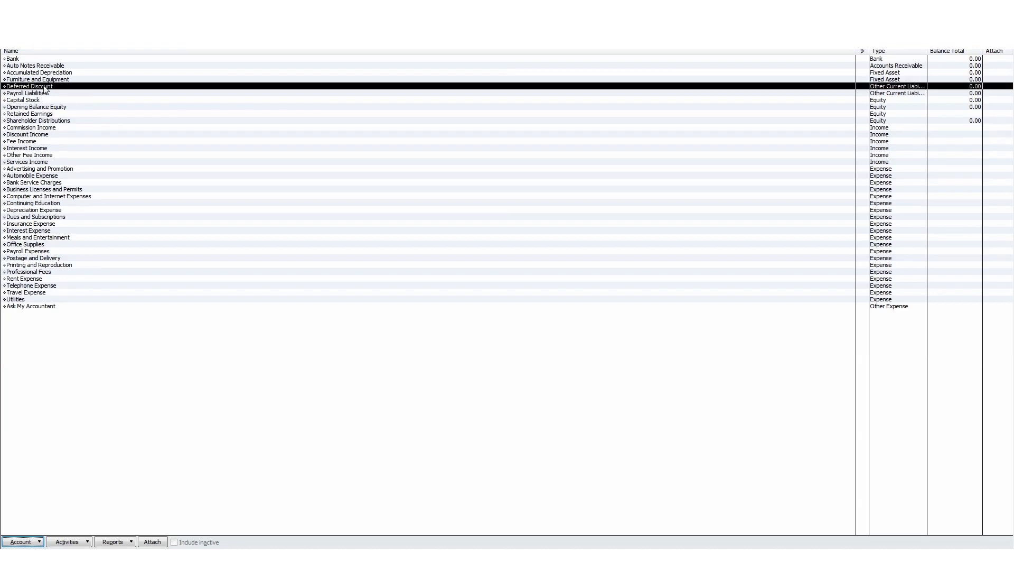
double_click(44, 88)
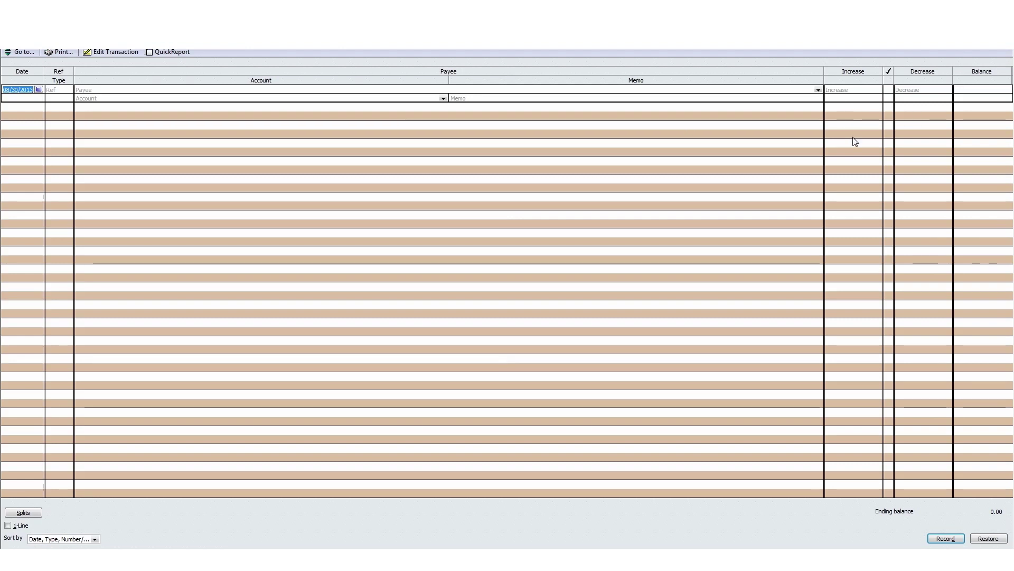
key("Escape")
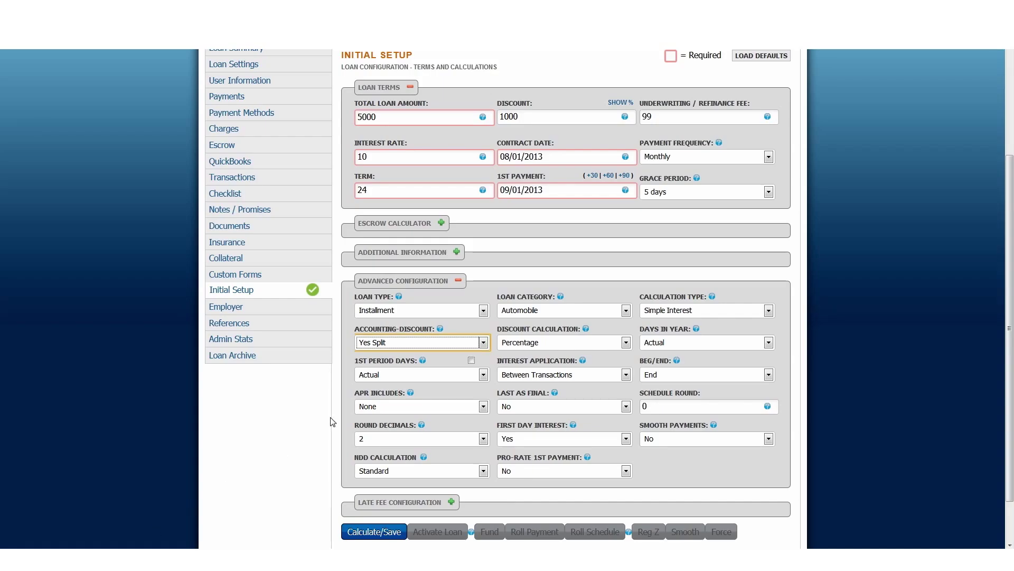
Set Discount Calculation to Percentage - Fixed, recalculate and save the terms, and activate the loan.
left_click(531, 343)
left_click(531, 388)
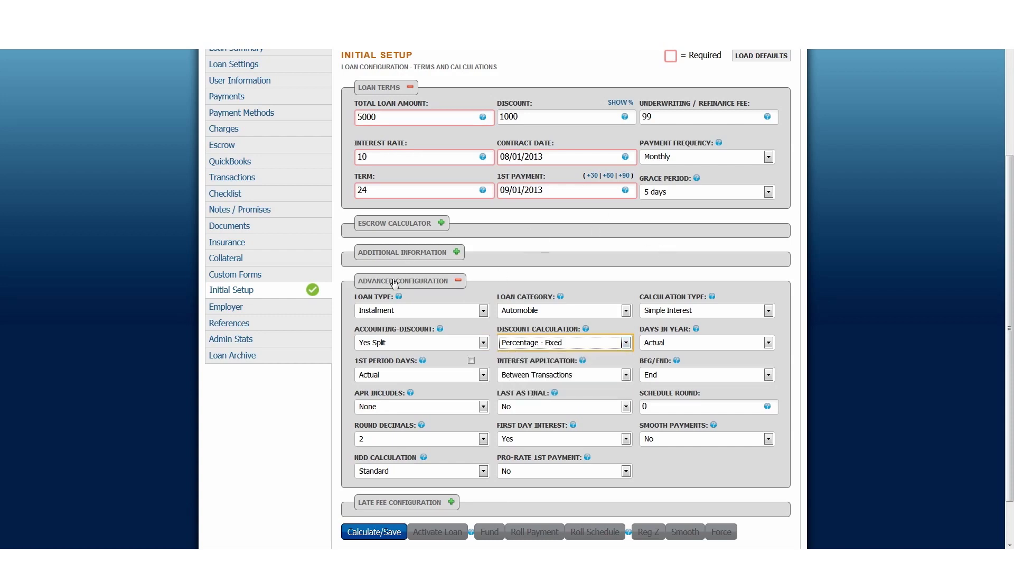
left_click(377, 530)
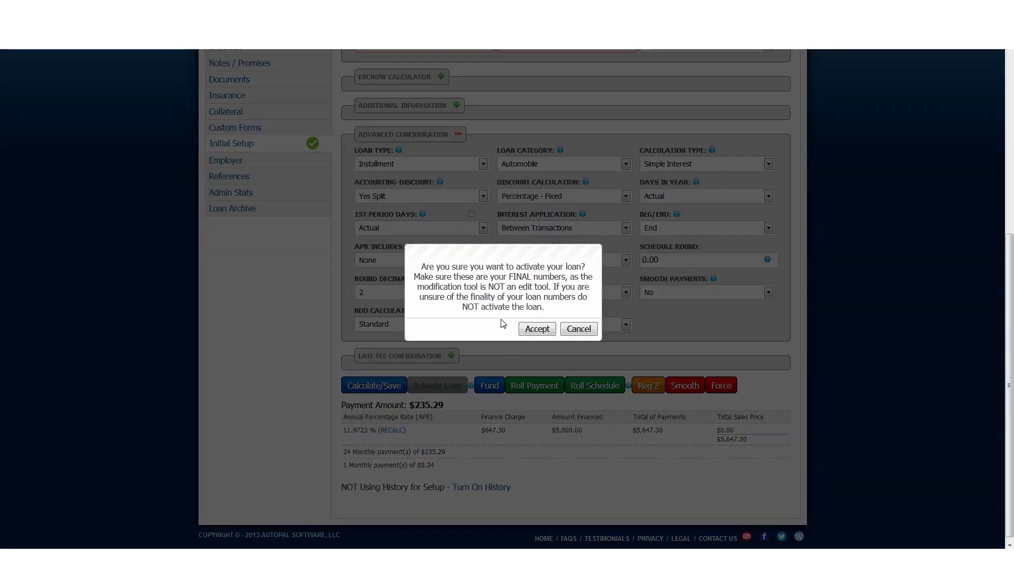
left_click(537, 328)
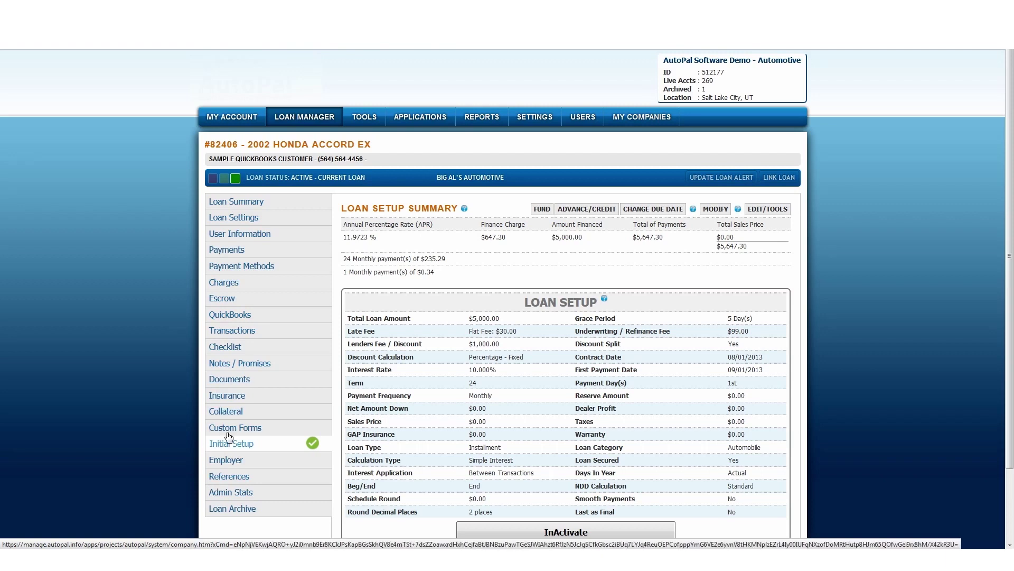
Turn on Sync with Quickbooks for the Honda Accord loan and switch over to QuickBooks.
left_click(241, 319)
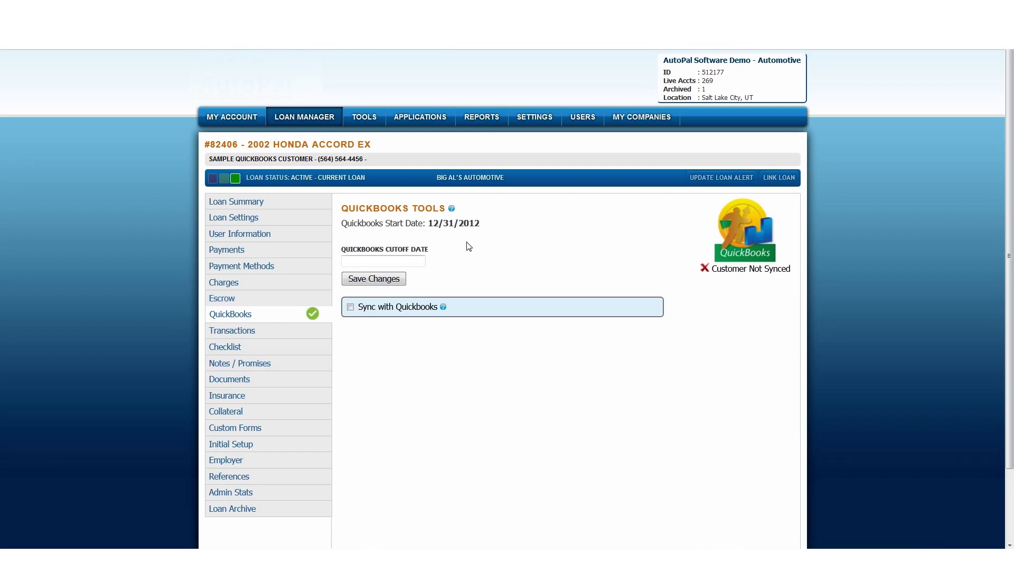
left_click(350, 306)
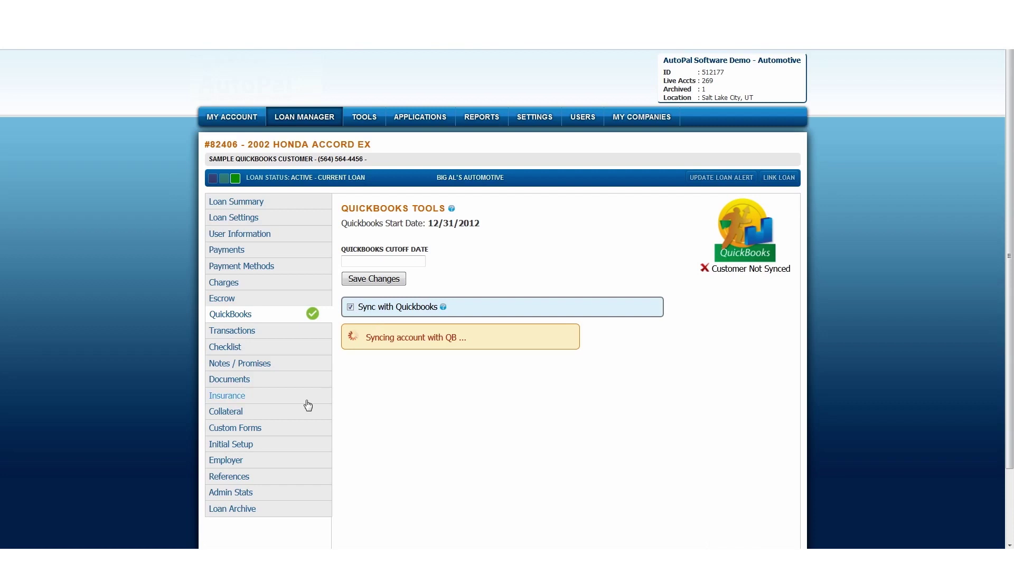
left_click(186, 558)
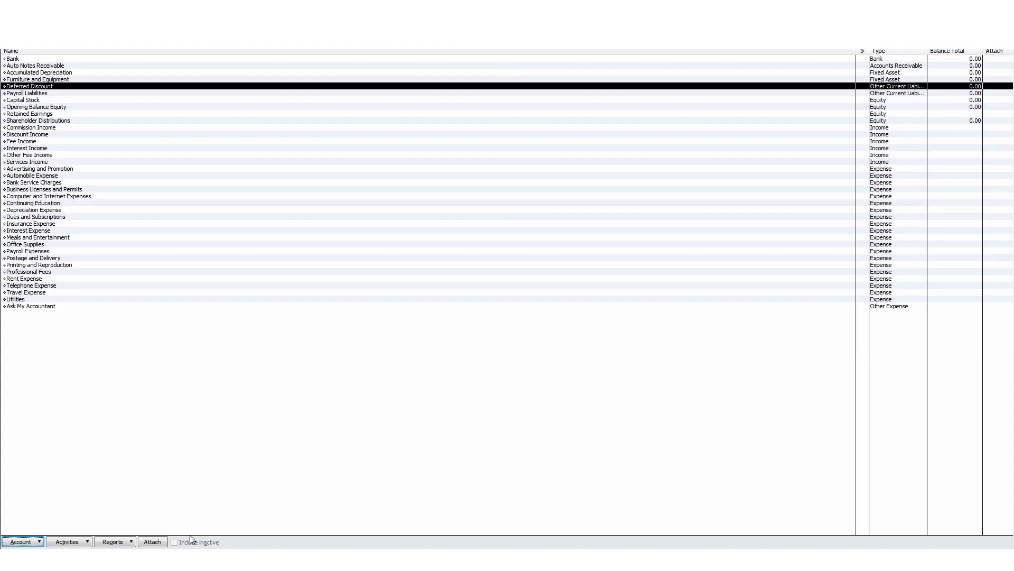
From the Customer Center, run the AutoPal integrator update in QuickBooks Web Connector.
left_click(84, 31)
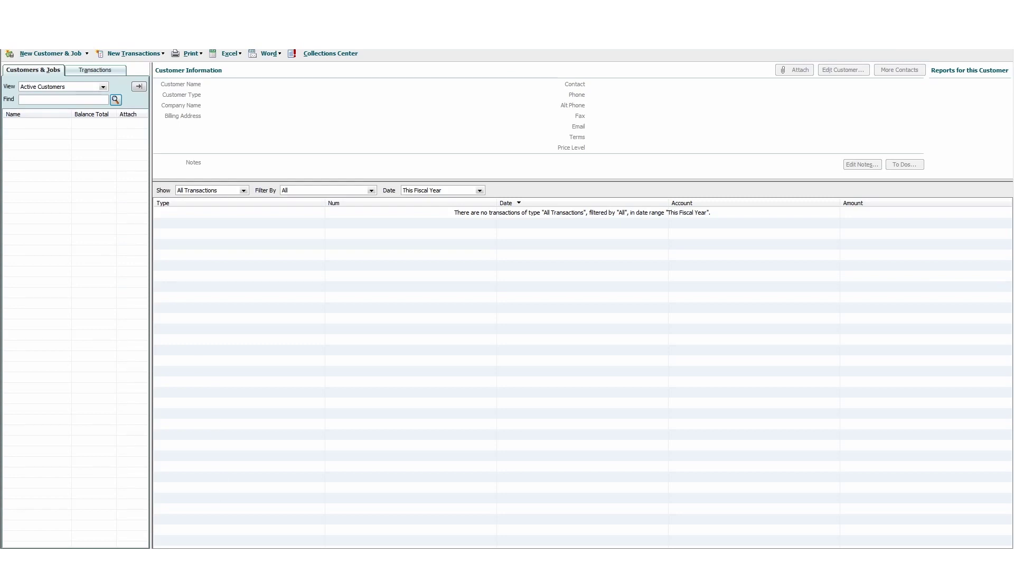
left_click(910, 559)
double_click(884, 472)
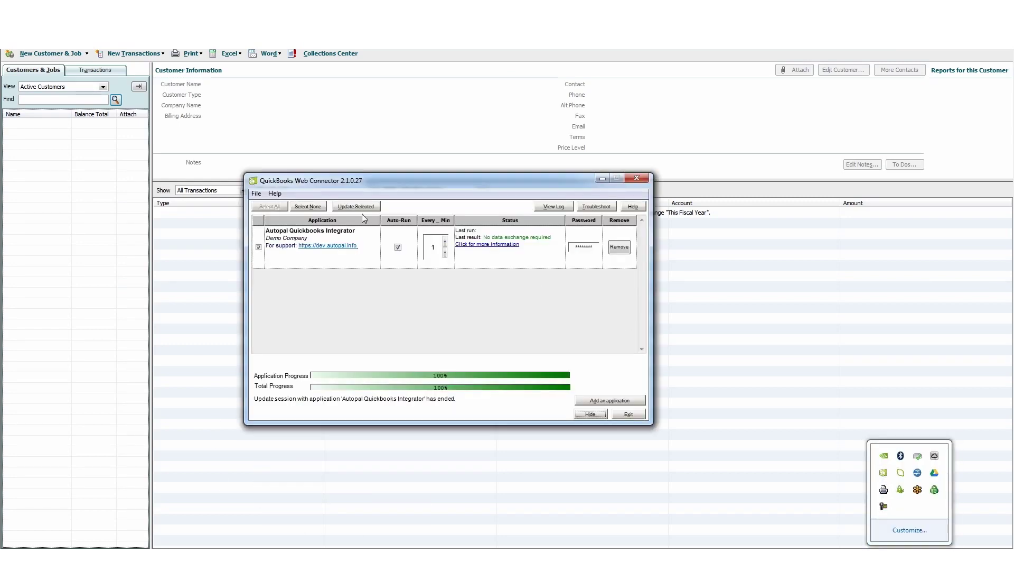
left_click(362, 207)
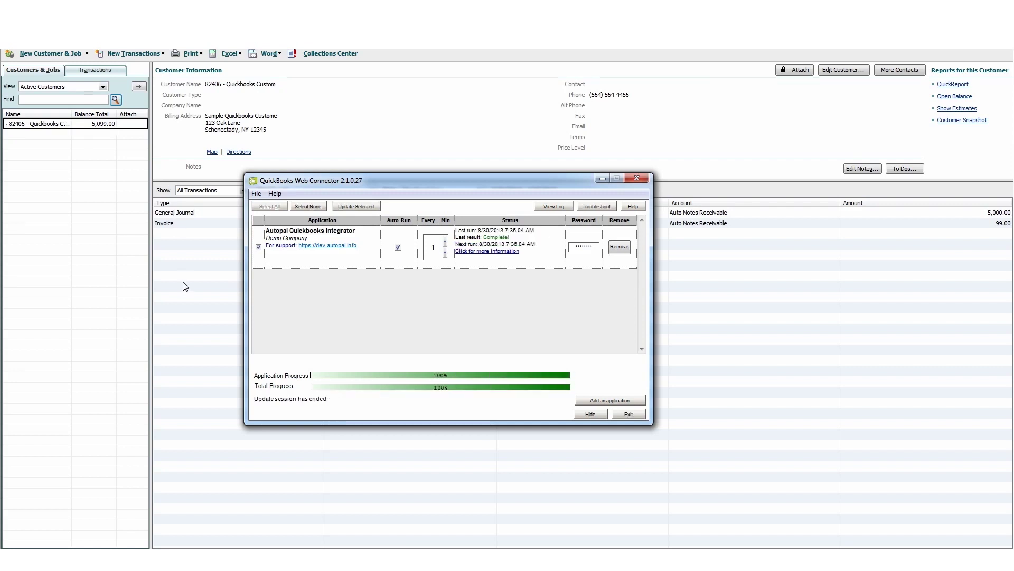
Refresh the loan's QuickBooks page to verify $5,099.00 balances and expand the Check/UW Fee breakdown.
left_click(117, 555)
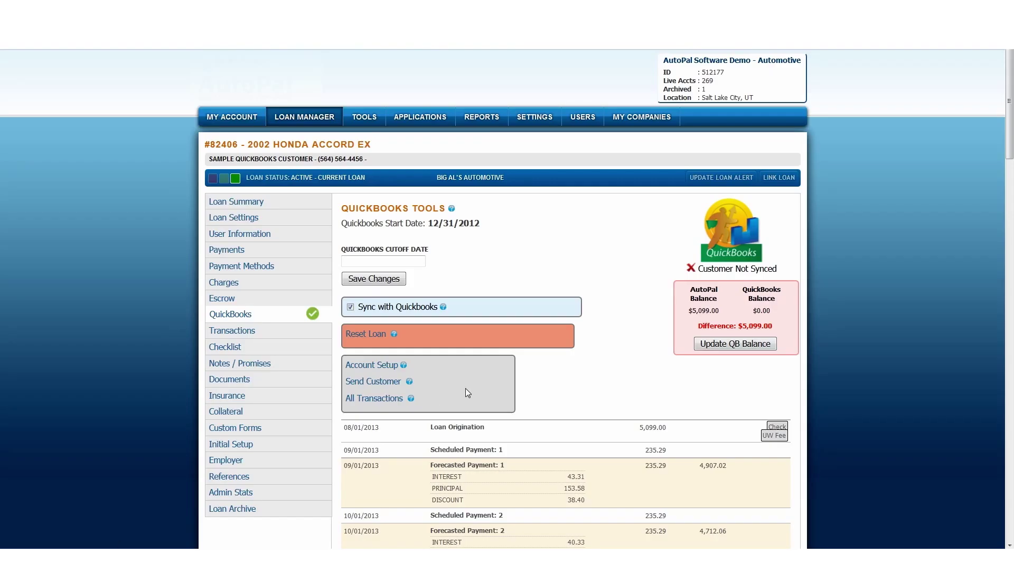
left_click(242, 316)
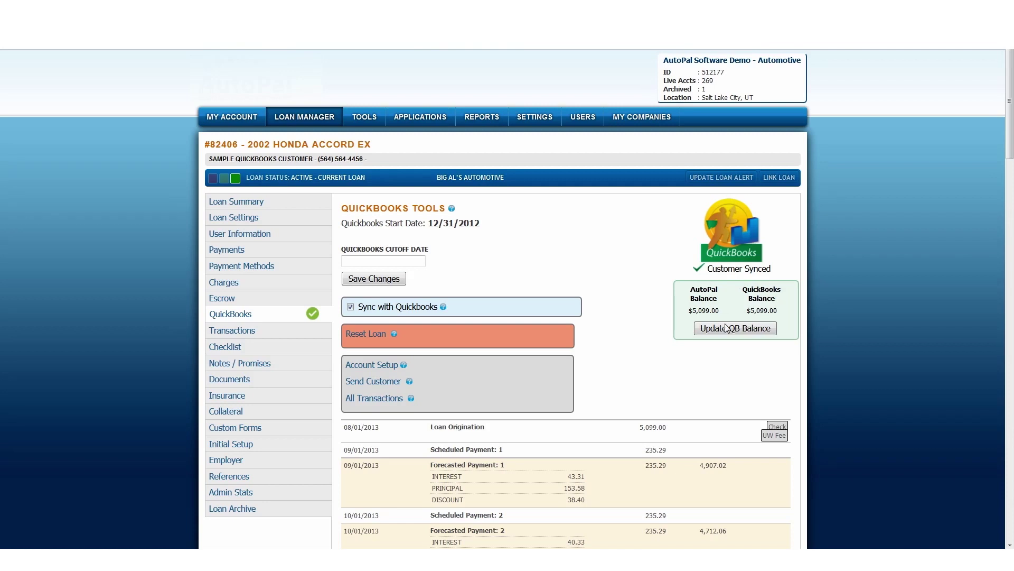
scroll(676, 295, "down", 3)
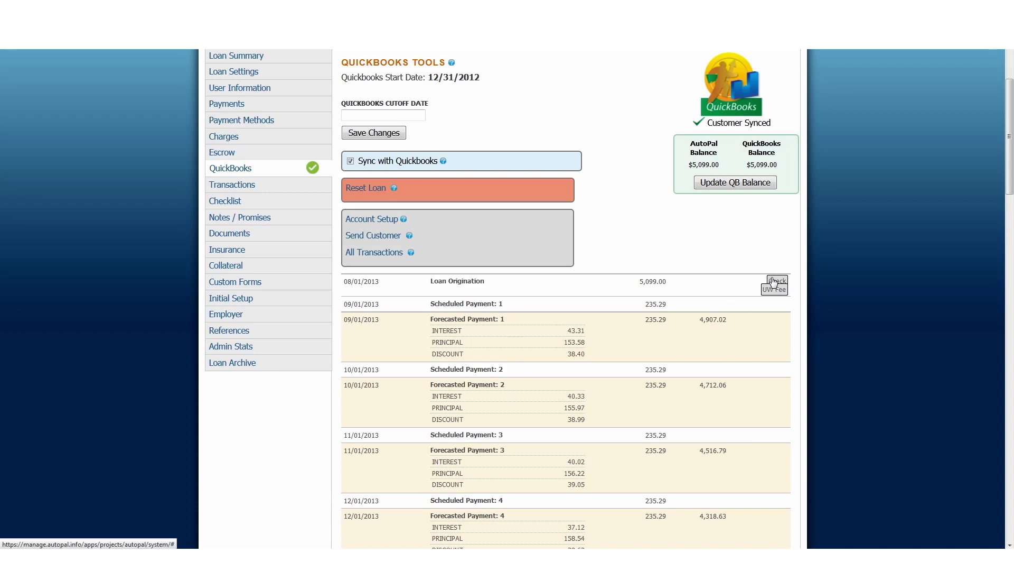
left_click(618, 287)
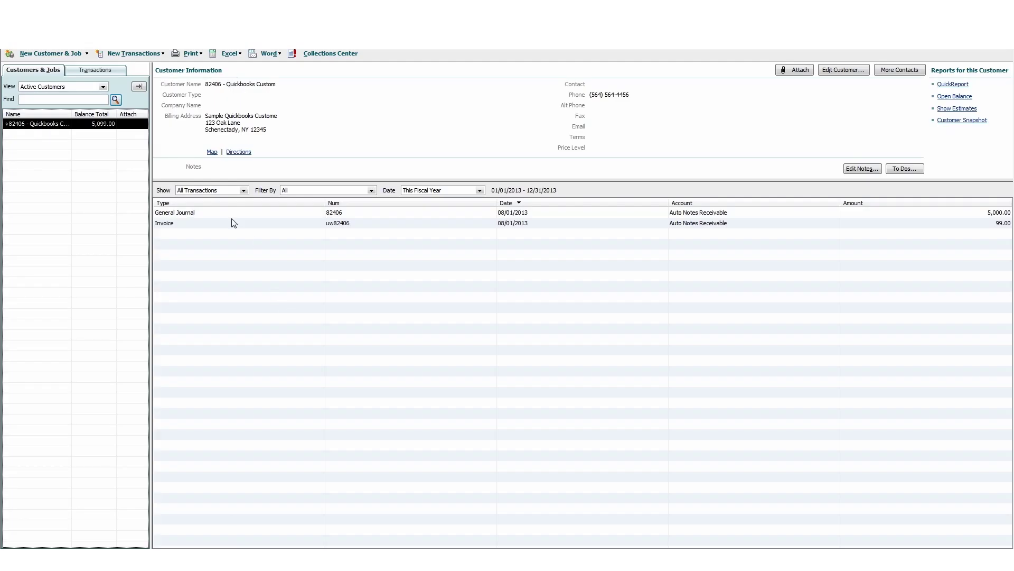
Review the 99.00 invoice and confirm its item is Underwriting Fee.
left_click(230, 214)
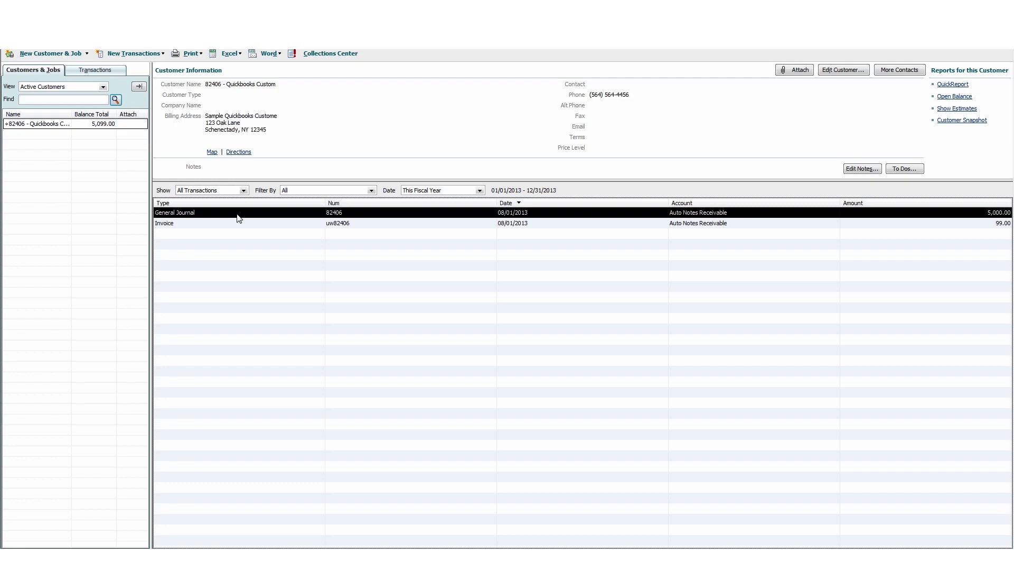
left_click(210, 226)
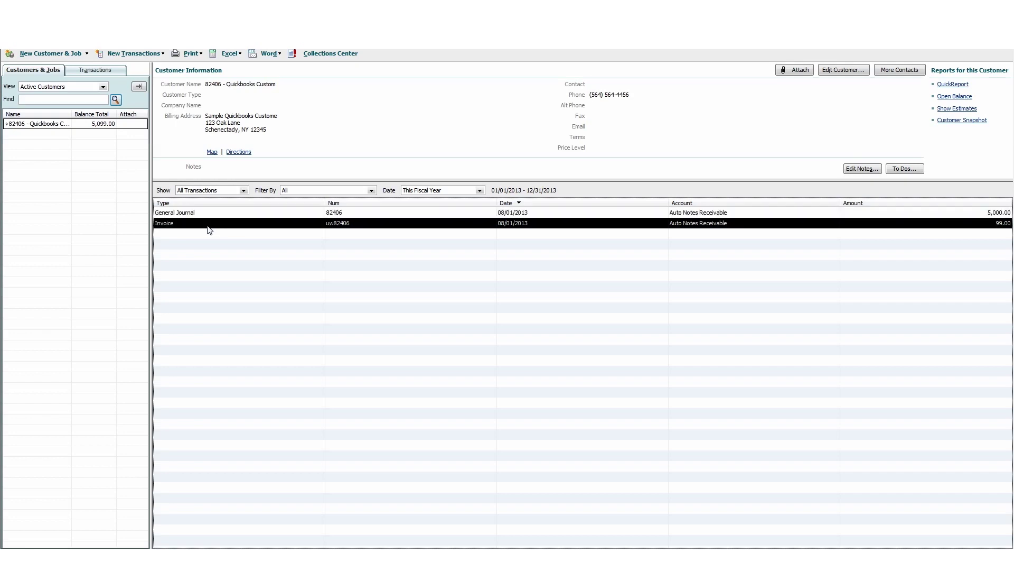
double_click(305, 224)
left_click(40, 190)
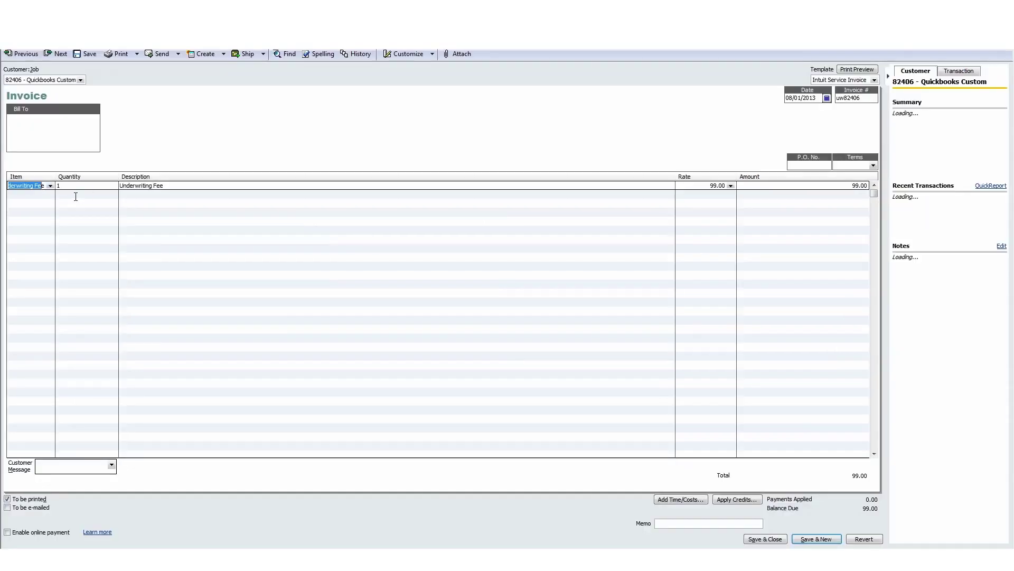
left_click(51, 186)
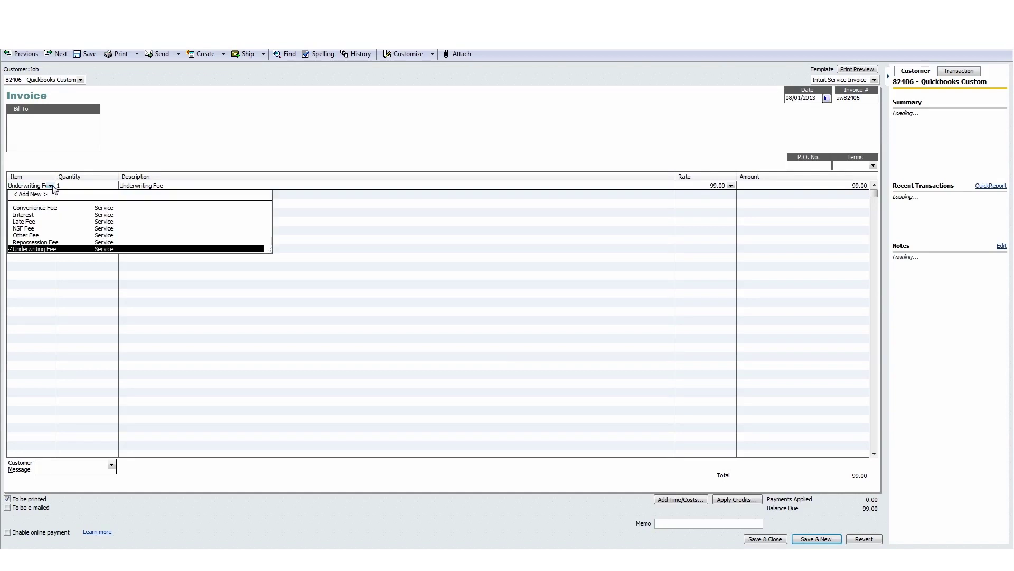
left_click(51, 185)
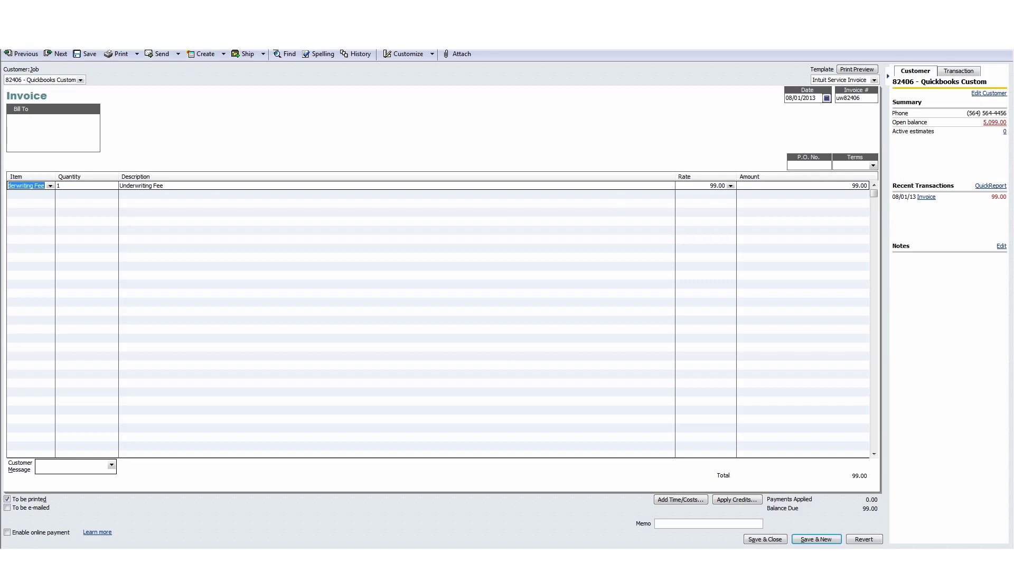
key("Escape")
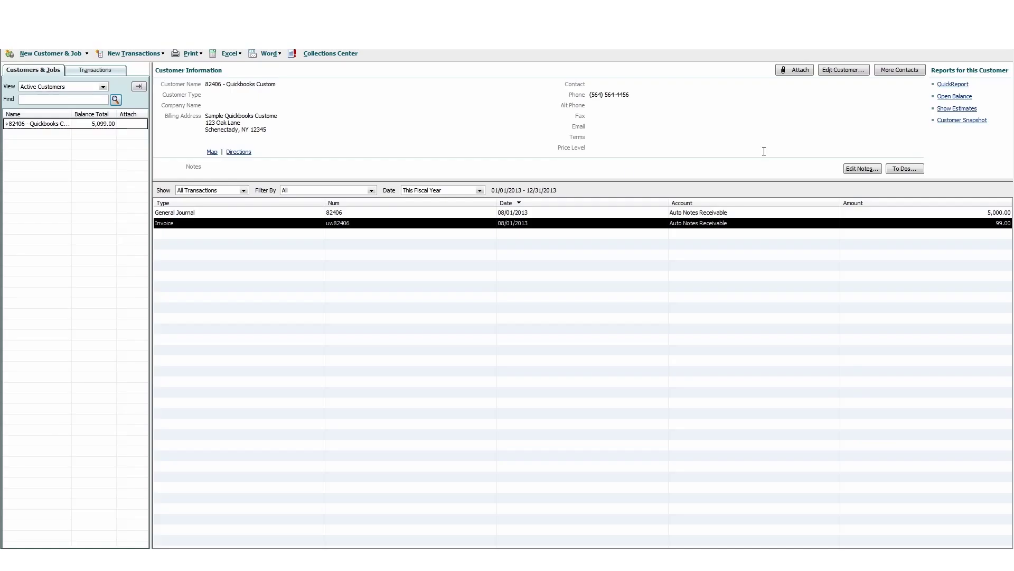
Check the 5,000.00 journal entry's accounts: Auto Notes Receivable, Bank and Deferred Discount.
double_click(186, 212)
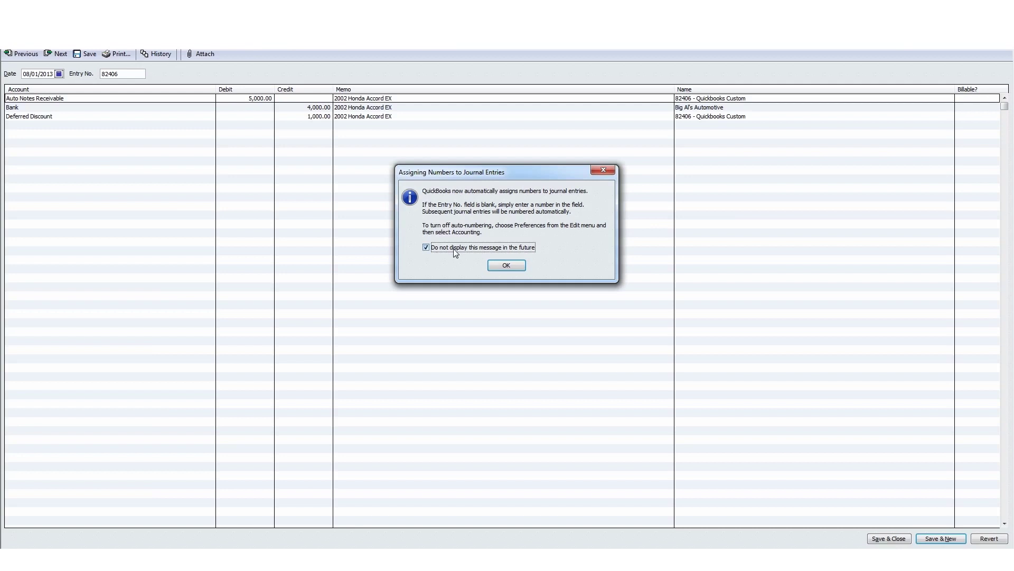
left_click(506, 265)
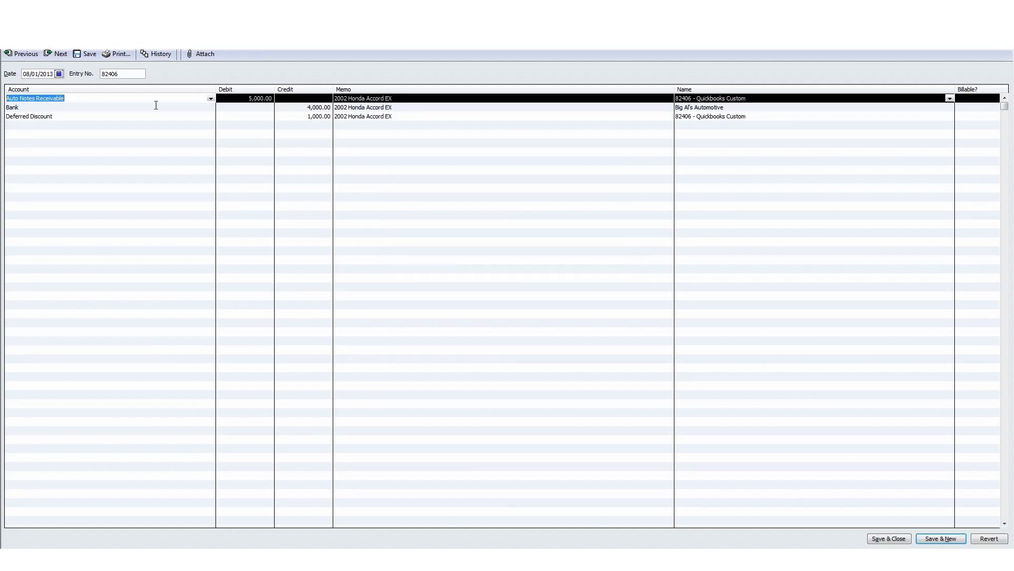
left_click(211, 99)
left_click(211, 99)
left_click(174, 109)
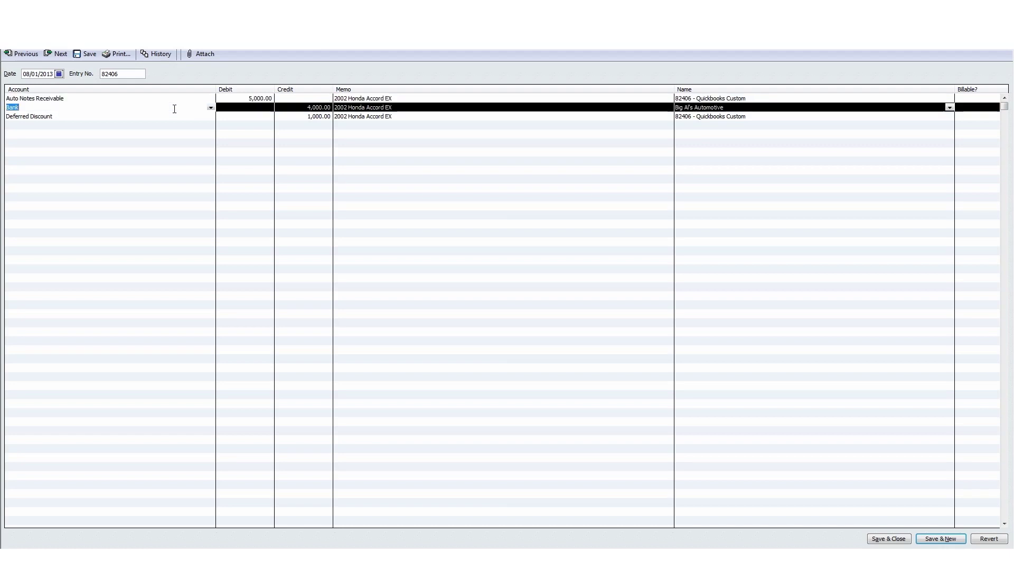
left_click(211, 109)
left_click(211, 108)
left_click(181, 112)
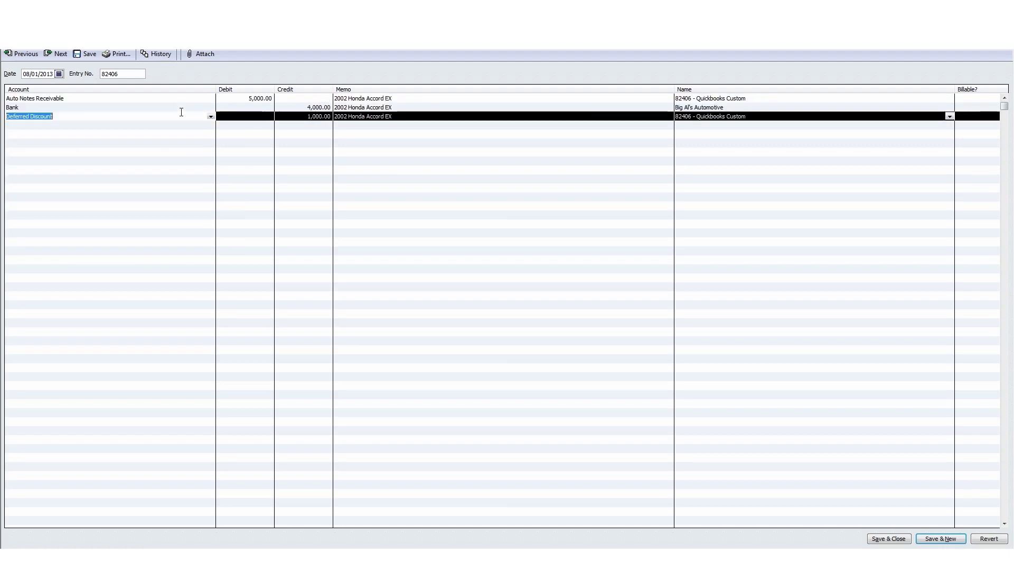
left_click(211, 116)
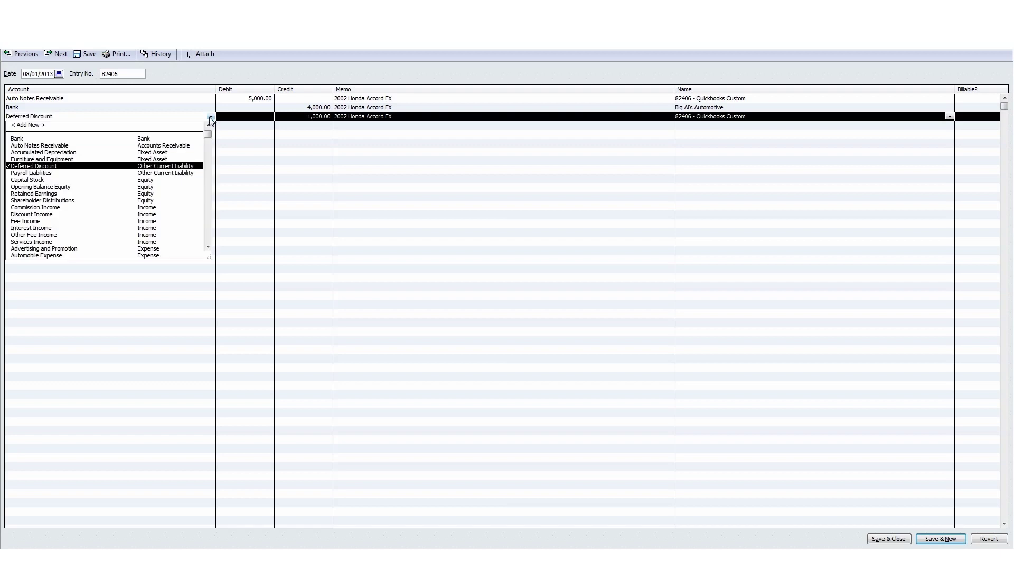
left_click(211, 117)
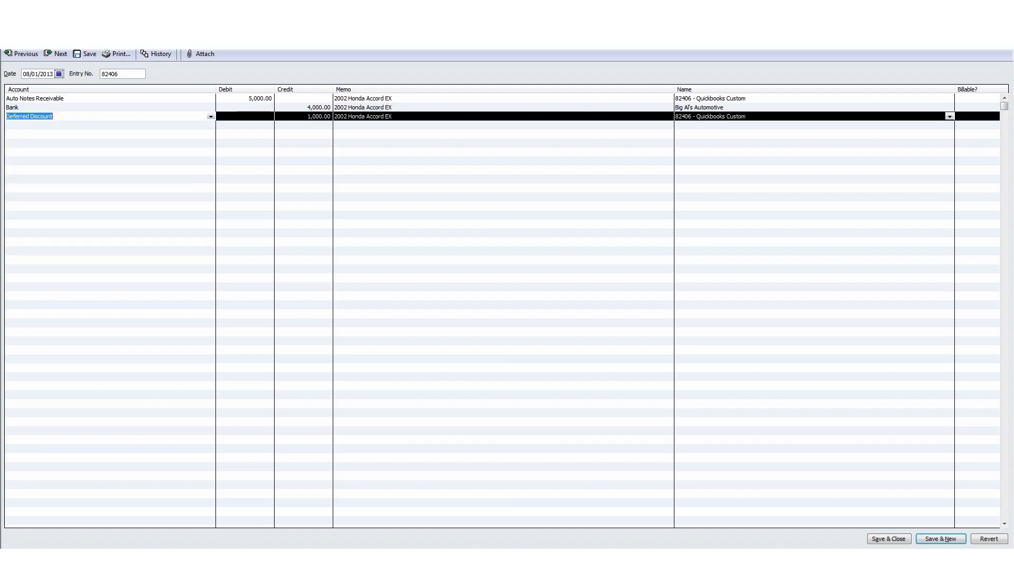
left_click(1008, 16)
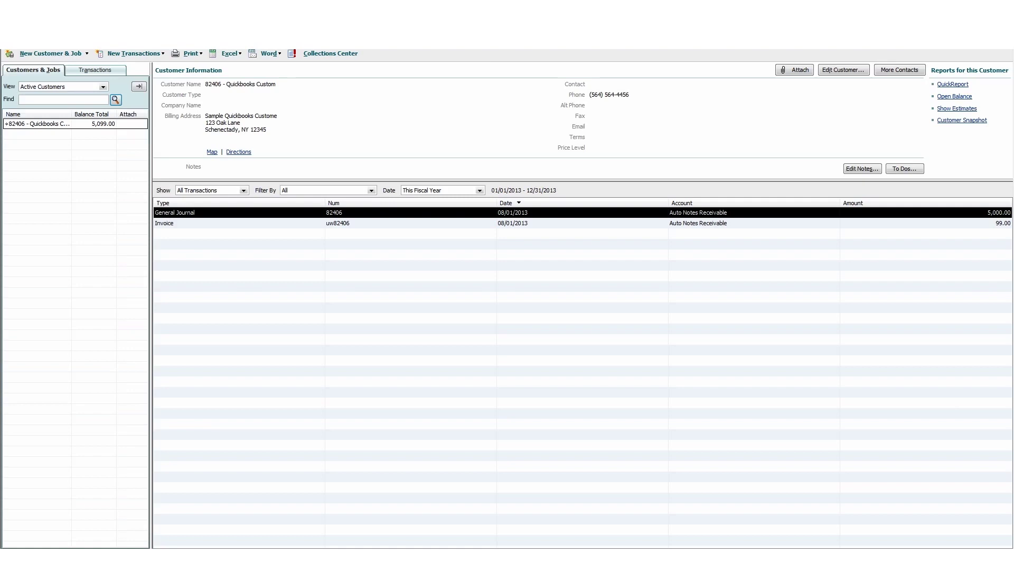
left_click(304, 17)
Open the standard Balance Sheet report, leaving its settings unchanged.
mouse_move(328, 78)
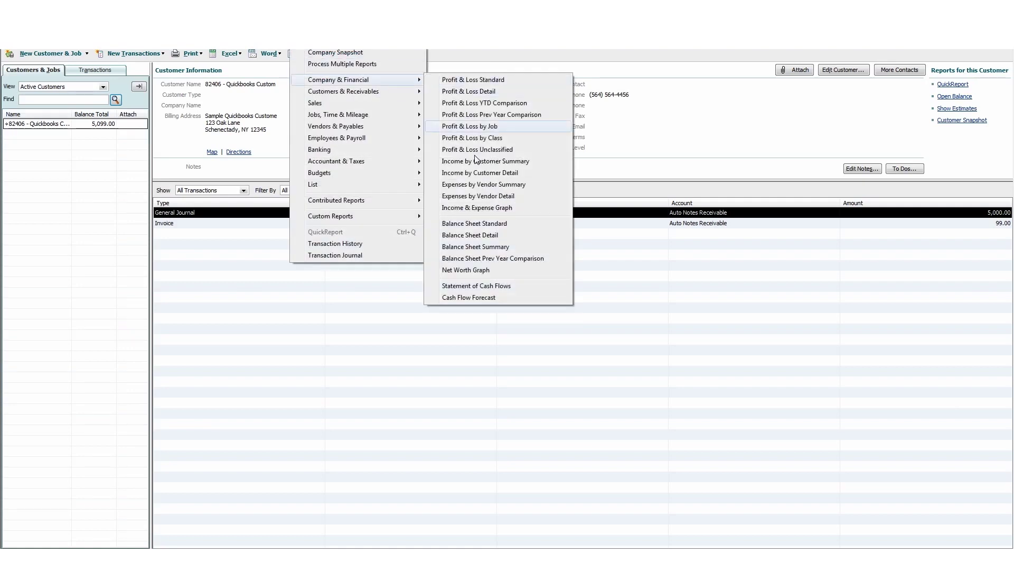
left_click(481, 223)
left_click(29, 51)
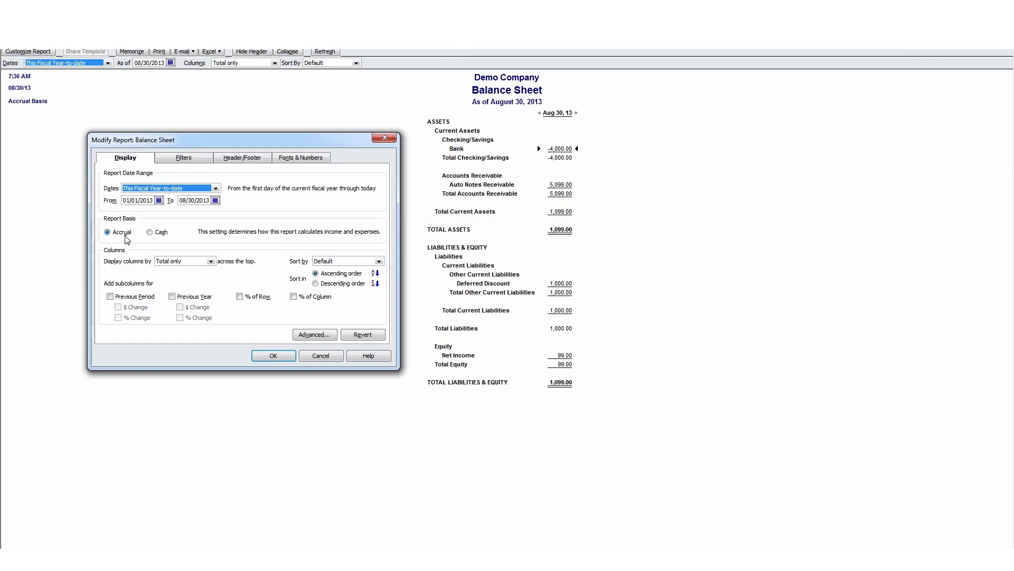
left_click(256, 351)
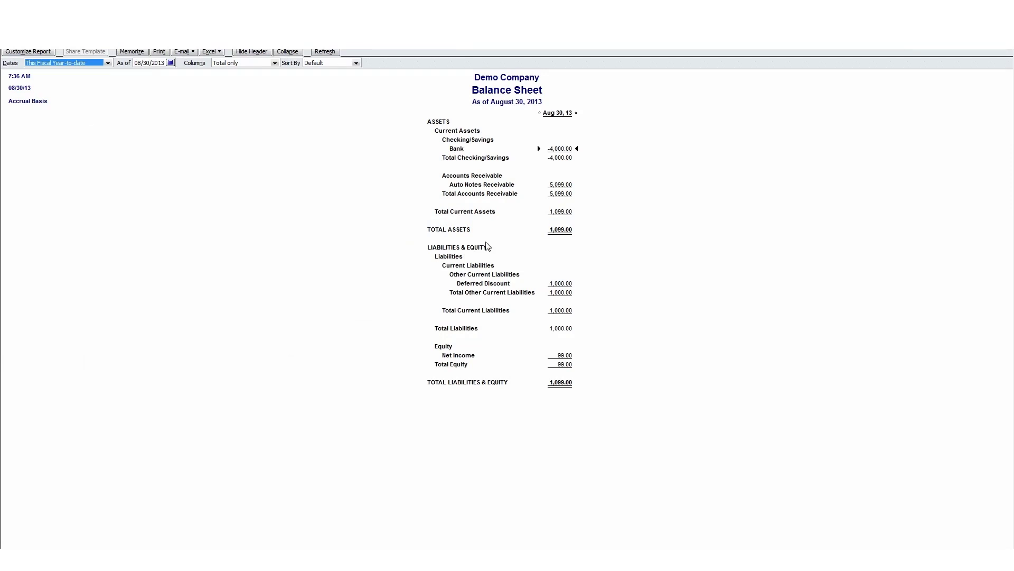
Review Bank -4,000.00, Auto Notes Receivable 5,099.00, Deferred Discount and total liabilities, then close the report.
left_click(564, 149)
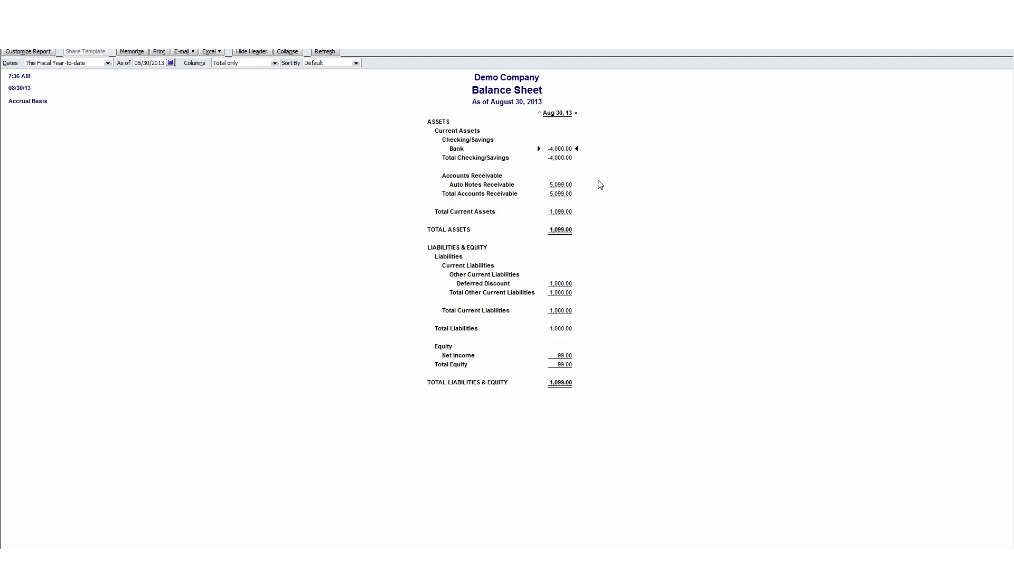
left_click(551, 180)
left_click(553, 283)
left_click(566, 354)
left_click(560, 383)
left_click(567, 283)
left_click(560, 149)
left_click(1008, 42)
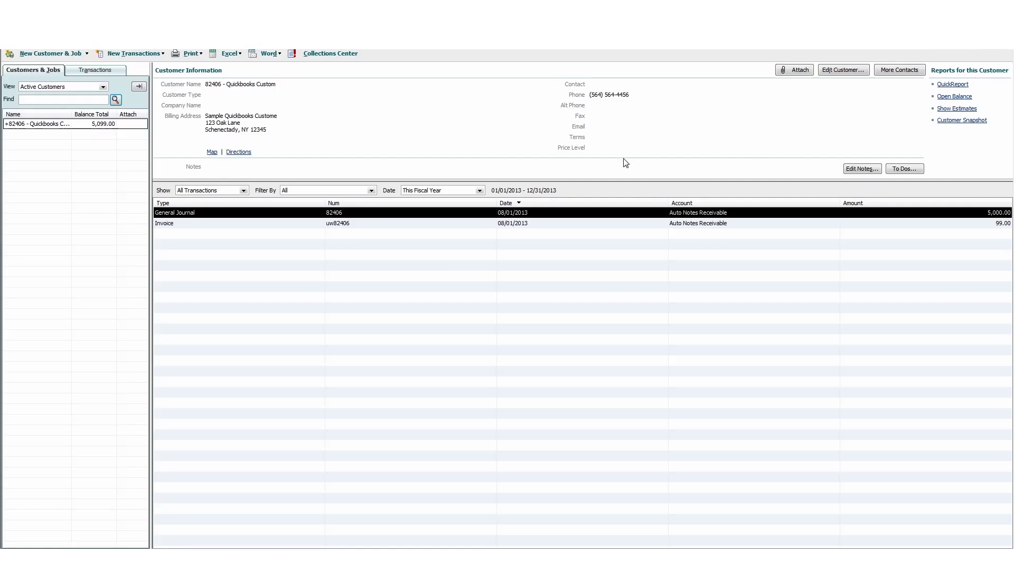
Open journal entry 82406 and check the loan's Discount Split setting in AutoPal.
double_click(494, 212)
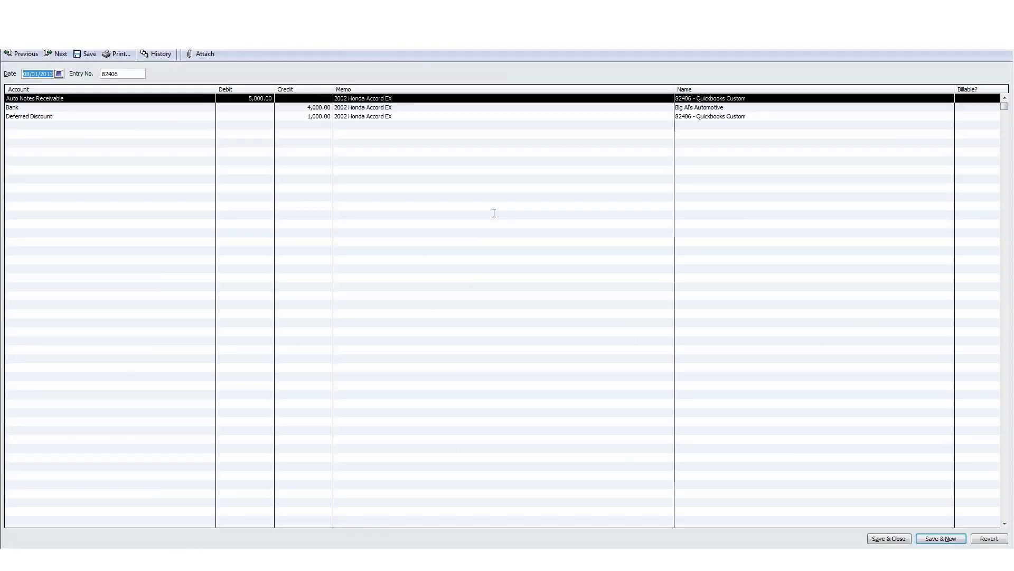
left_click(67, 116)
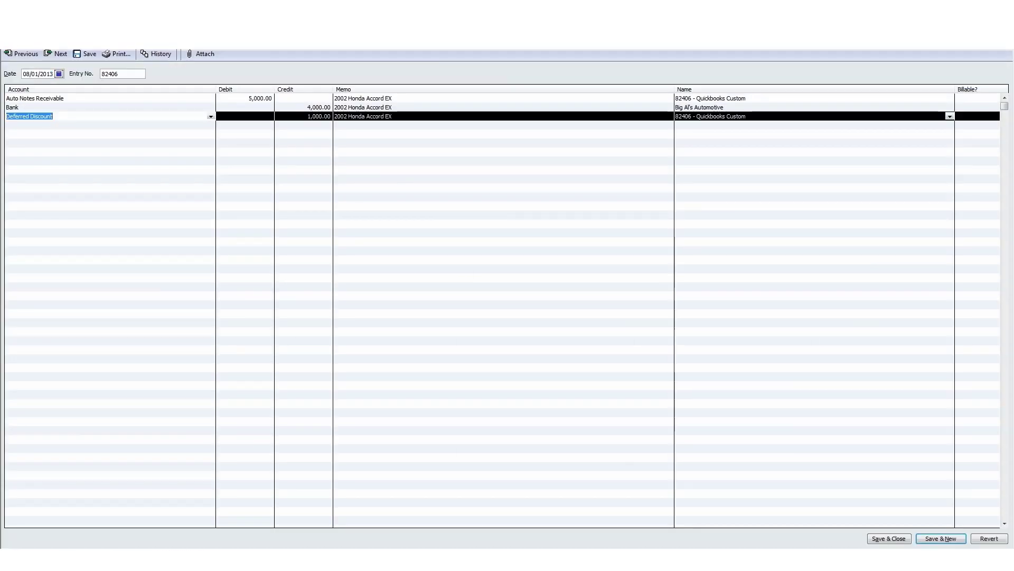
left_click(153, 560)
left_click(250, 299)
scroll(482, 349, "down", 2)
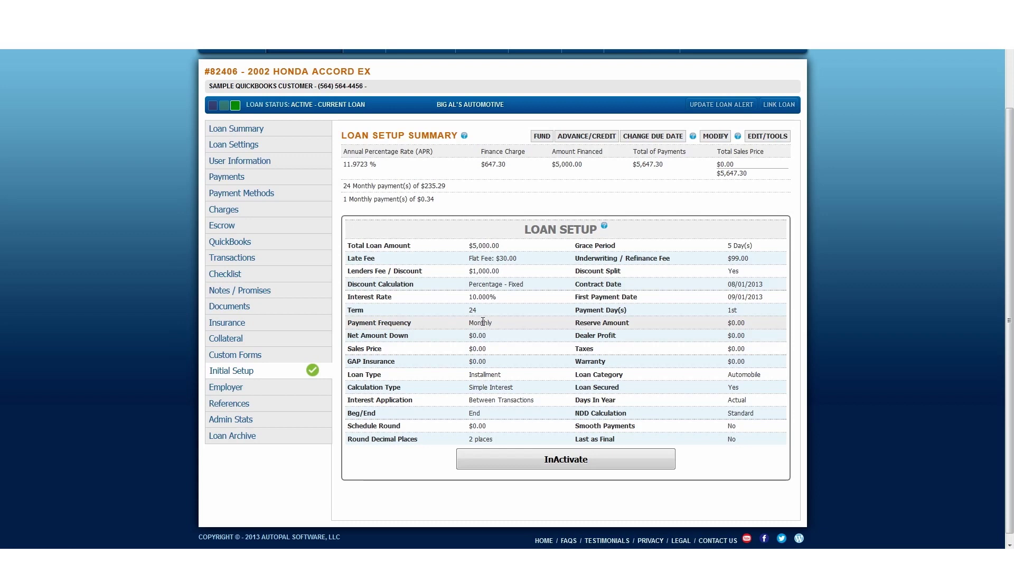
left_click_drag(575, 271, 745, 269)
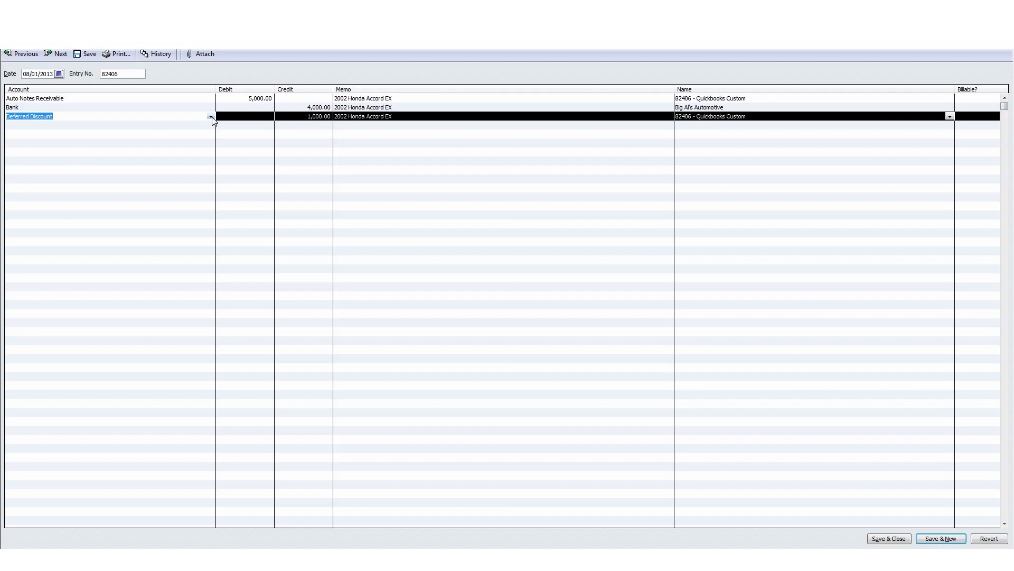
Change the 1,000.00 line's account to Discount Income and record the entry.
left_click(211, 116)
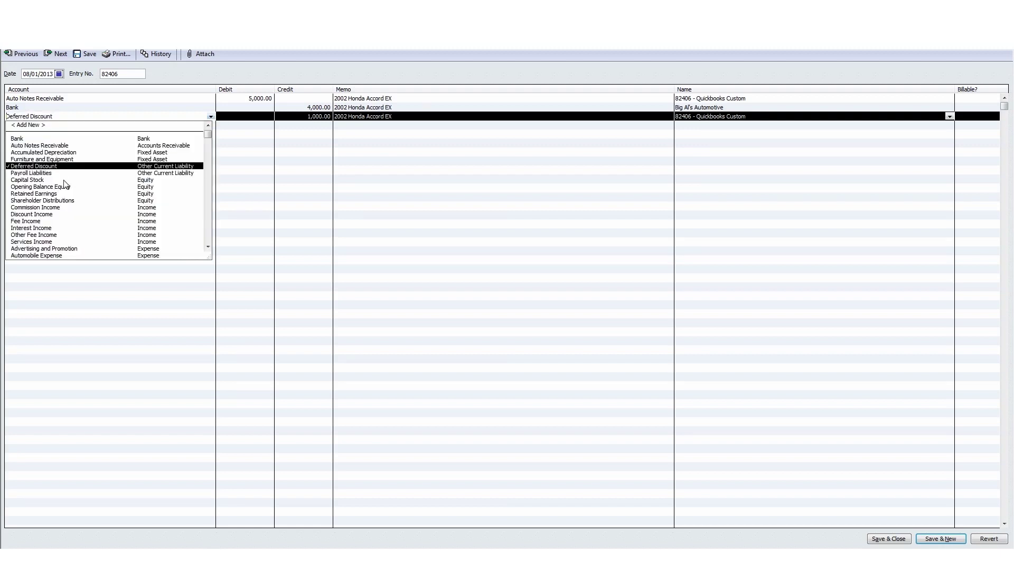
left_click(52, 216)
left_click(52, 216)
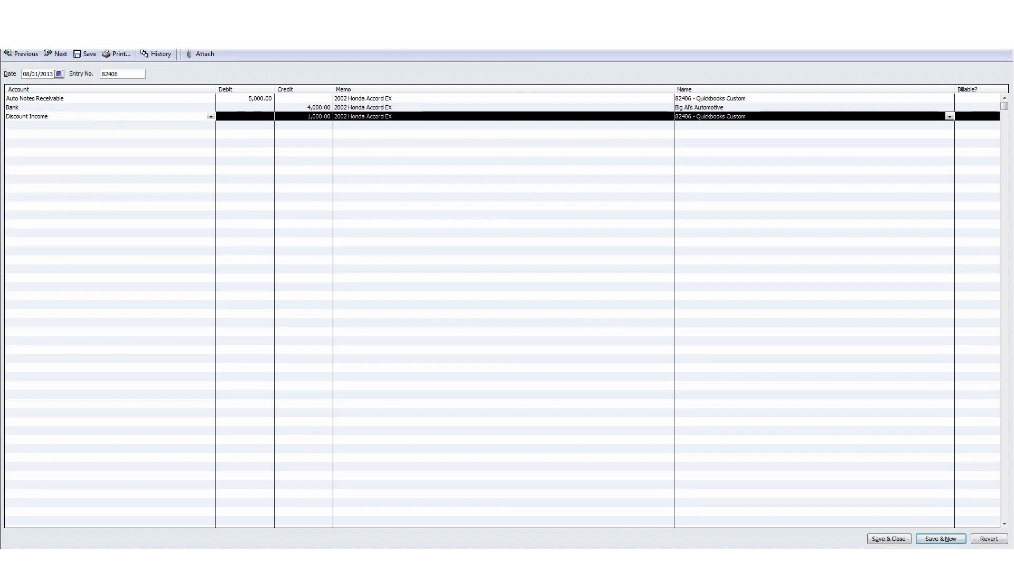
left_click(899, 540)
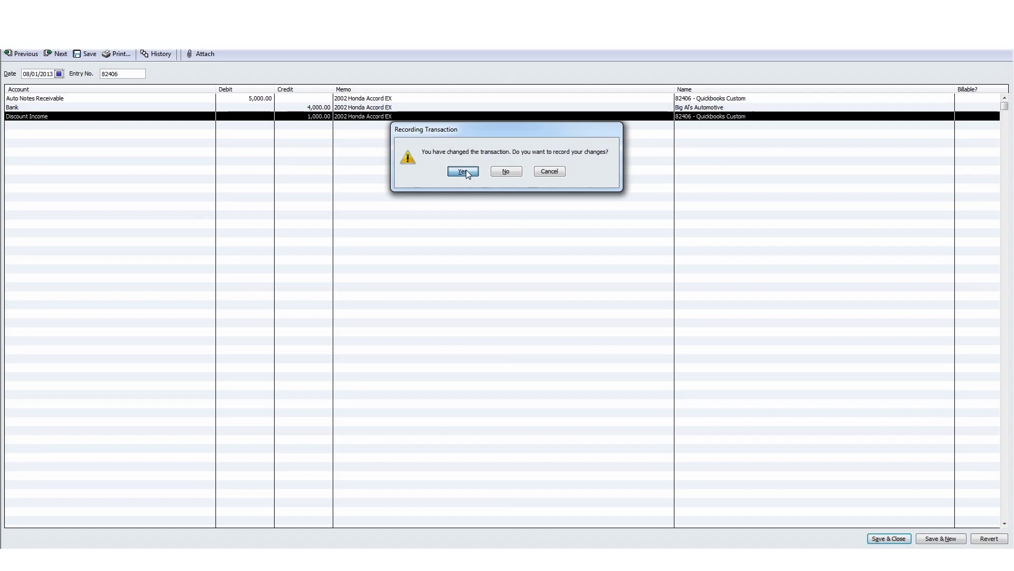
left_click(463, 172)
Run the standard Profit & Loss report, showing 1,099.00 net income.
key("alt+r")
mouse_move(370, 79)
left_click(468, 82)
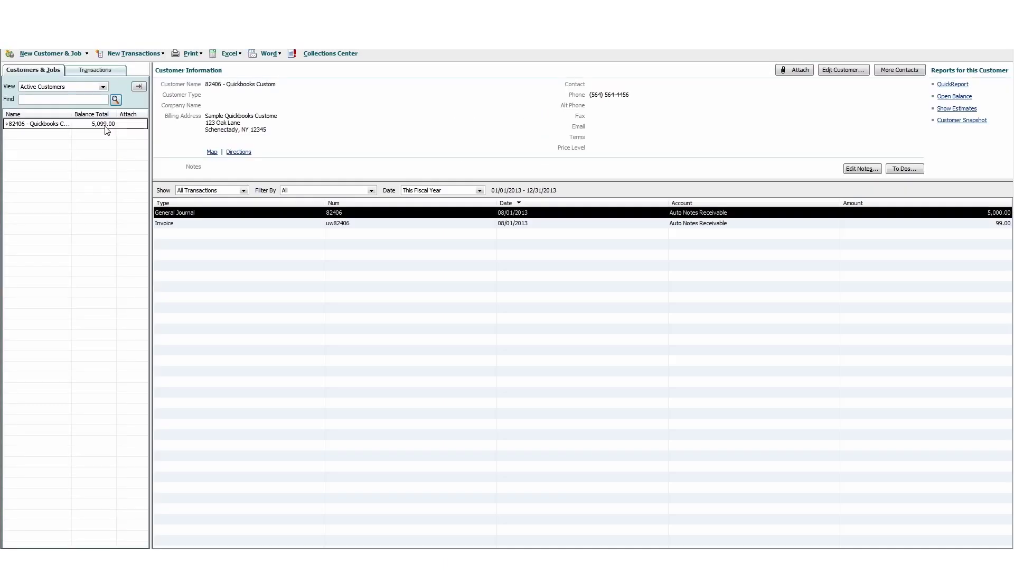
Reassign entry 82406's 1,000.00 line from Discount Income to Deferred Discount and record it.
double_click(189, 214)
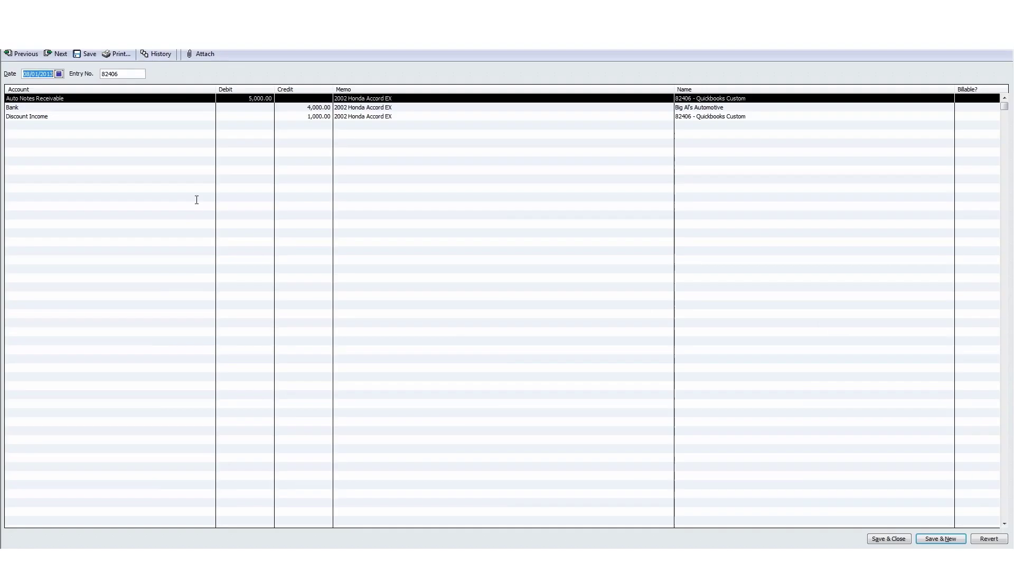
left_click(70, 117)
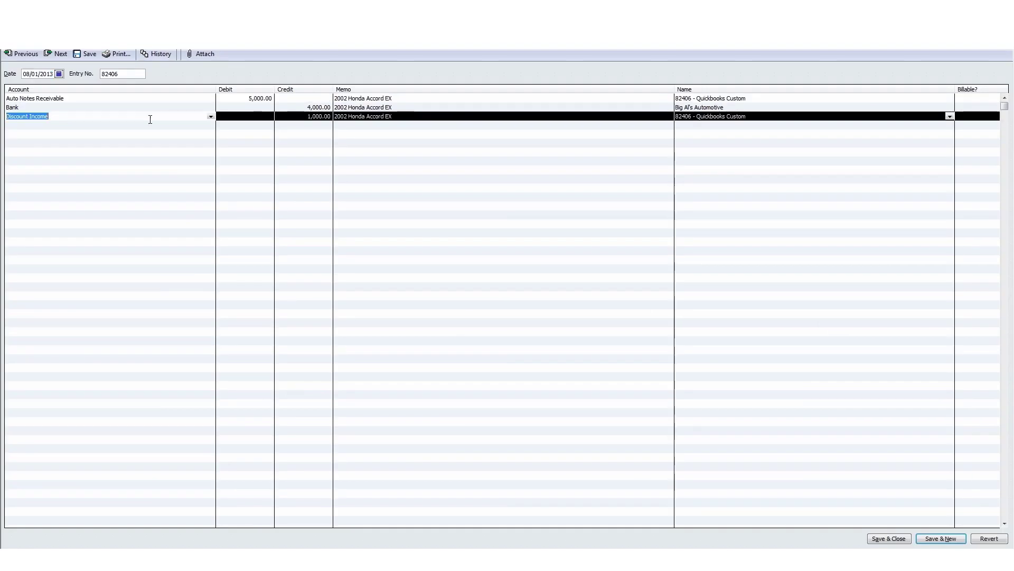
left_click(210, 116)
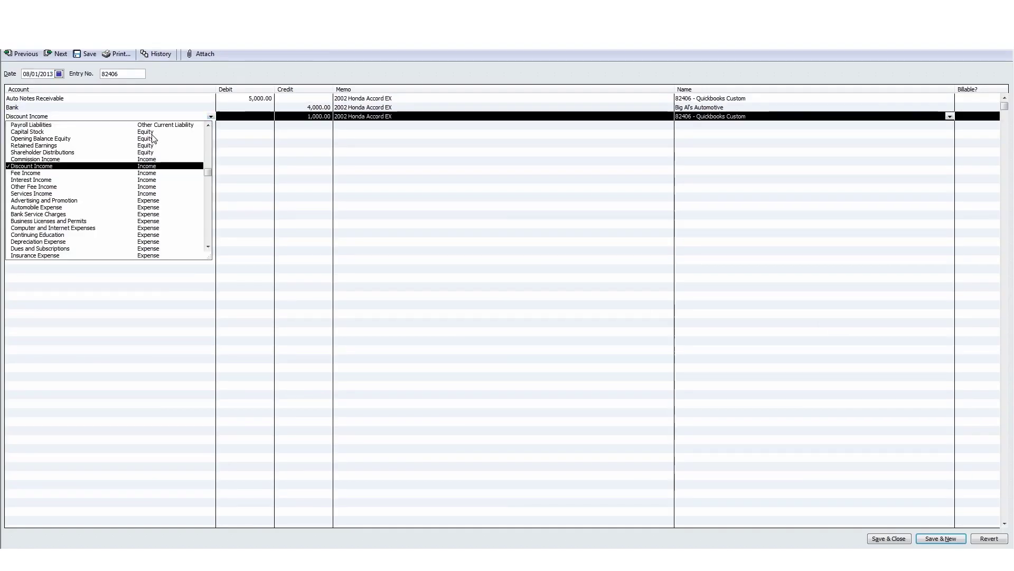
scroll(159, 138, "up", 1)
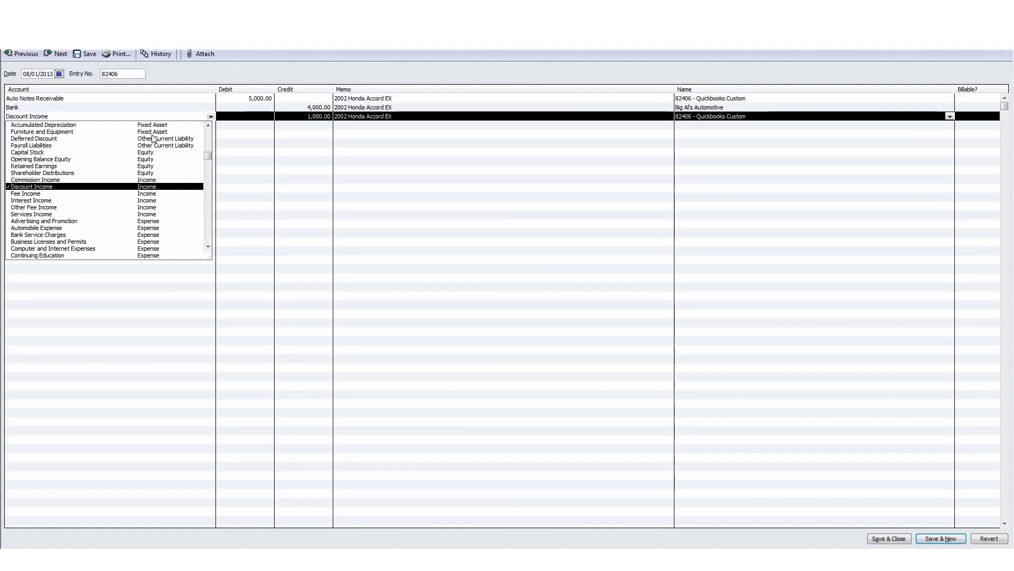
left_click(82, 139)
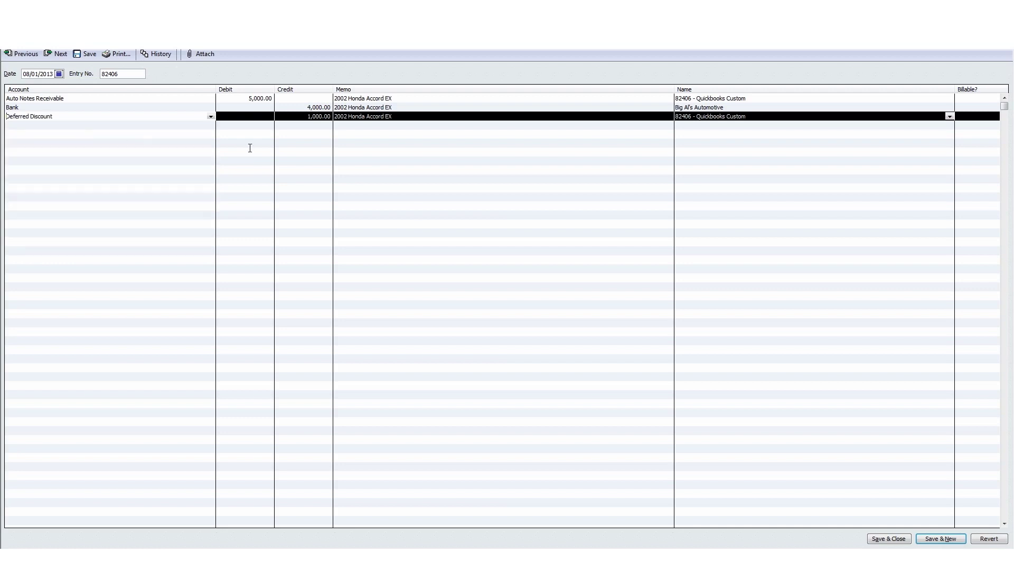
left_click(888, 538)
left_click(468, 171)
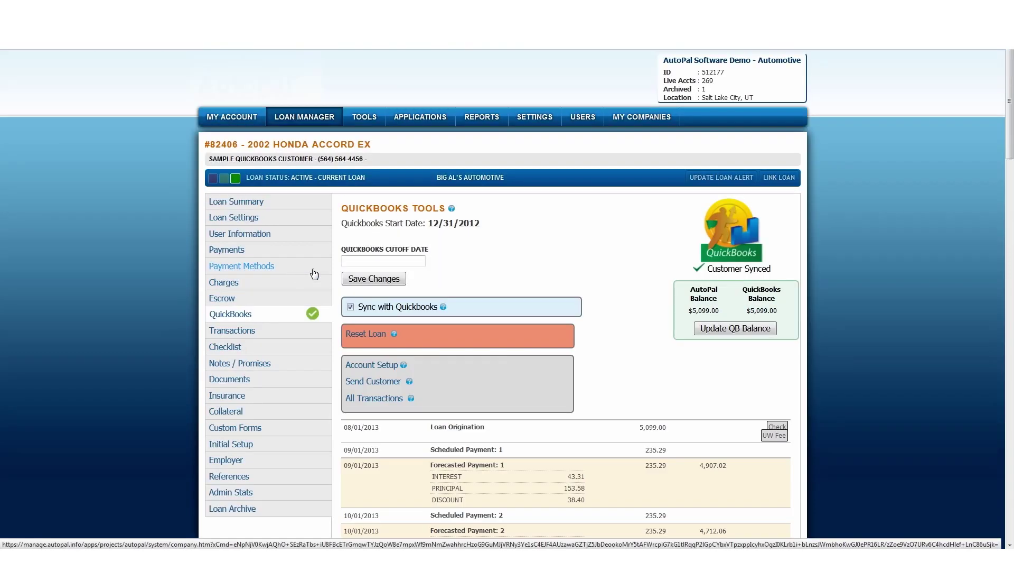
Check the Interest Application value in the loan's initial setup details.
scroll(539, 294, "down", 2)
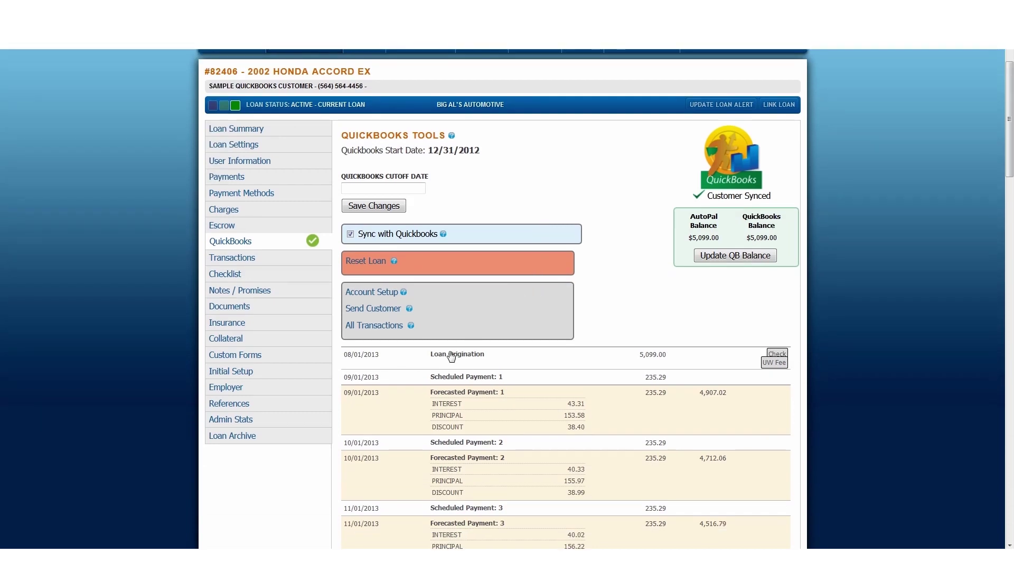
left_click(244, 372)
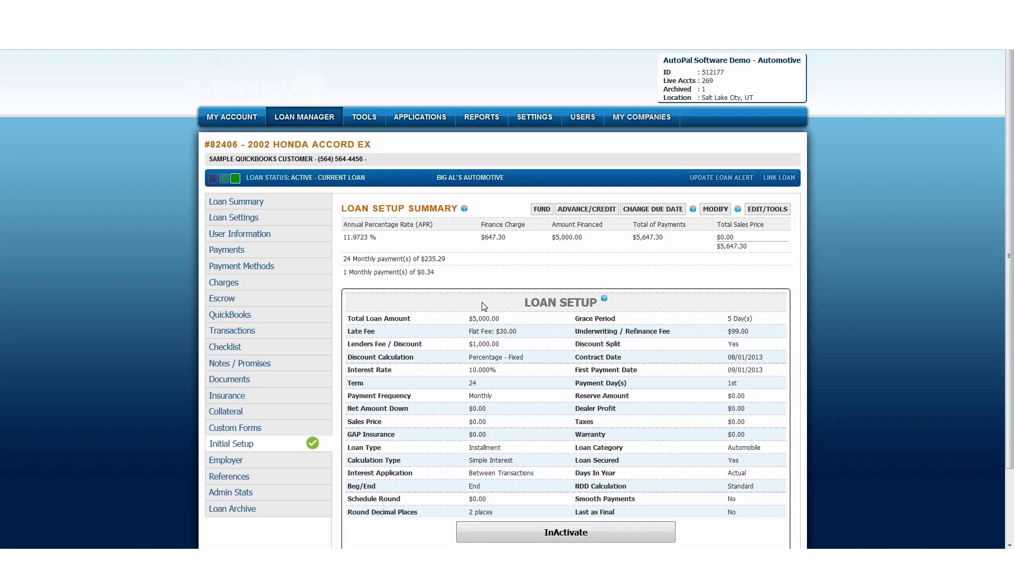
scroll(475, 309, "down", 2)
left_click_drag(472, 400, 502, 400)
scroll(427, 318, "up", 2)
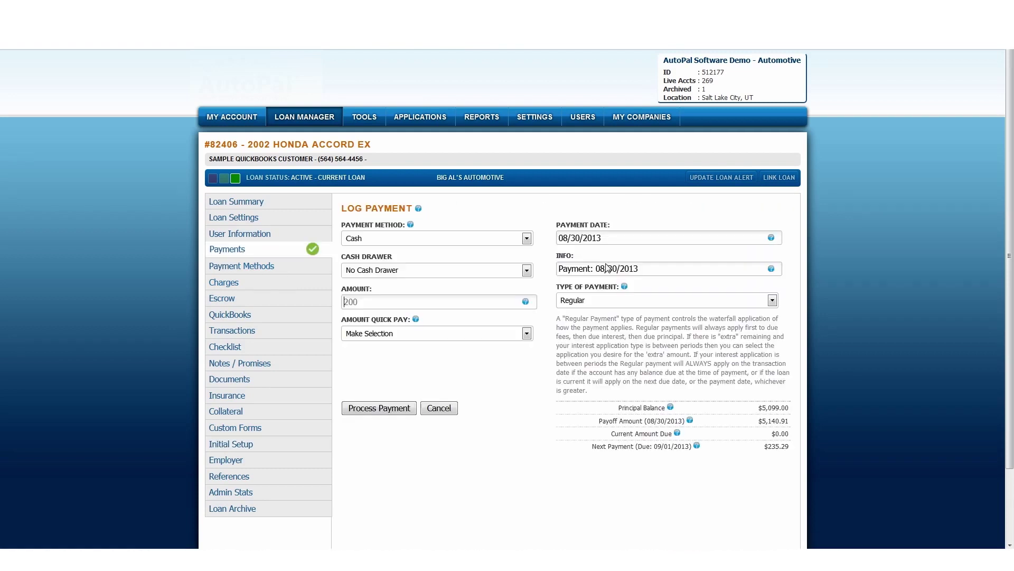
Log and process a $300 regular cash payment on the loan.
left_click(372, 336)
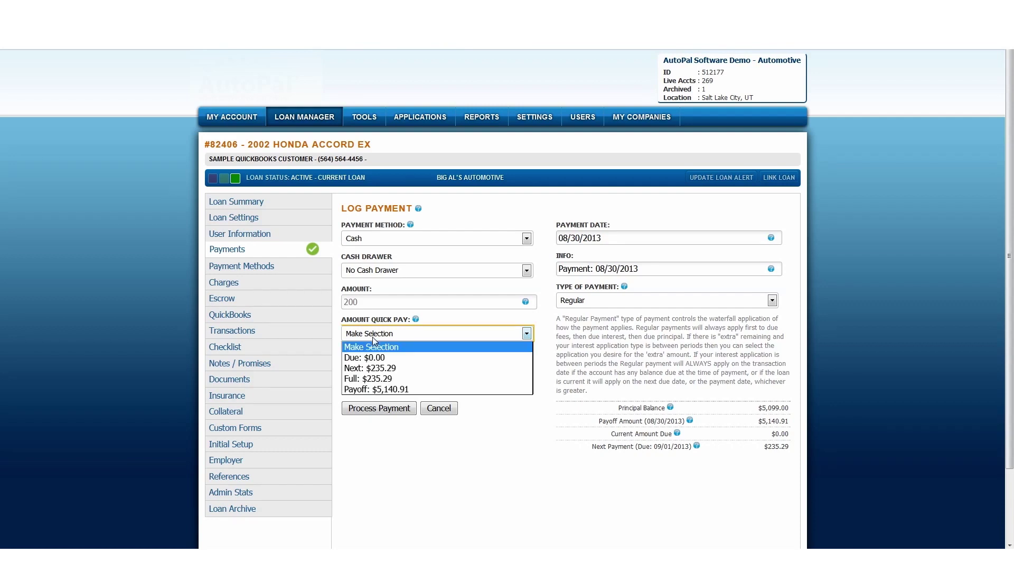
left_click(372, 337)
left_click(375, 300)
type("300")
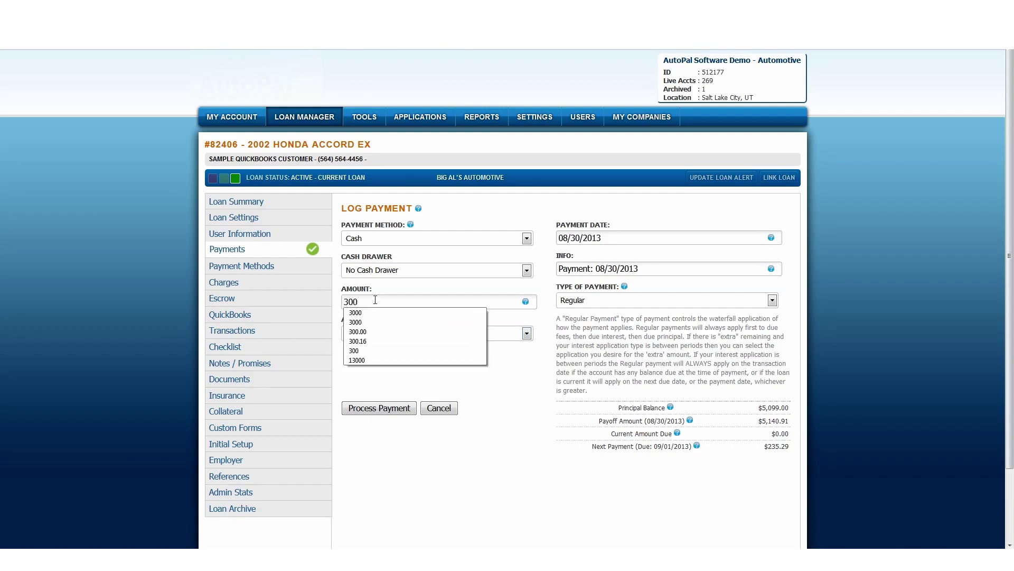
left_click(397, 412)
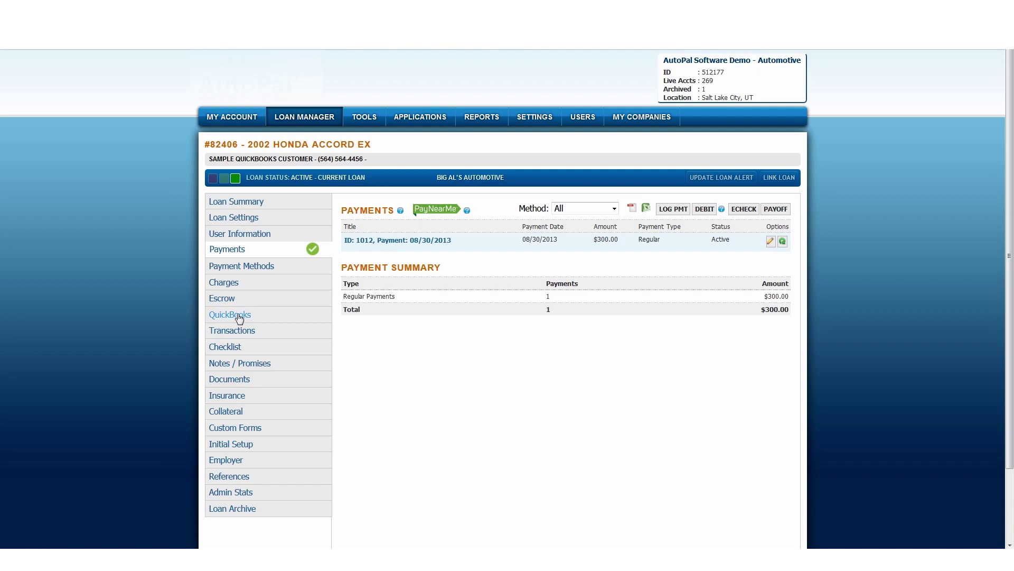
Open the loan's QuickBooks page to compare AutoPal and QuickBooks balances, differing by $259.49.
left_click(240, 316)
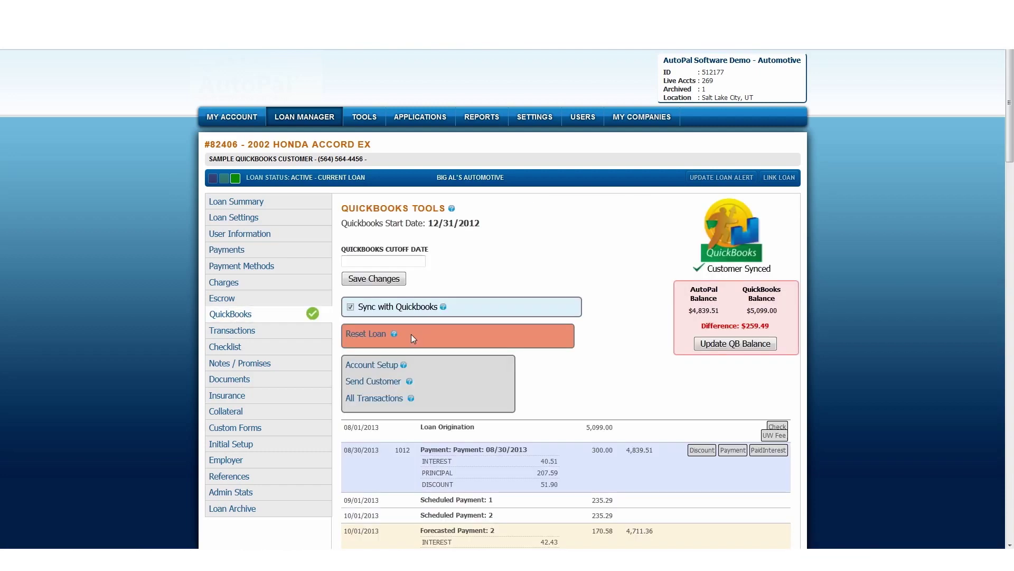
scroll(641, 373, "down", 3)
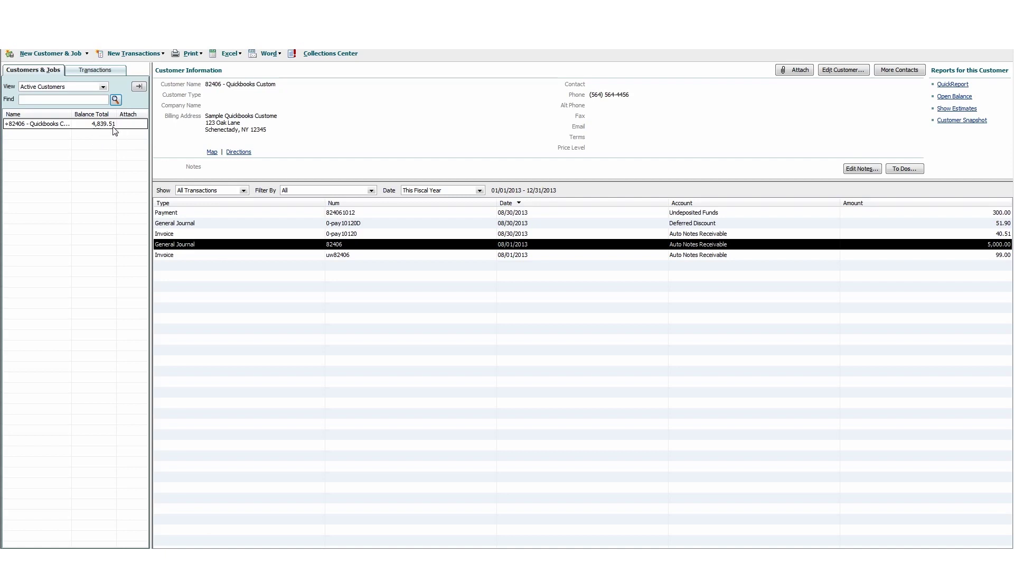
Inspect the 0-pay10120D discount journal entry's Discount Income line.
left_click(338, 213)
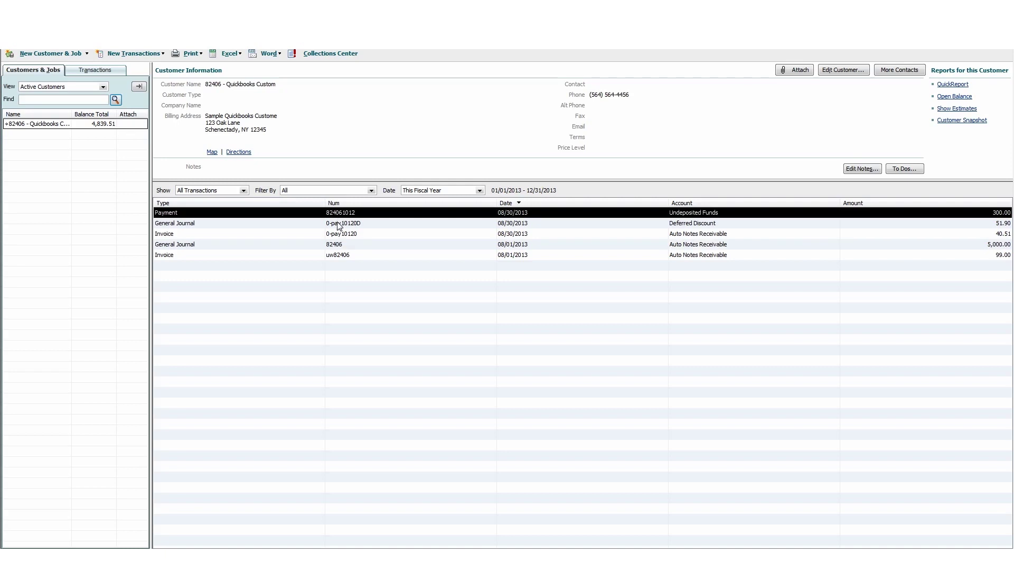
double_click(338, 224)
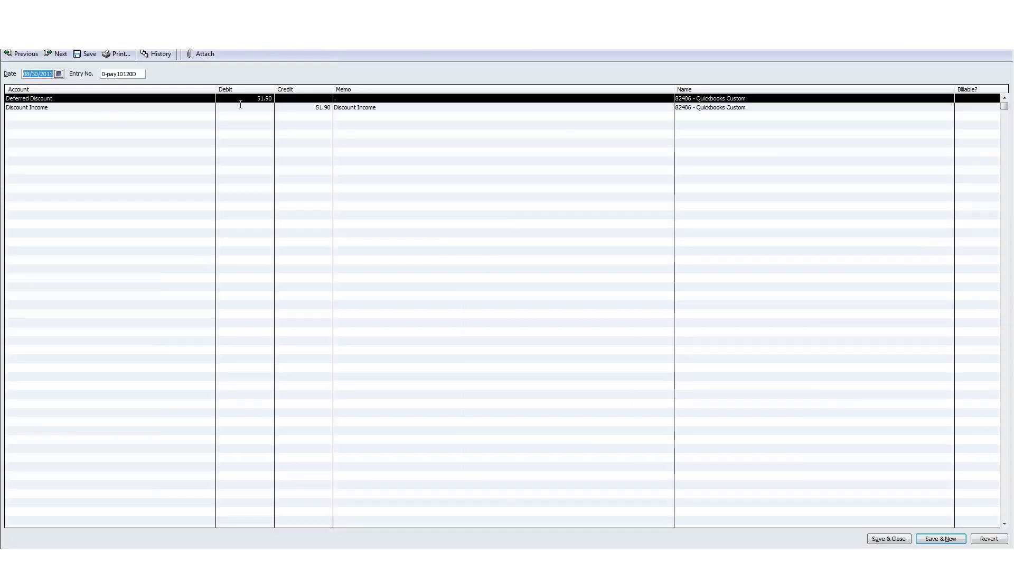
left_click(60, 108)
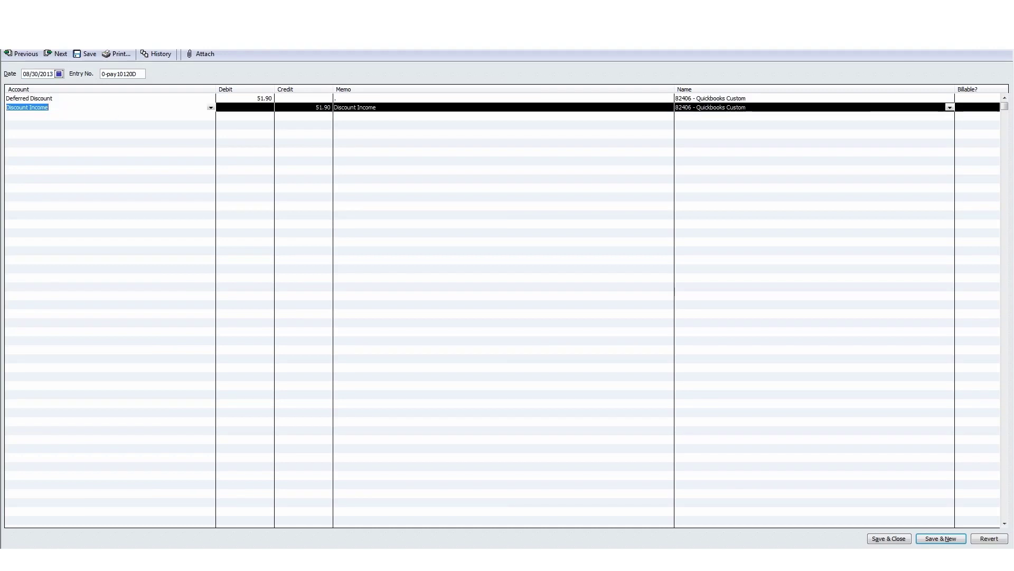
key("Escape")
Inspect interest invoice 0-pay10120, then reload AutoPal's QuickBooks page showing matching $4,839.51 balances.
left_click(195, 235)
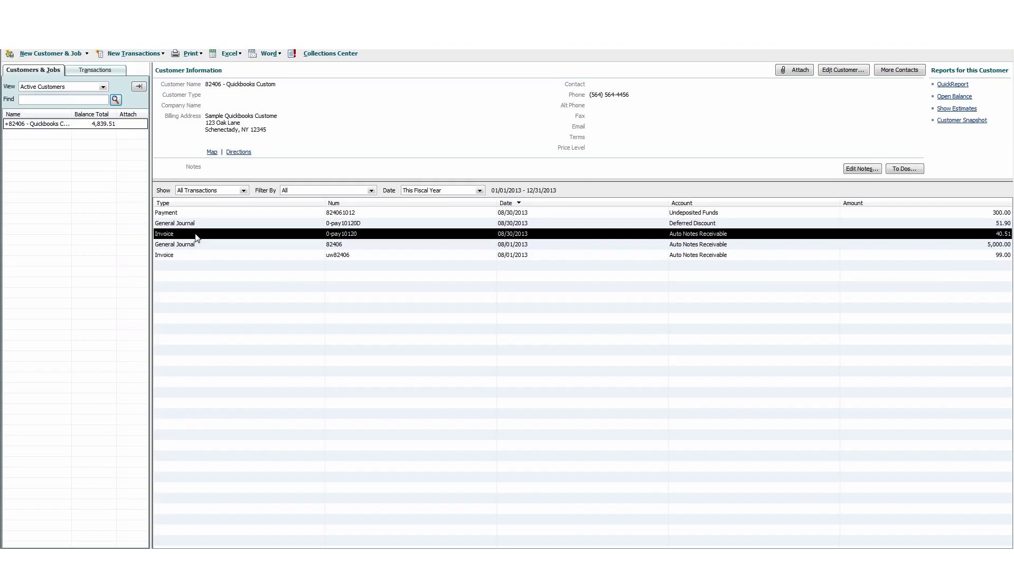
double_click(196, 235)
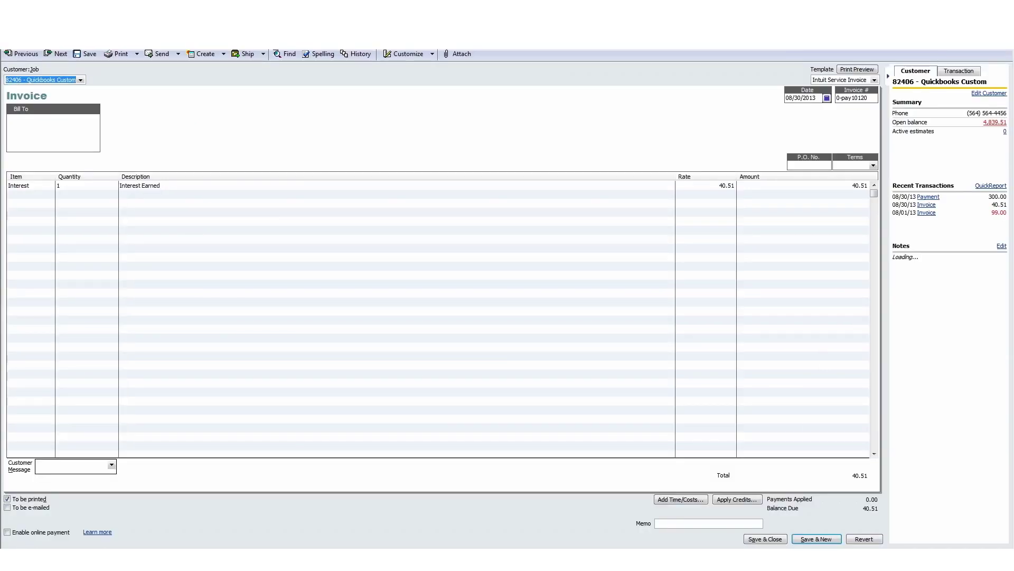
key("Escape")
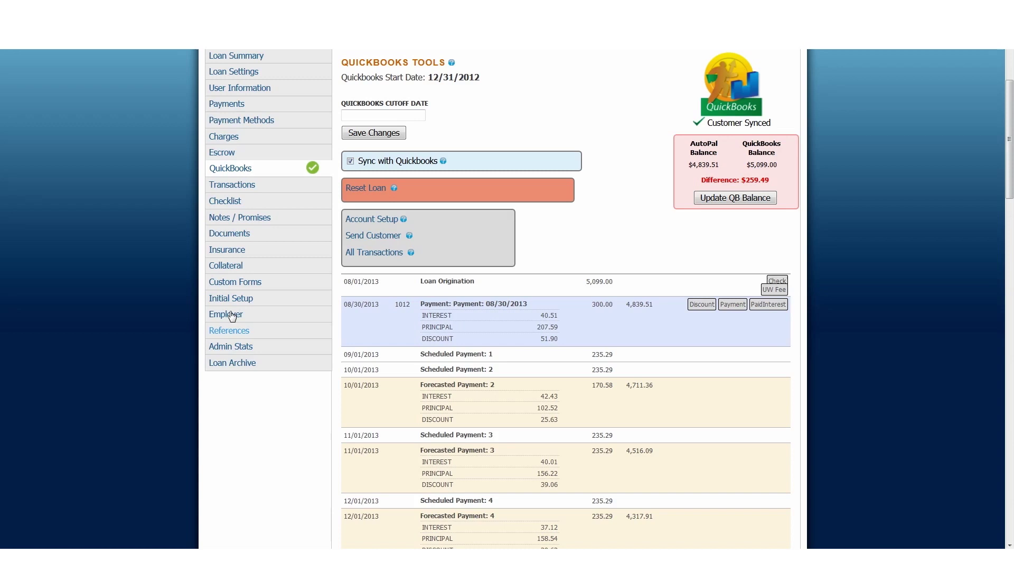
left_click(249, 171)
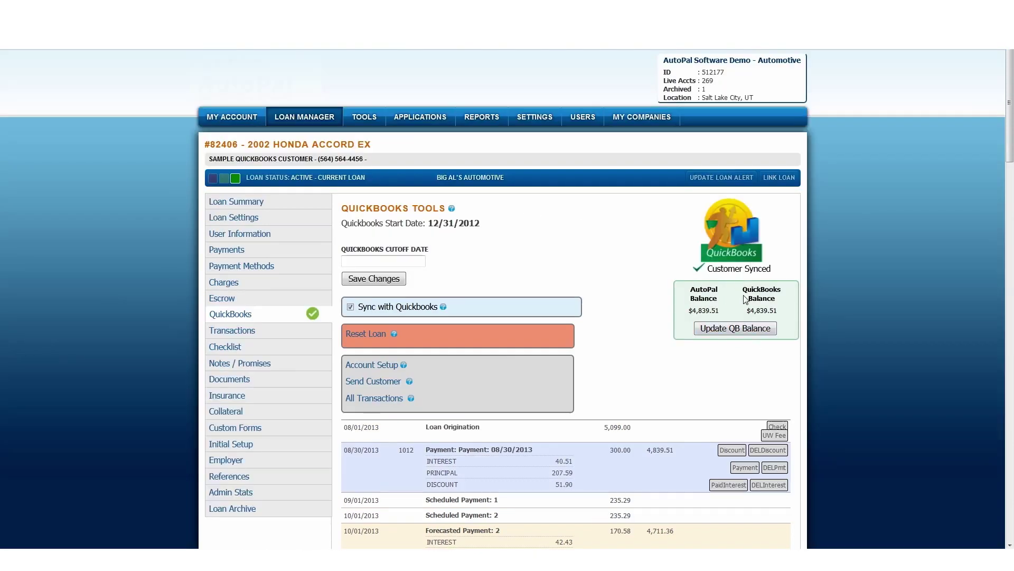
Expand payment 1012 in the loan's Payments list to show its QuickBooks transaction ID.
scroll(750, 307, "down", 3)
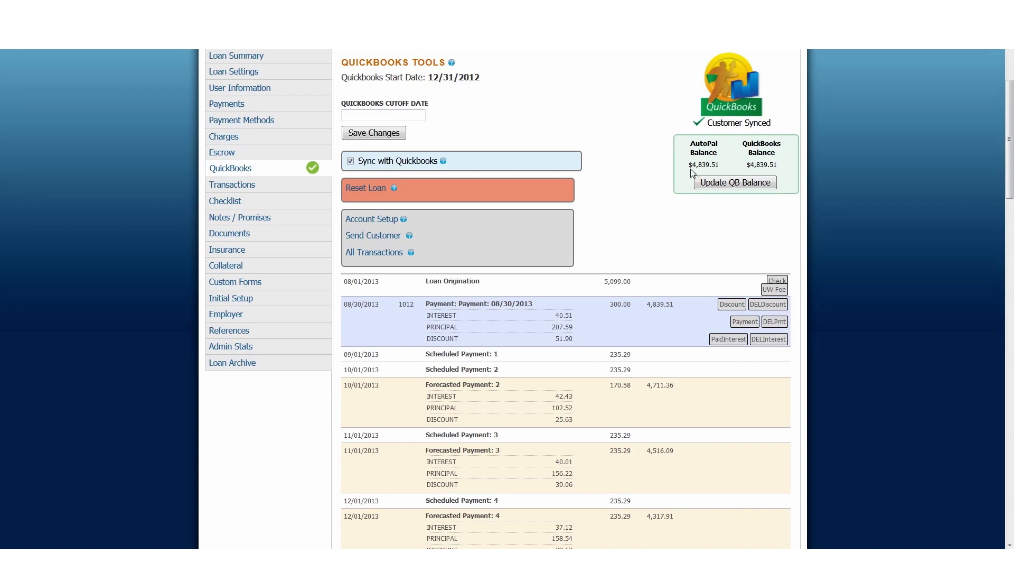
scroll(628, 229, "up", 3)
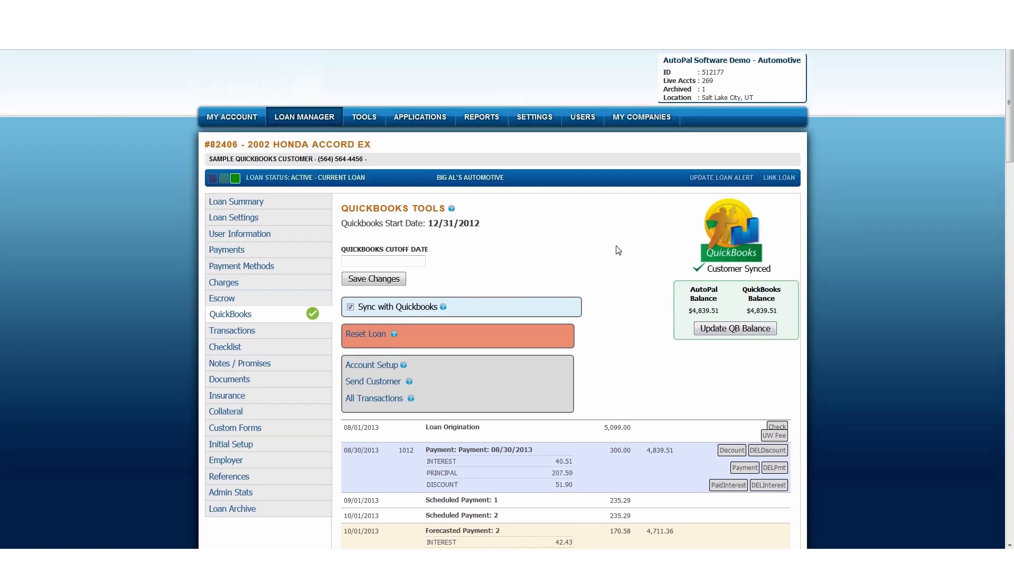
left_click(328, 254)
left_click(400, 245)
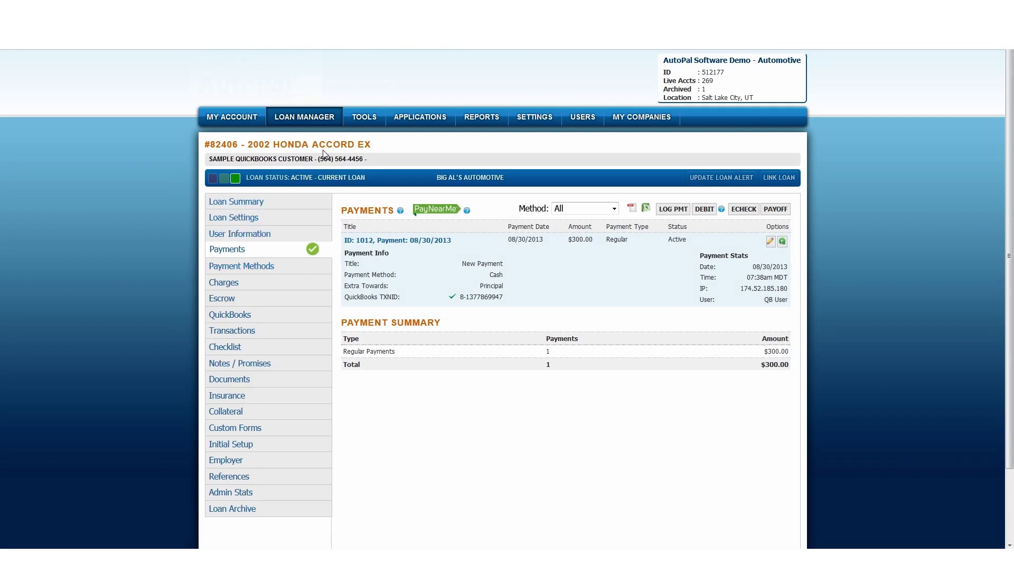
View the loan's charges, then check QuickBooks tools showing both balances at $4,839.51.
left_click(233, 285)
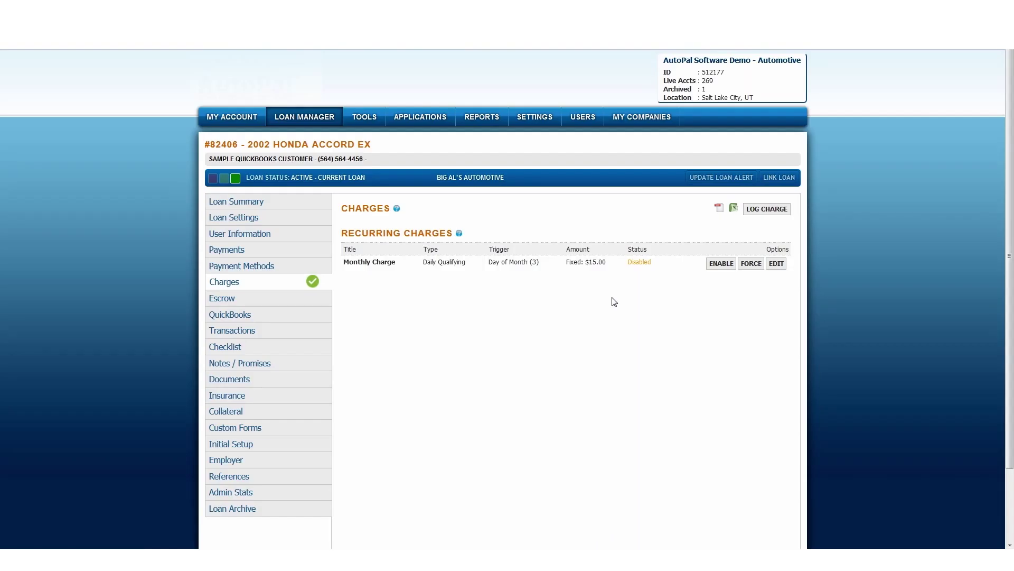
left_click(255, 316)
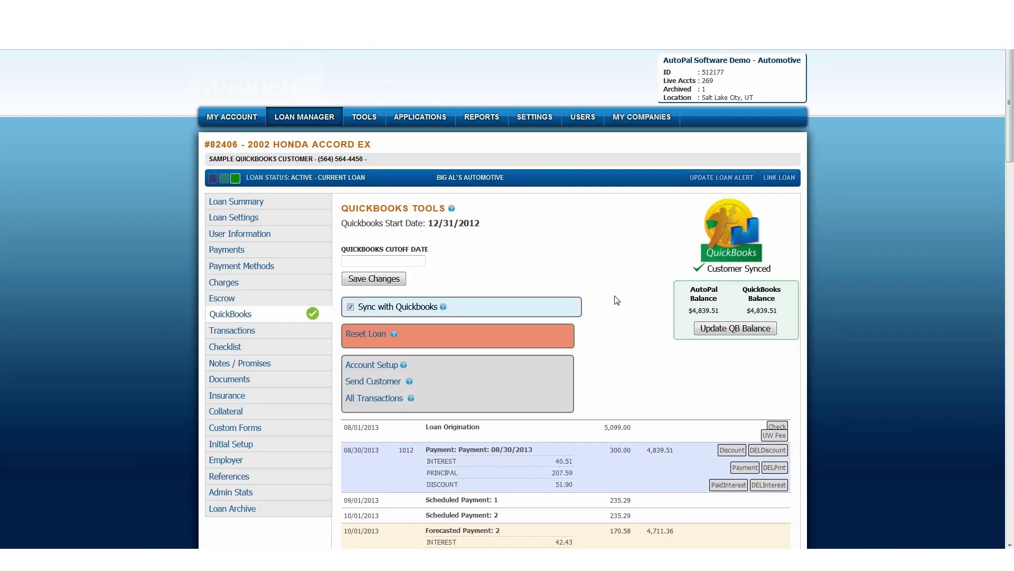
scroll(617, 304, "down", 3)
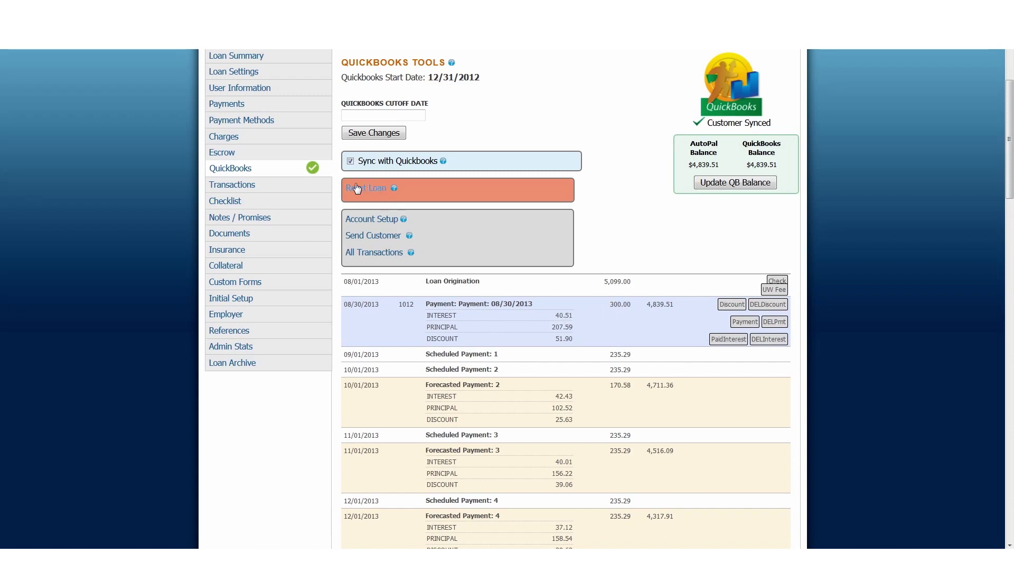
left_click(265, 144)
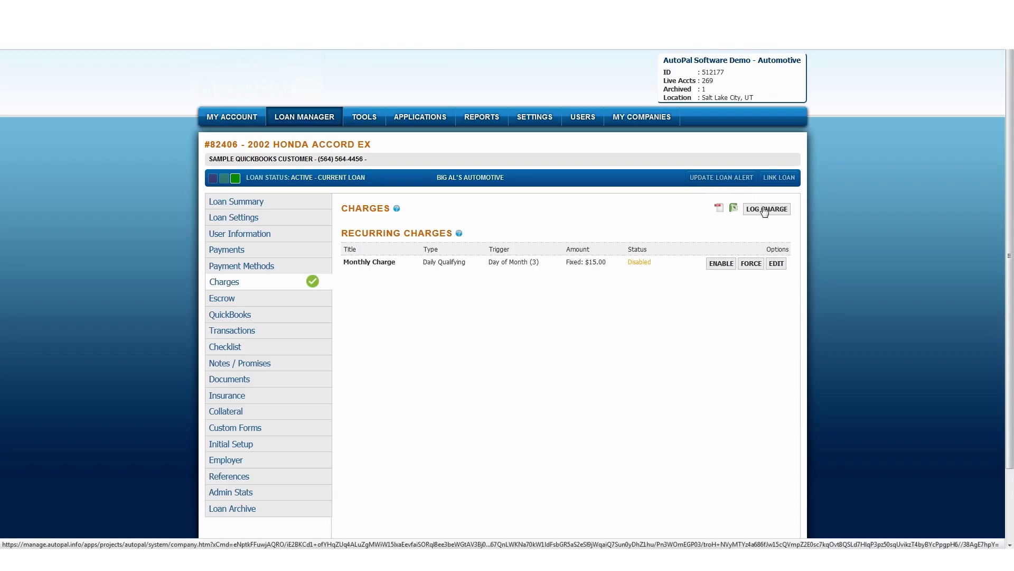
Log a $280 Late Fee charge dated 08/30/2013 on the loan.
left_click(766, 209)
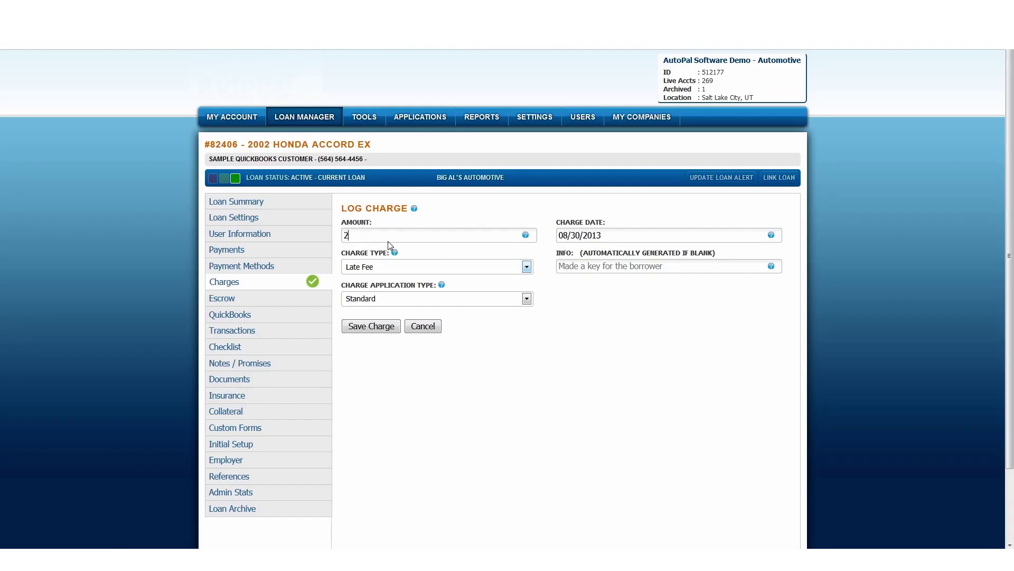
type("280")
left_click(429, 228)
left_click(374, 327)
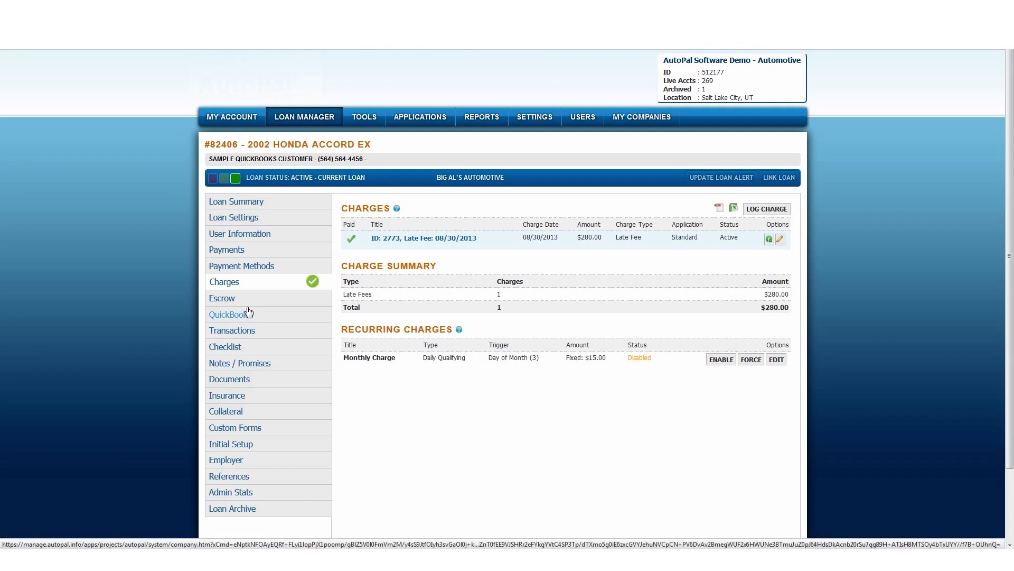
left_click(248, 314)
scroll(554, 316, "down", 3)
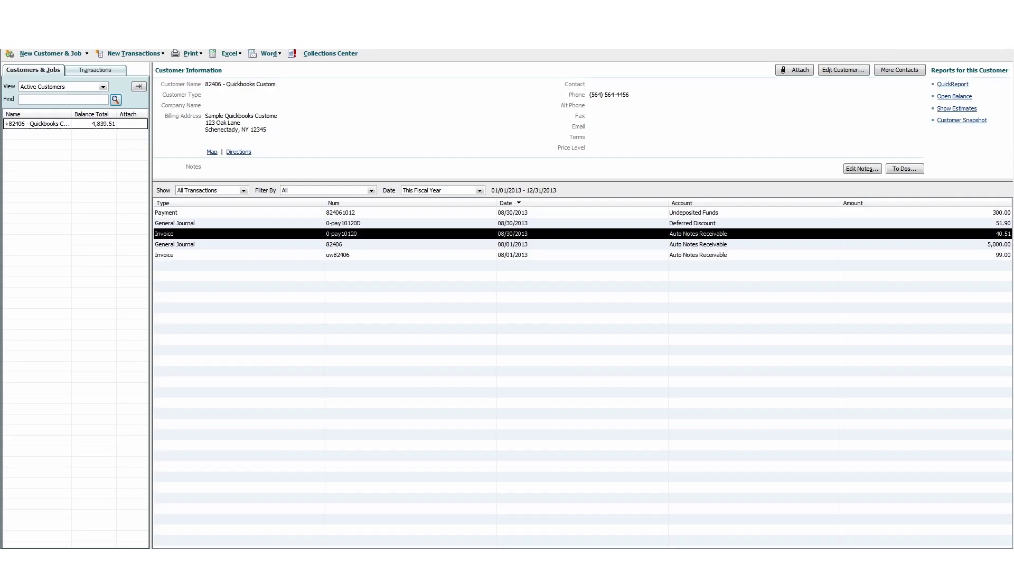
Run the AutoPal sync, then review the new 280.00 late fee invoice and 5,099.00 balance.
left_click(370, 207)
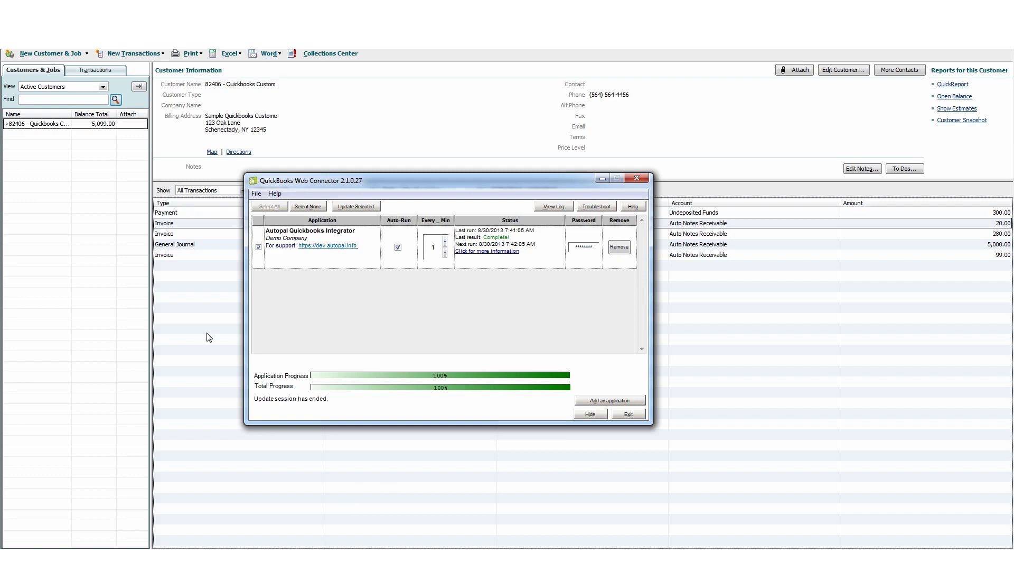
left_click(182, 225)
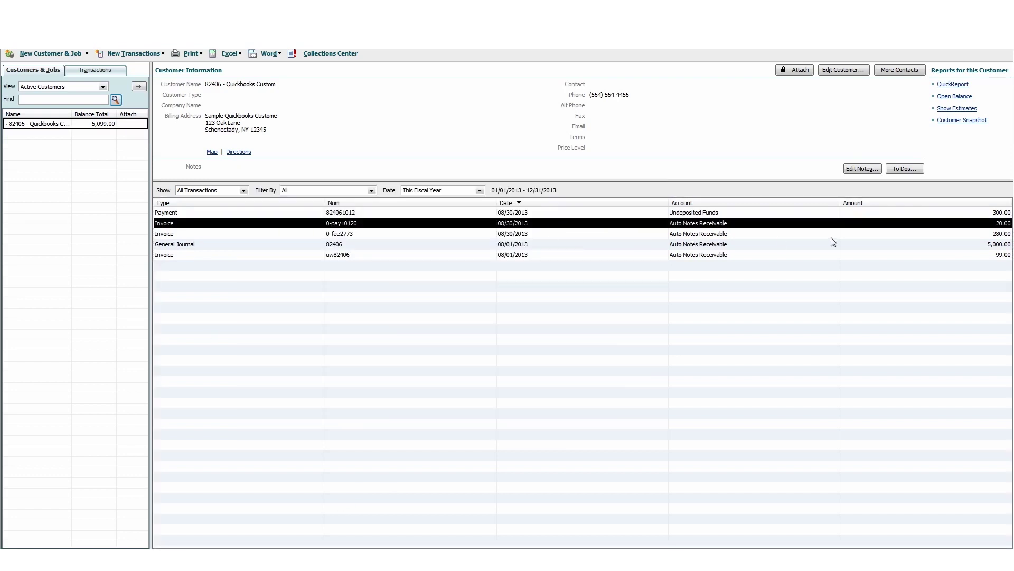
left_click(928, 235)
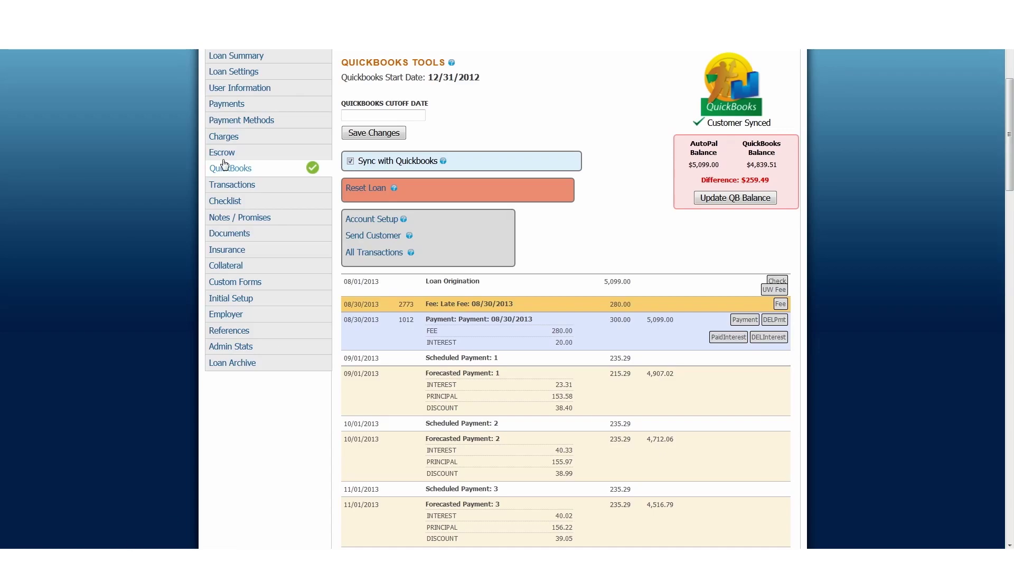
Update AutoPal's stored QuickBooks balance to match at $5,099.00, then view the loan's Charges.
left_click(371, 197)
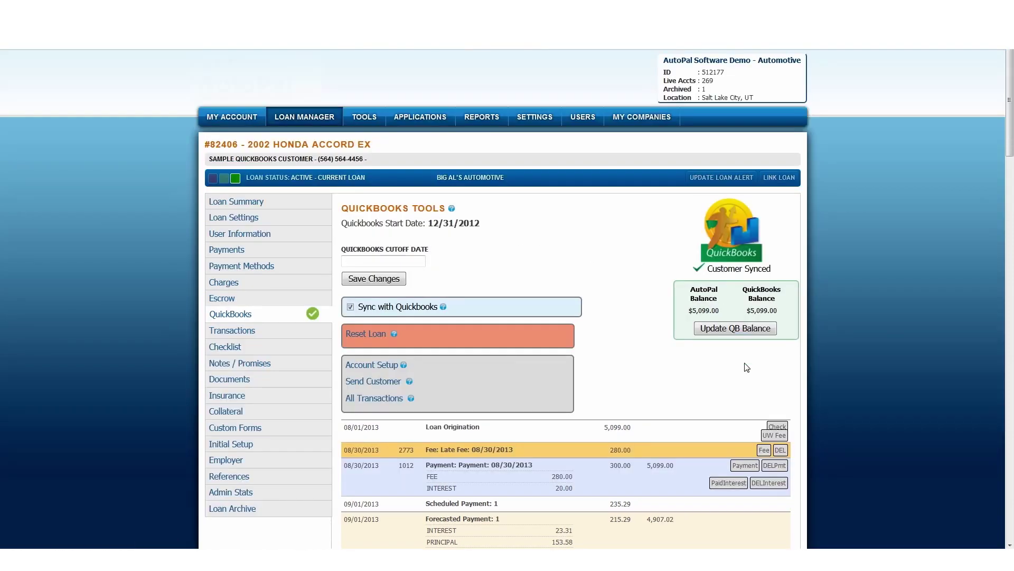
scroll(770, 460, "down", 2)
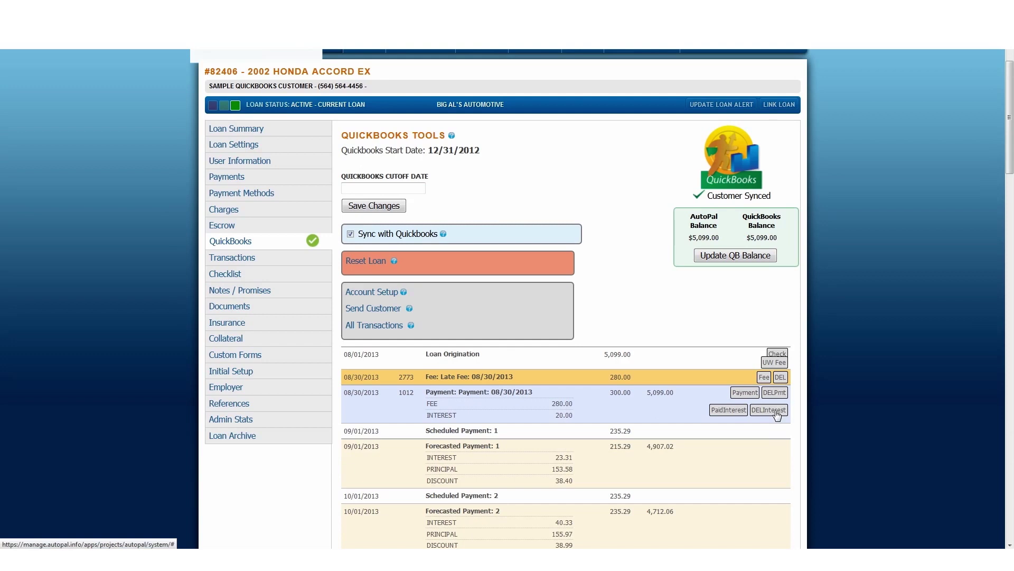
left_click(224, 211)
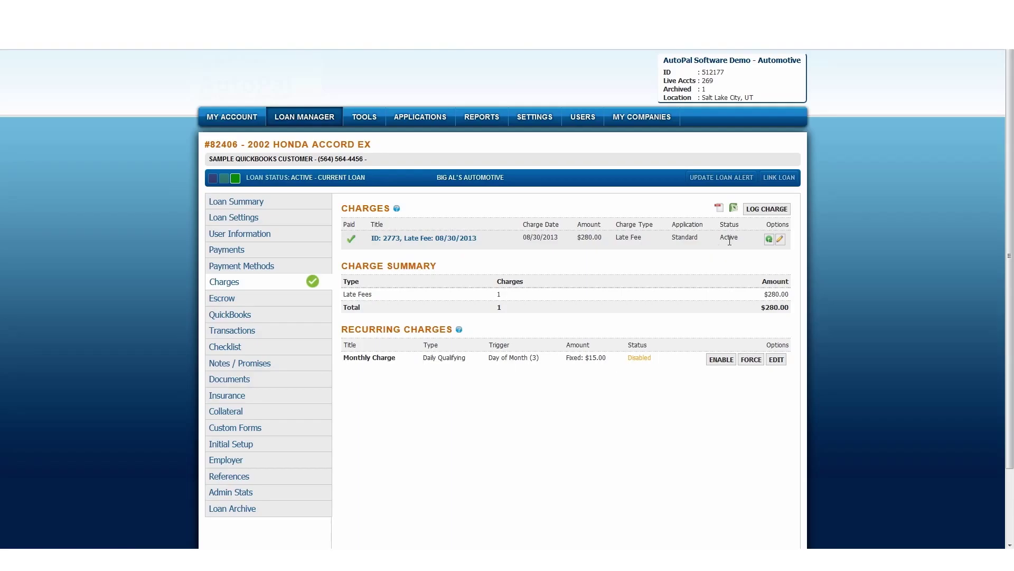
Change the late fee amount to 30 with reason 'change amount' and save the charge.
left_click(779, 239)
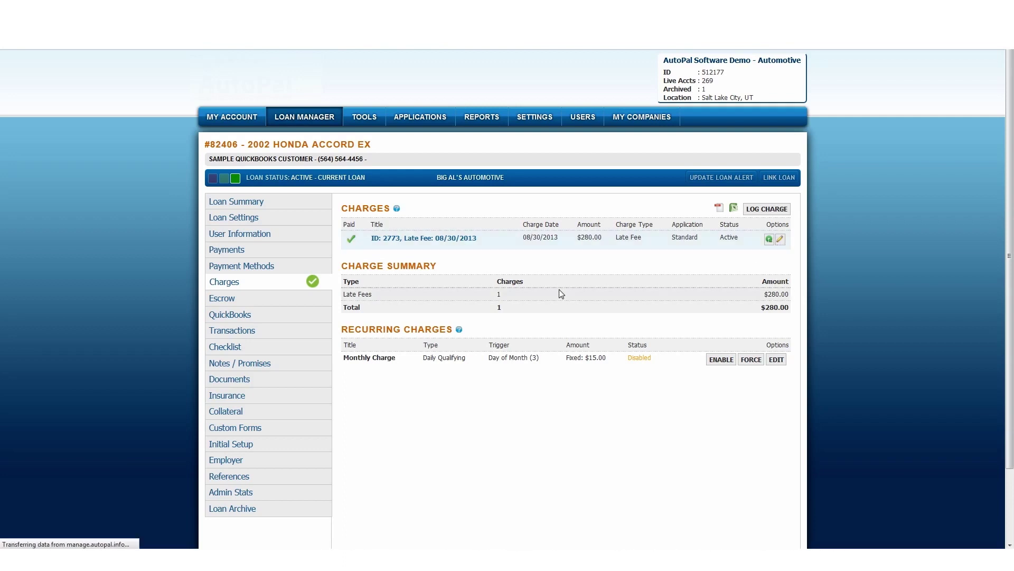
left_click_drag(359, 235, 325, 239)
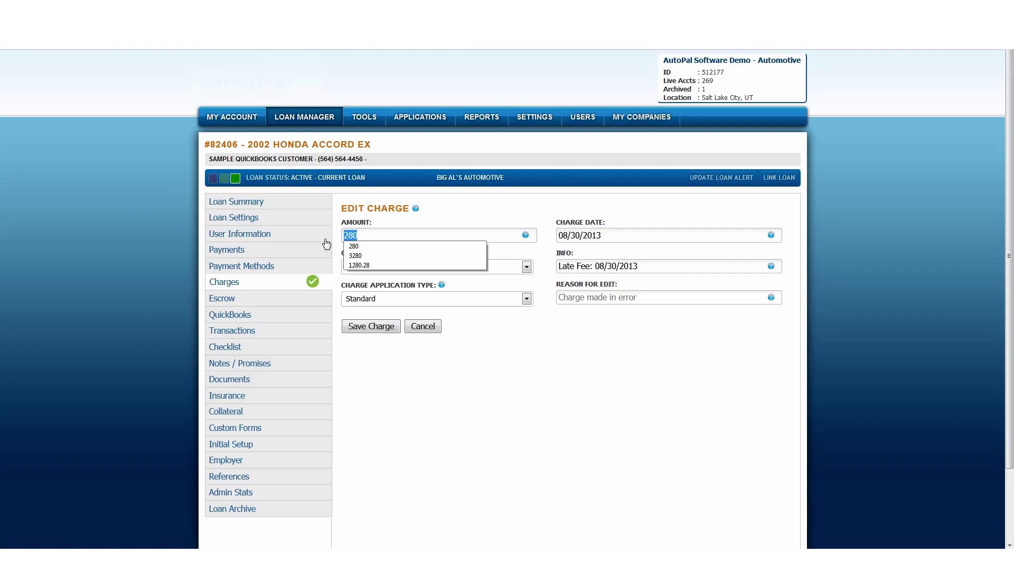
type("30")
left_click(580, 297)
type("change amount")
left_click(388, 327)
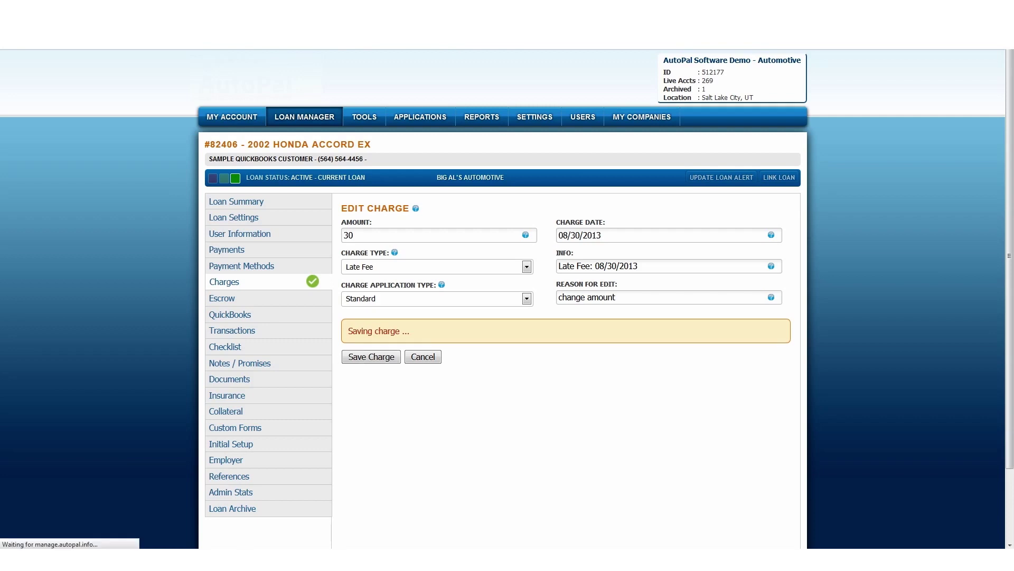
left_click(178, 559)
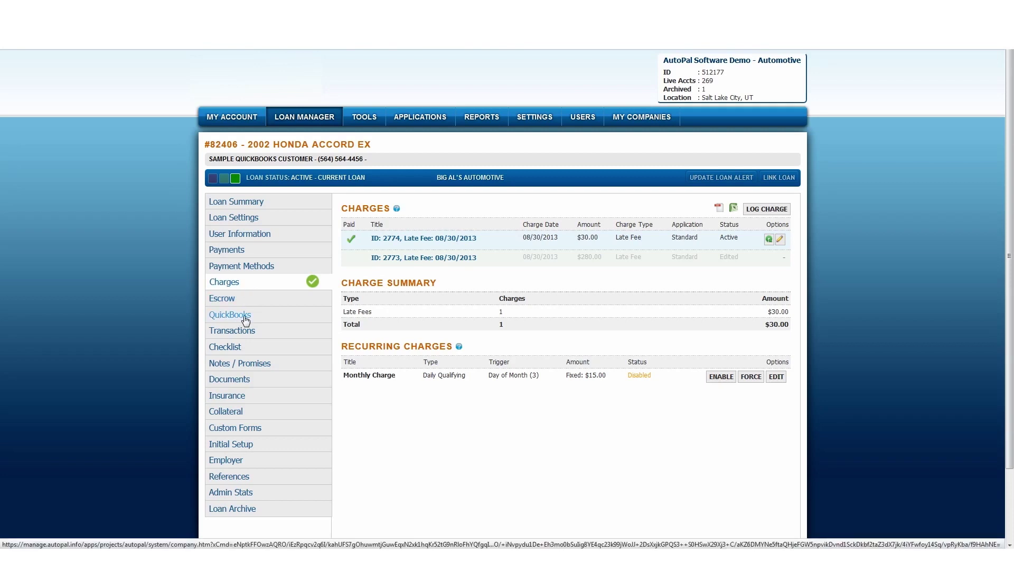
Compare the loan's AutoPal and QuickBooks balances, both now at $4,869.51.
left_click(238, 316)
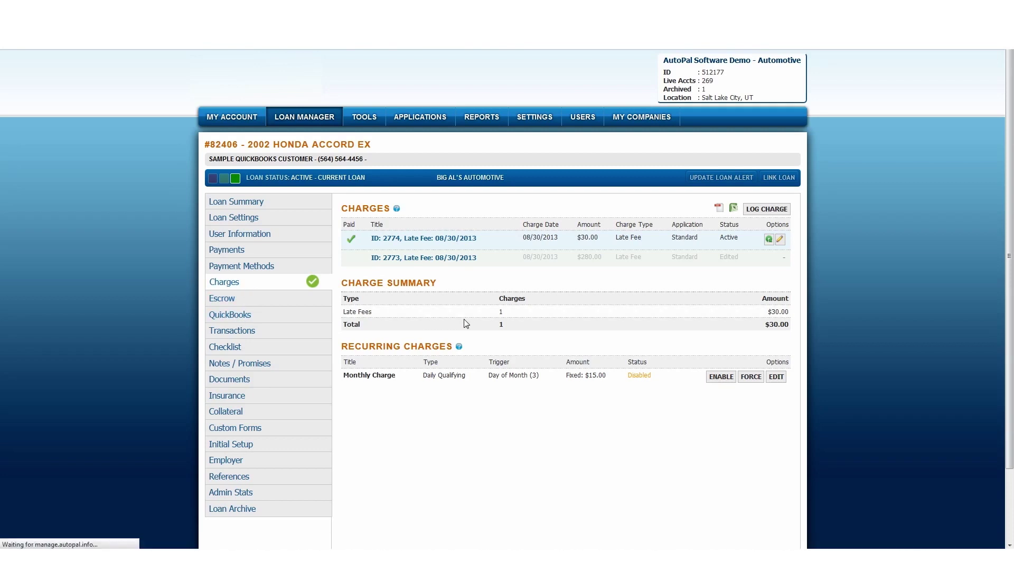
scroll(616, 310, "down", 3)
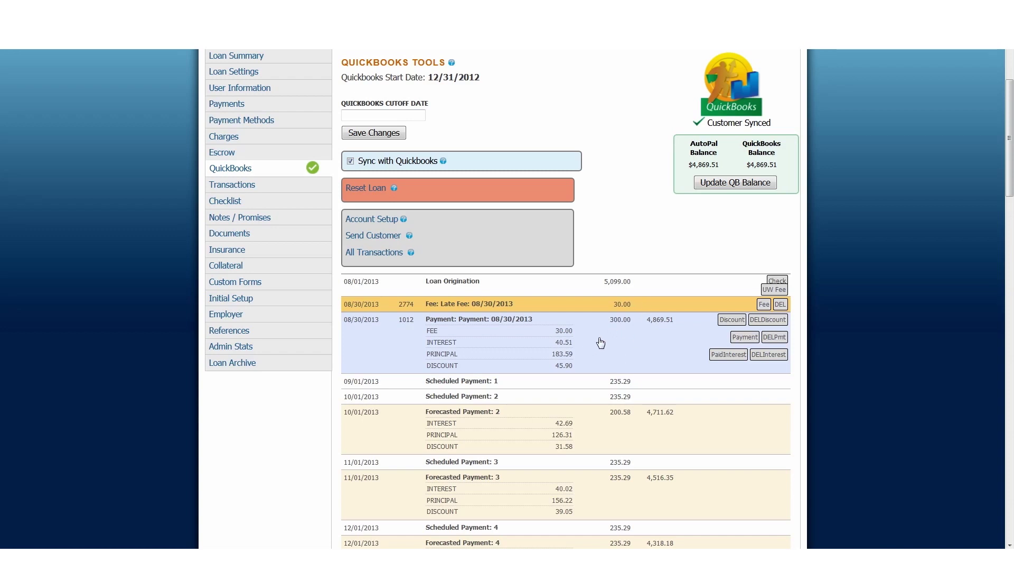
Inspect Scheduled Payment 1's interest and principal breakdown, then view payment 1012 of $300.00.
left_click(456, 384)
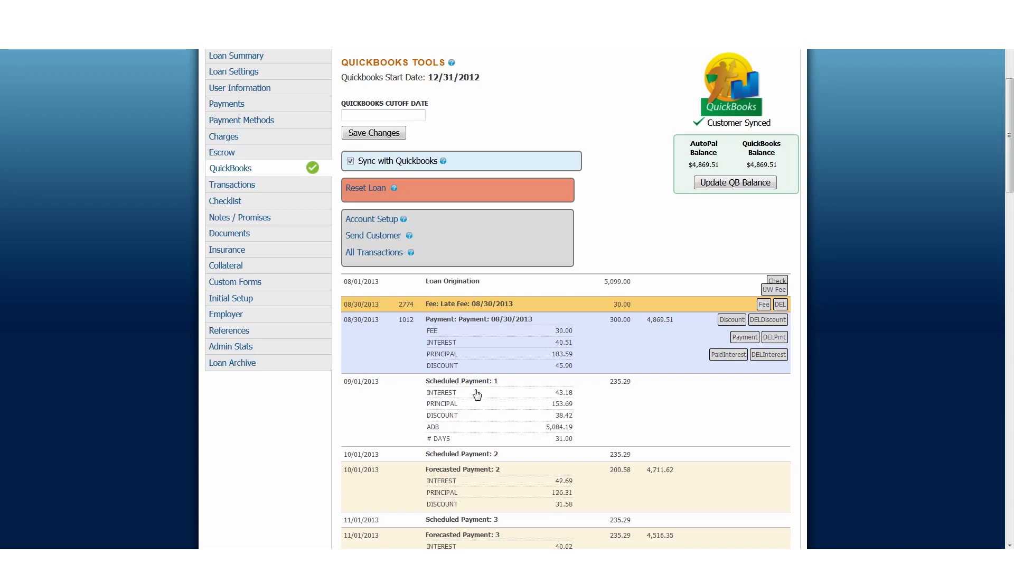
scroll(477, 394, "down", 2)
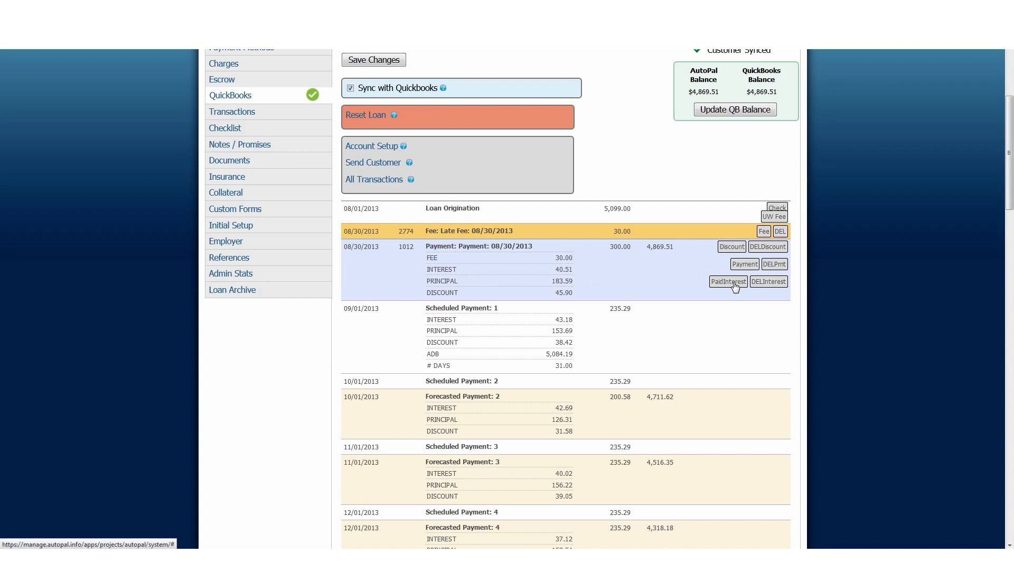
left_click(623, 316)
scroll(579, 327, "up", 5)
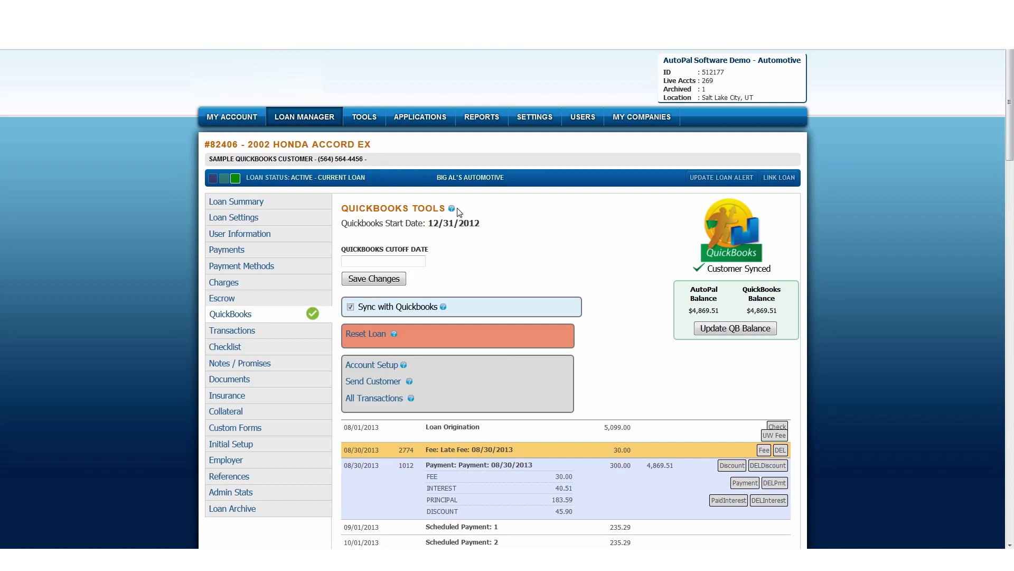
scroll(552, 318, "down", 2)
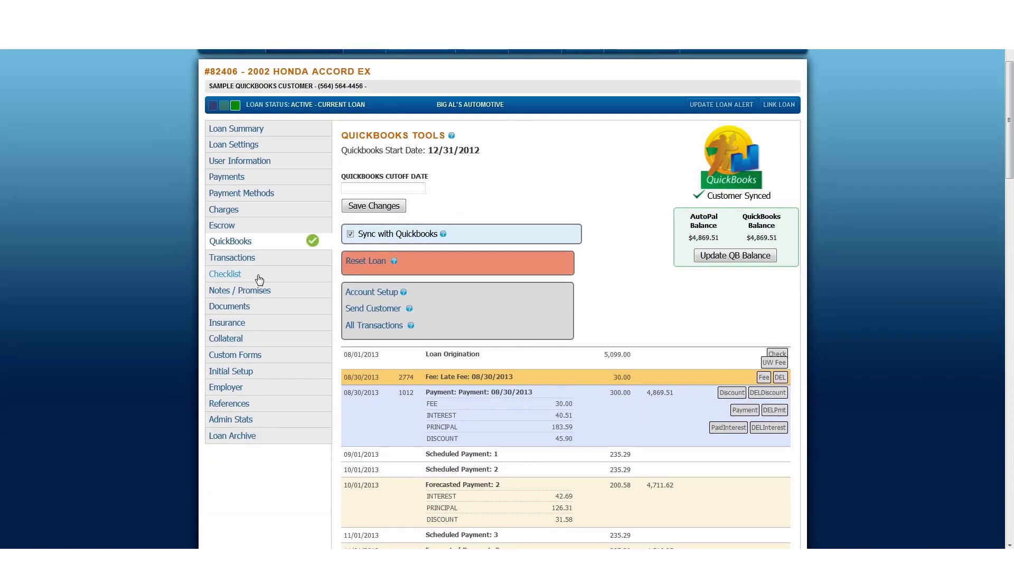
left_click(241, 178)
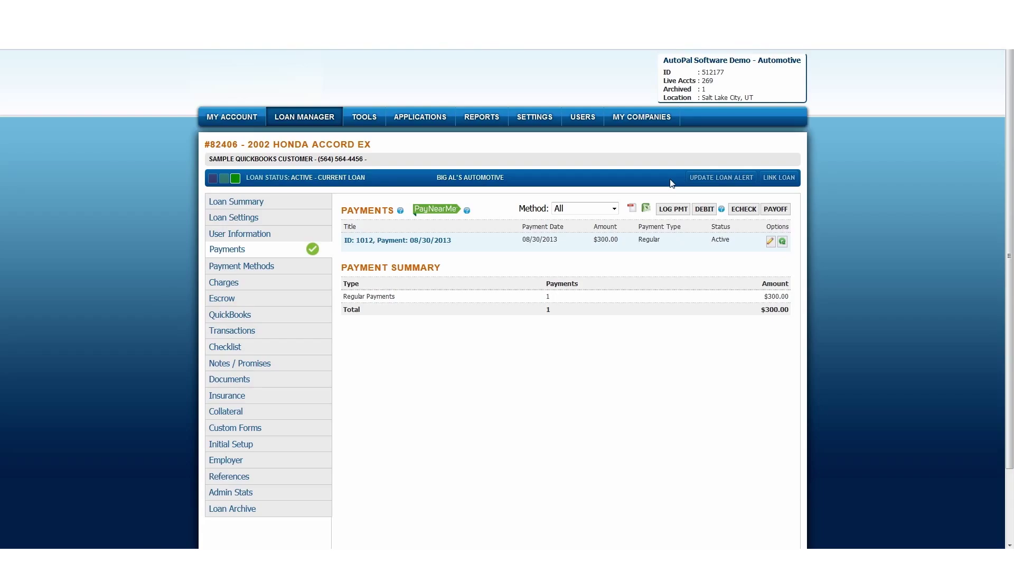
Start a new payment log for the loan with PayNearMe as the payment method.
left_click(673, 209)
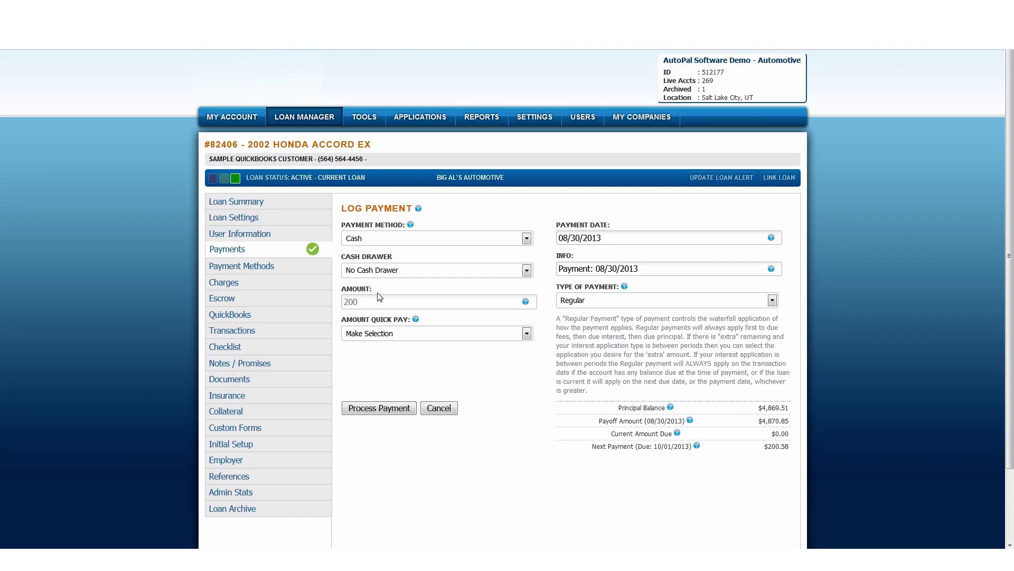
left_click(380, 242)
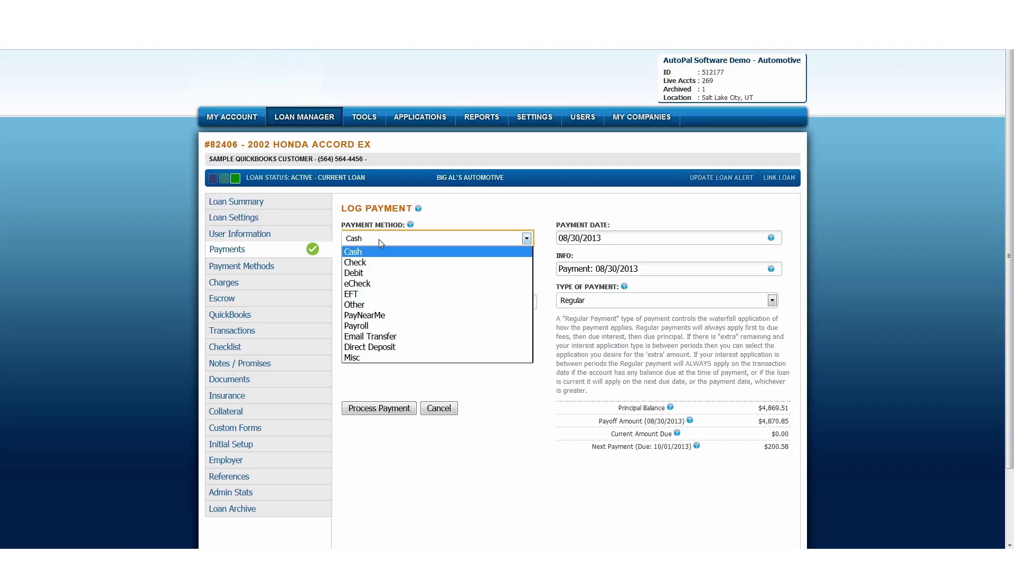
left_click(373, 317)
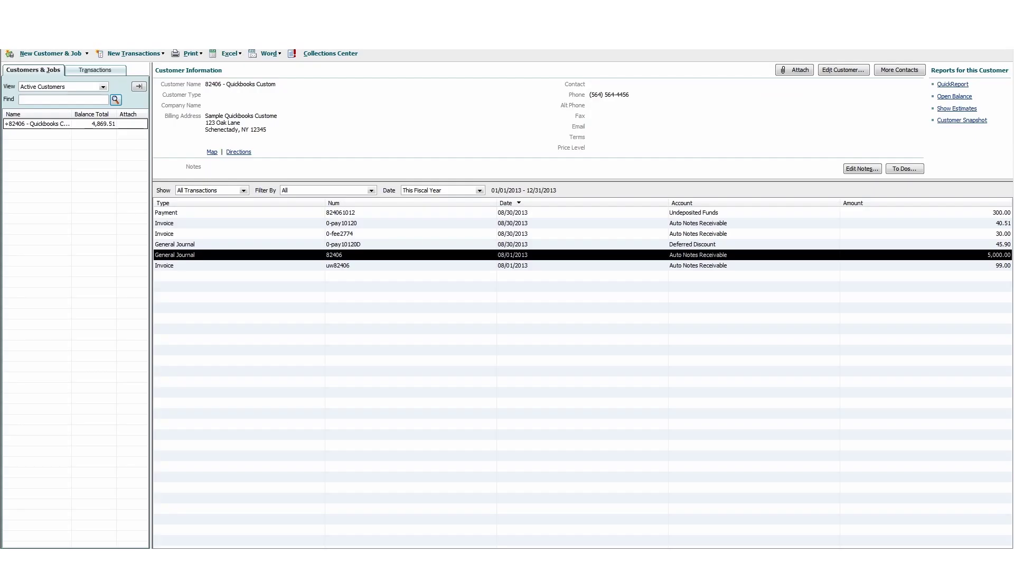
From the customer's Receive Payments form, create a PayNearMe payment method of type Other.
right_click(79, 125)
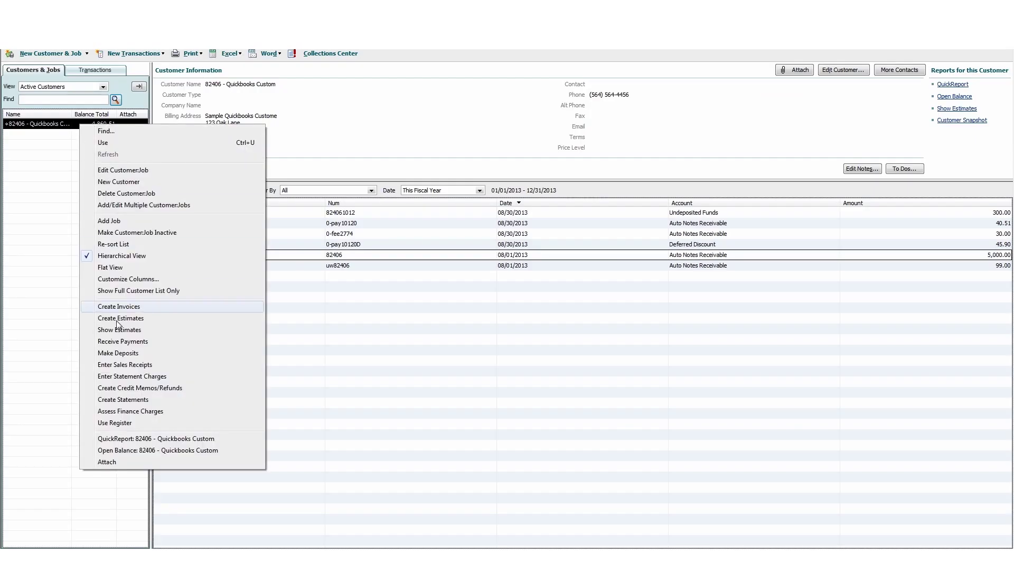
left_click(124, 341)
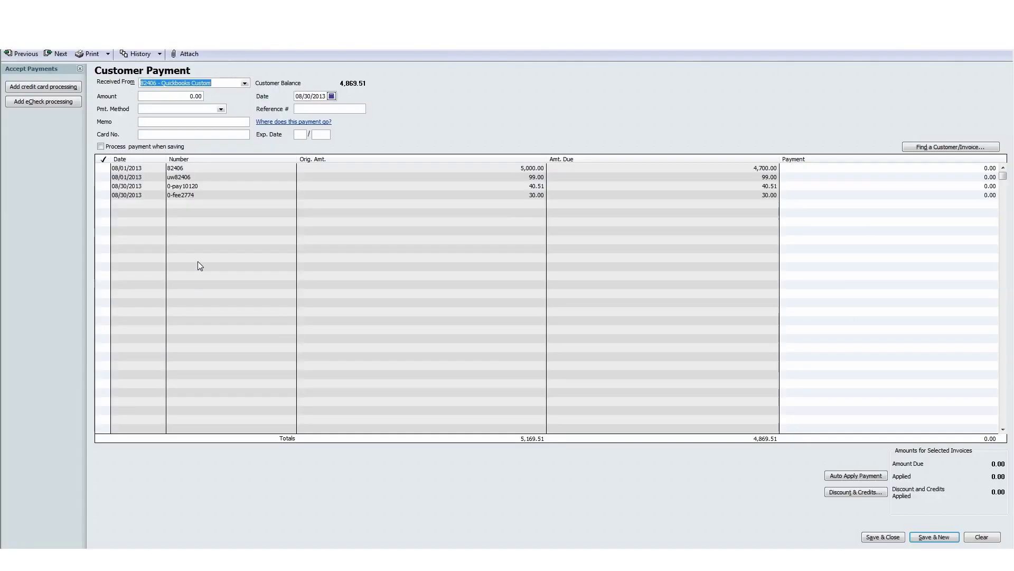
left_click(221, 109)
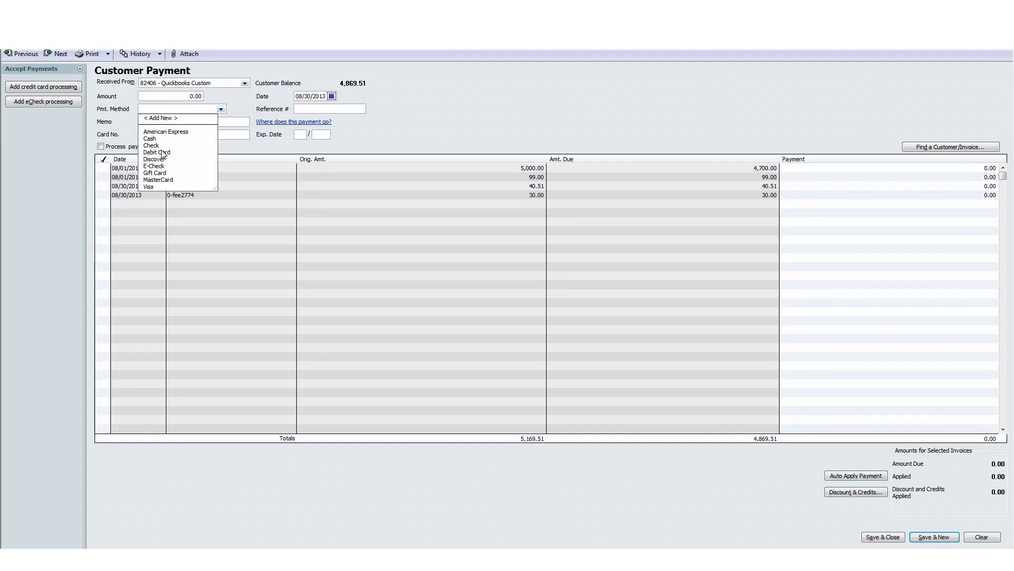
left_click(164, 118)
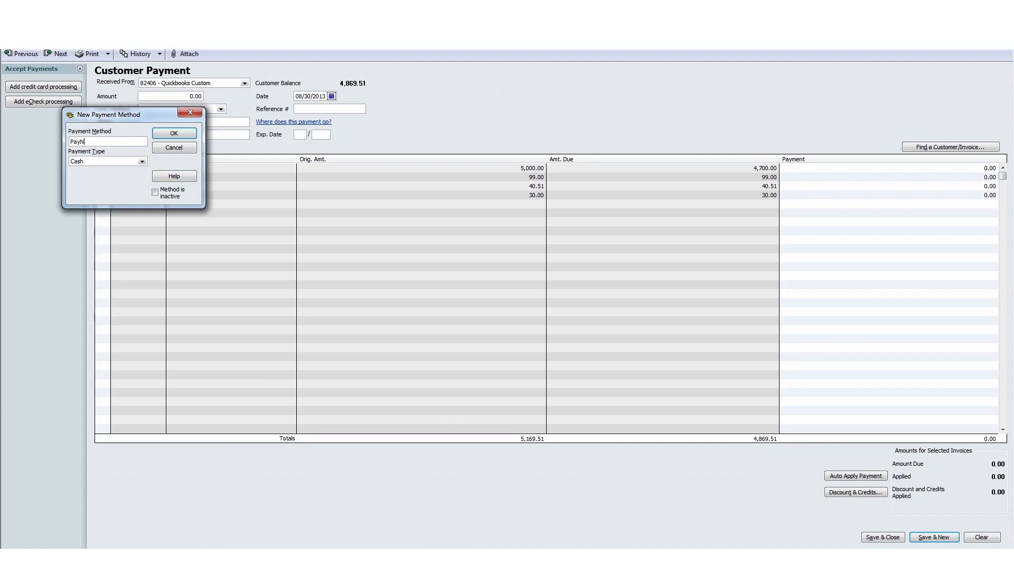
left_click(142, 161)
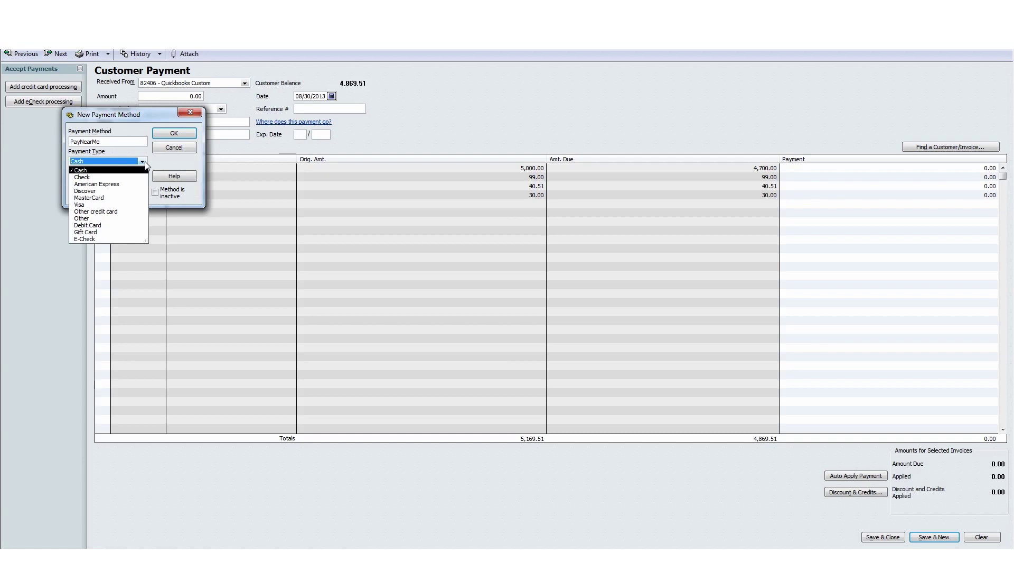
left_click(110, 218)
left_click(177, 132)
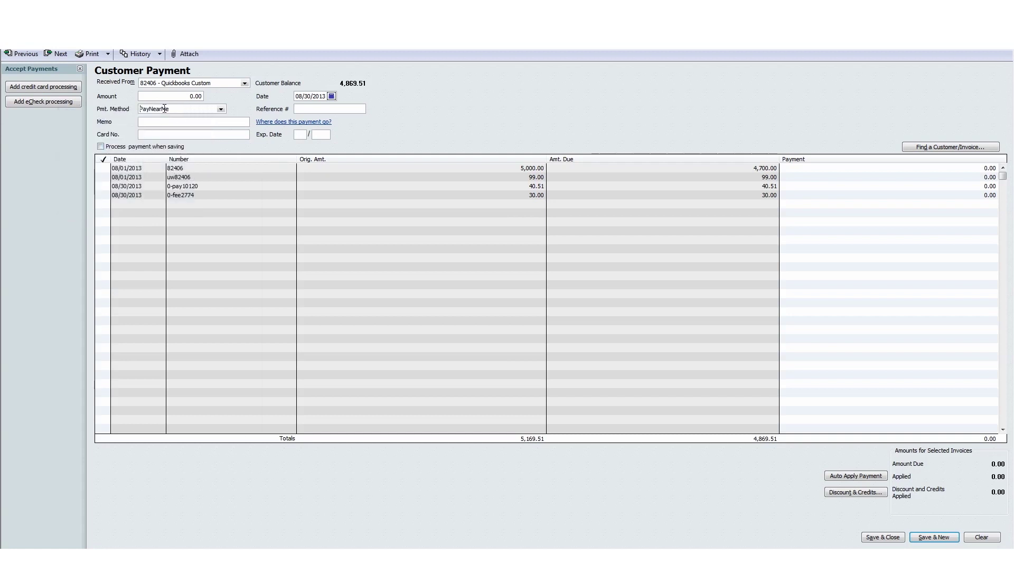
Keep PayNearMe selected, then close the payment form without recording it.
left_click(221, 109)
left_click(222, 111)
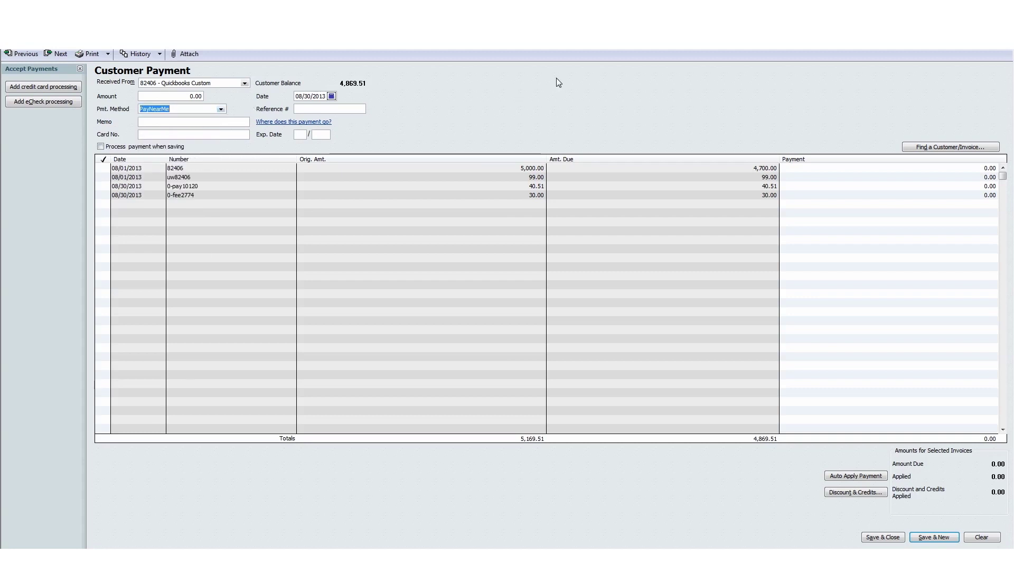
left_click(1007, 17)
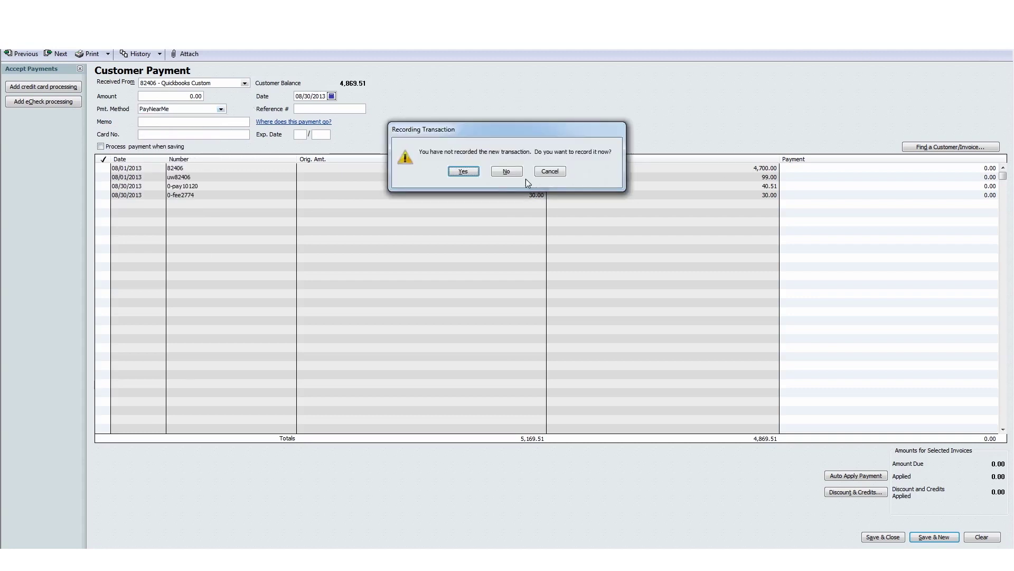
left_click(517, 172)
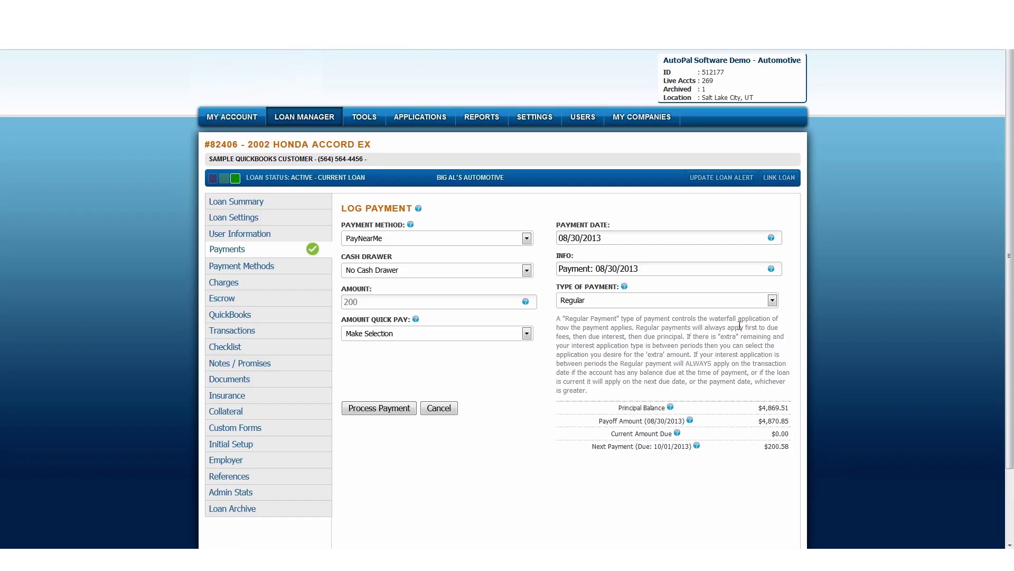
Review the Honda Accord loan's QuickBooks balances, then go to the Loan Manager's 269 loans.
left_click(232, 315)
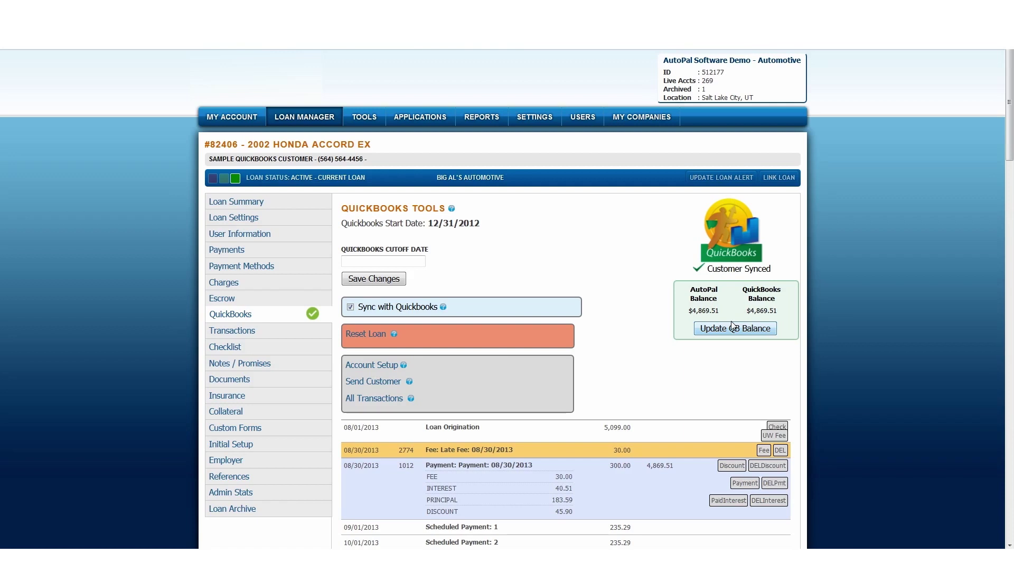
left_click(304, 117)
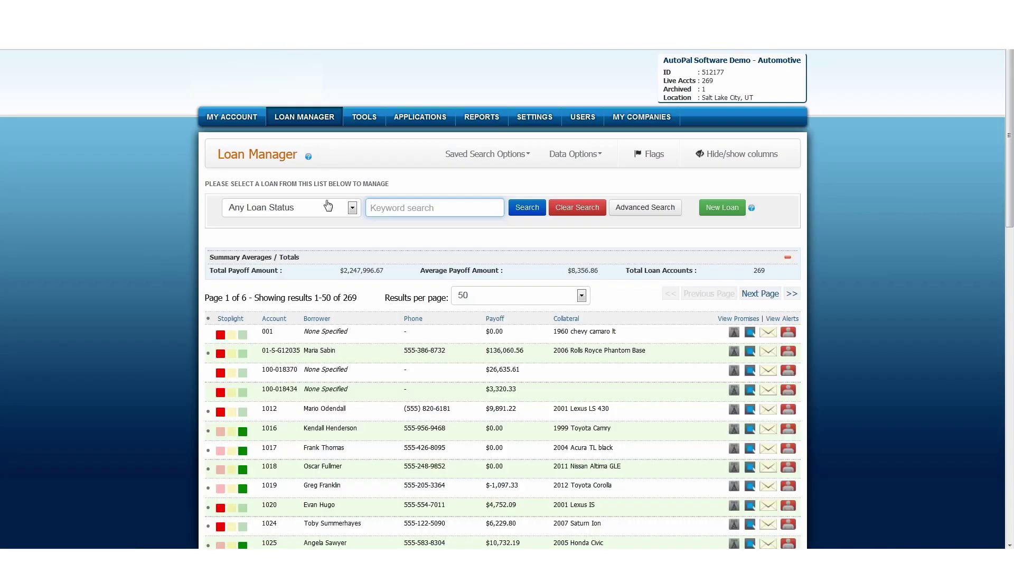
Filter the loan list by Source Company Big Al's Automotive using Advanced Search.
left_click(627, 210)
left_click(727, 285)
left_click(708, 320)
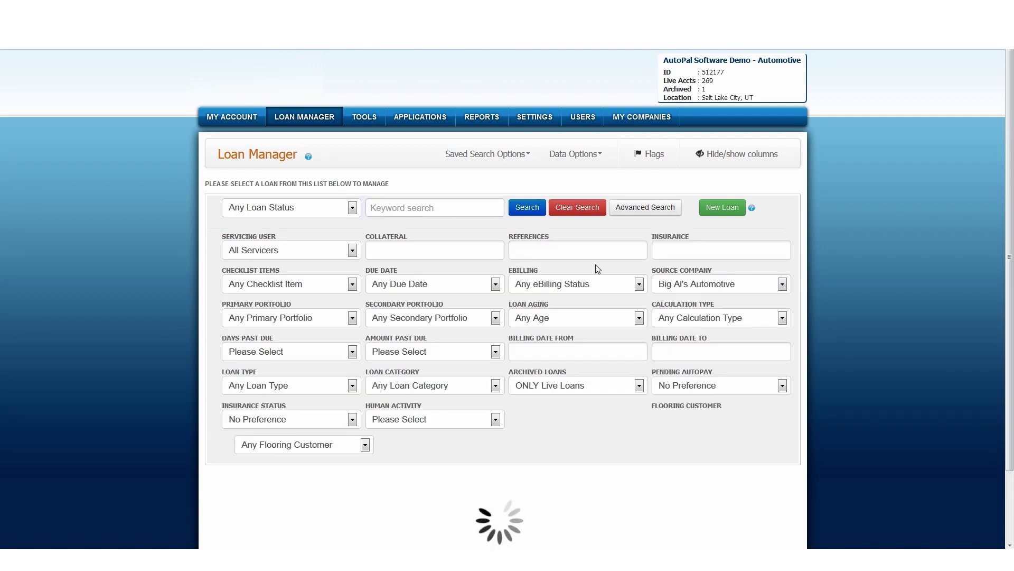
scroll(595, 265, "down", 2)
scroll(578, 254, "down", 3)
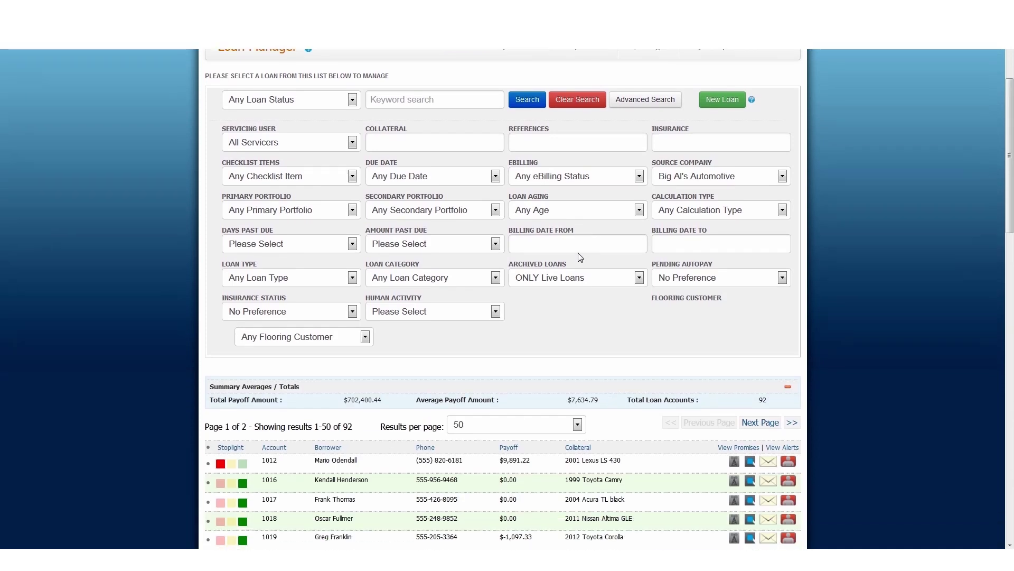
scroll(477, 246, "up", 5)
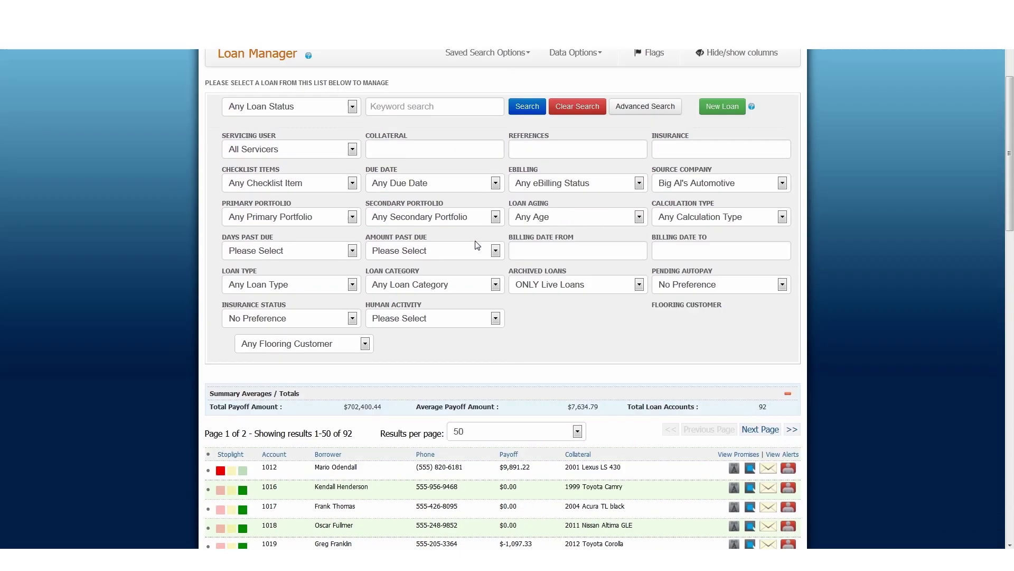
left_click(637, 133)
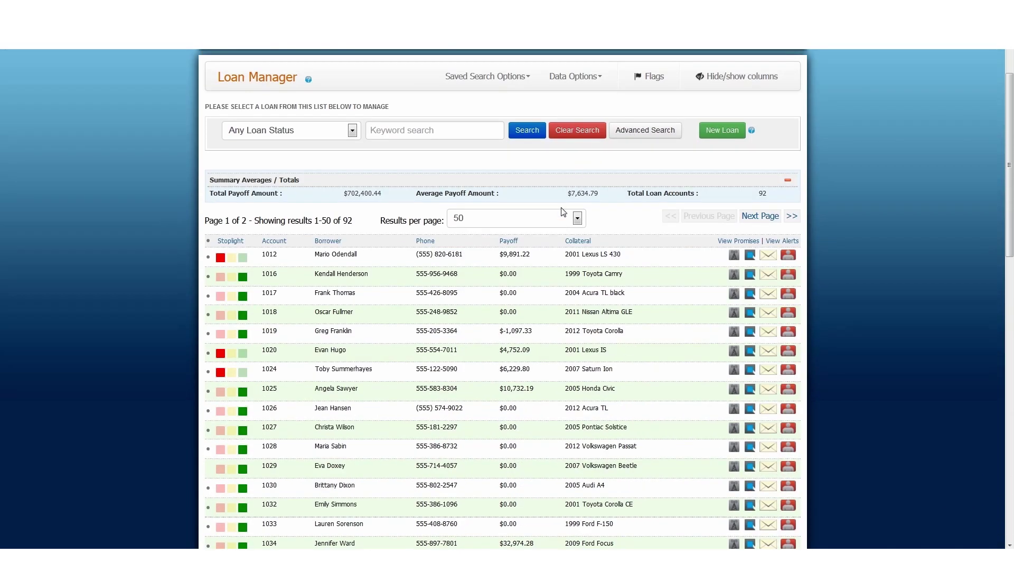
Send the 92 filtered loans to the QuickBooks tool via Data Options.
scroll(552, 215, "up", 2)
left_click(588, 153)
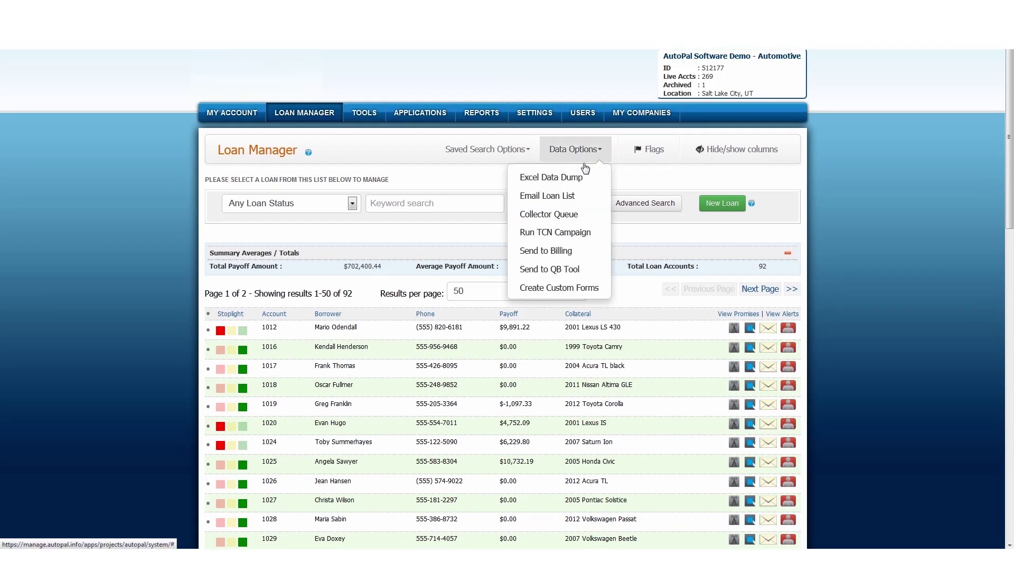
left_click(557, 271)
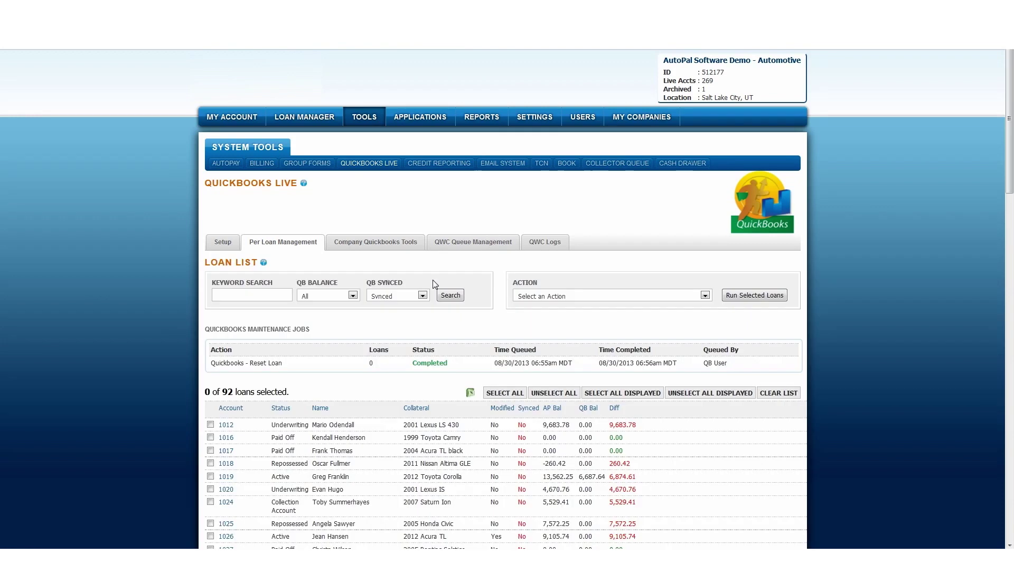
Search the QuickBooks loan list with QB SYNCED set to All.
scroll(433, 284, "down", 2)
scroll(433, 284, "down", 1)
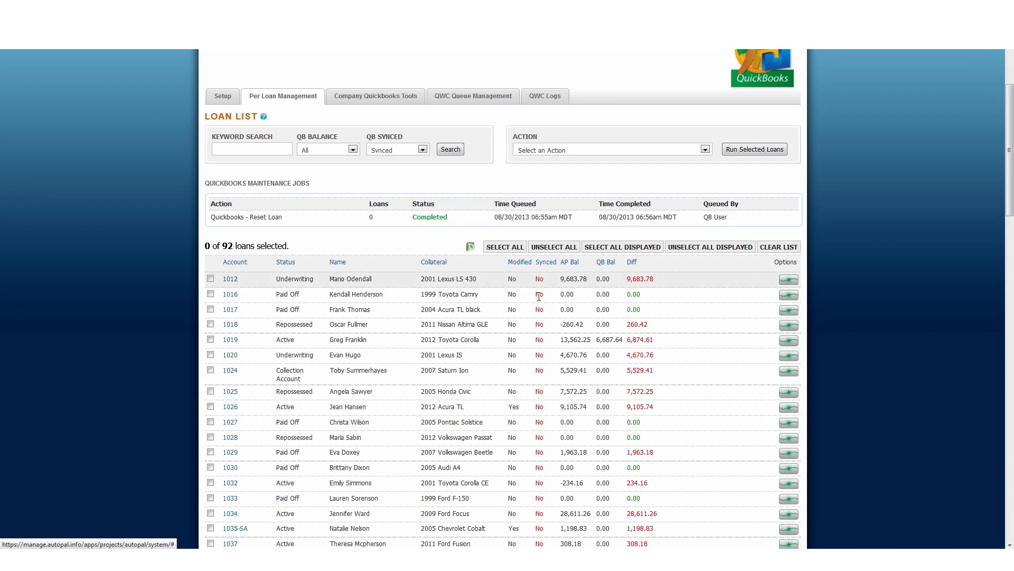
left_click(395, 150)
left_click(383, 158)
left_click(459, 151)
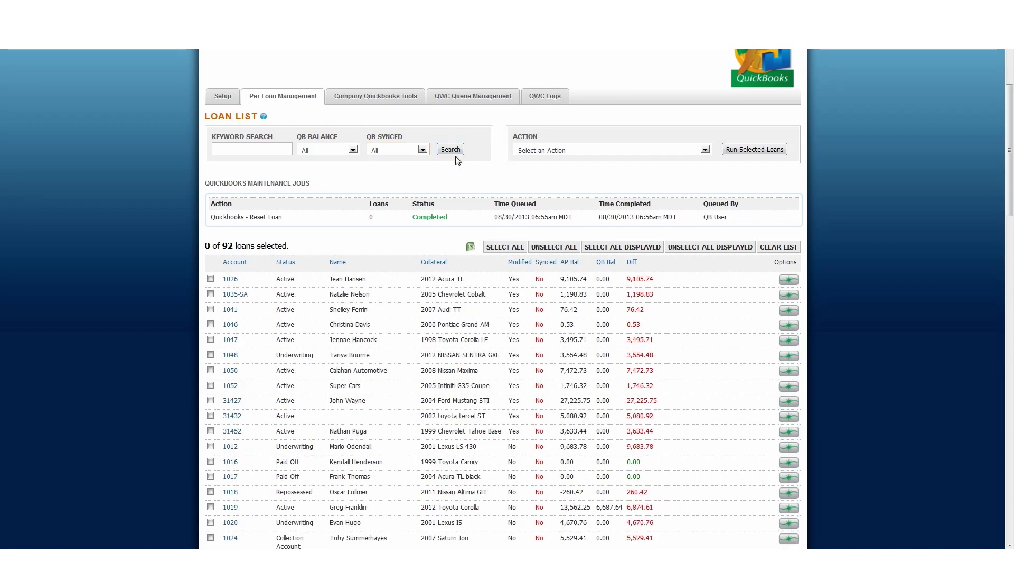
Search again with QB SYNCED set to Synced, leaving only the Honda Accord loan.
left_click(408, 152)
left_click(398, 169)
left_click(450, 149)
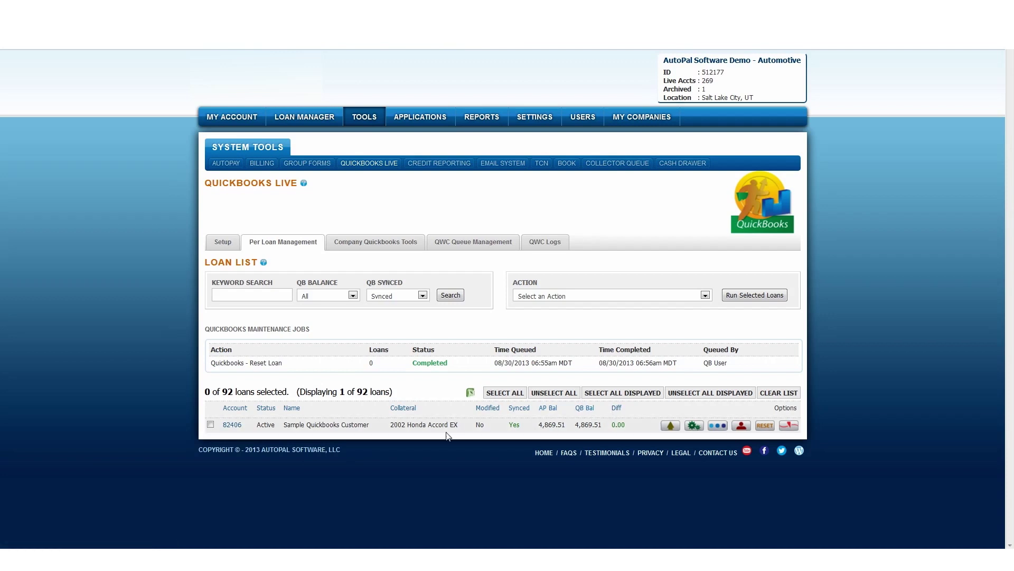
Look over the QuickBooks balance and sync status filters and the bulk action list, leaving them unchanged.
left_click(340, 296)
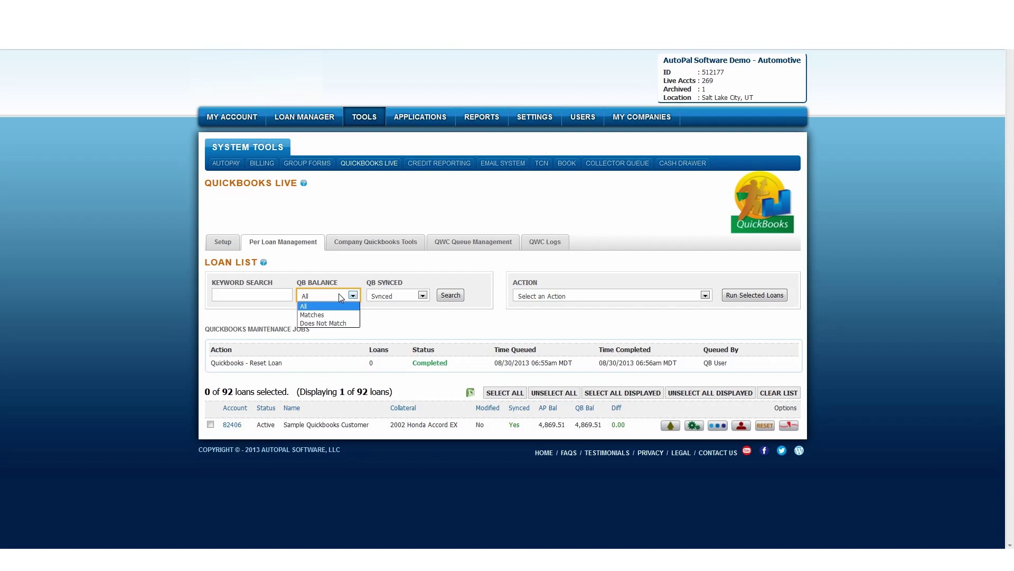
left_click(397, 296)
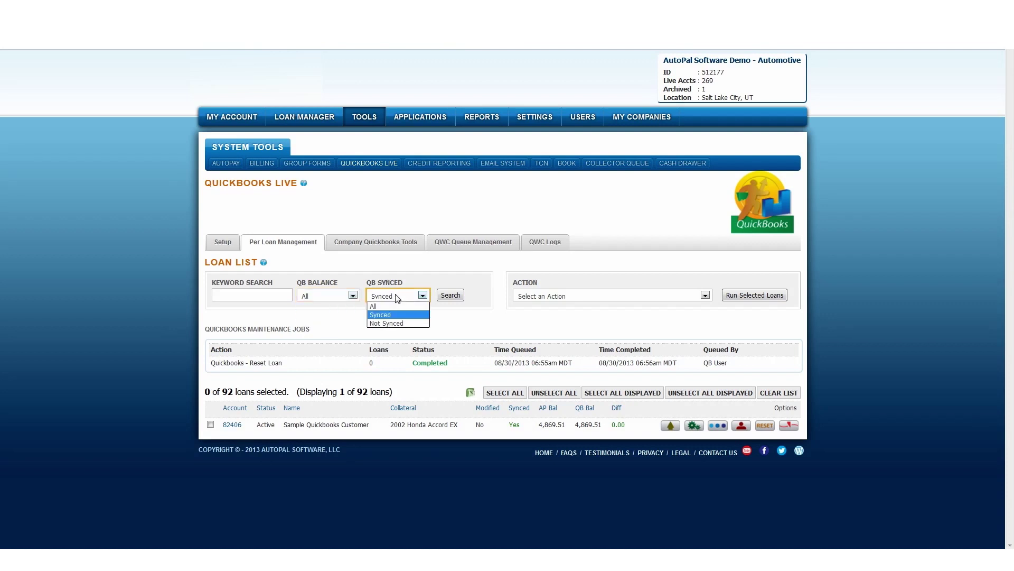
left_click(398, 298)
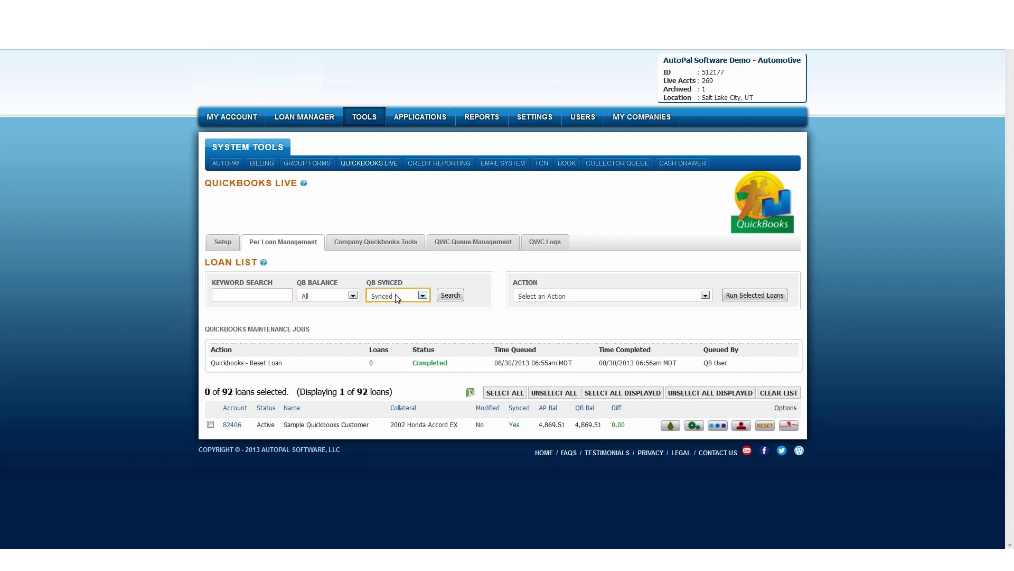
left_click(524, 298)
left_click(533, 297)
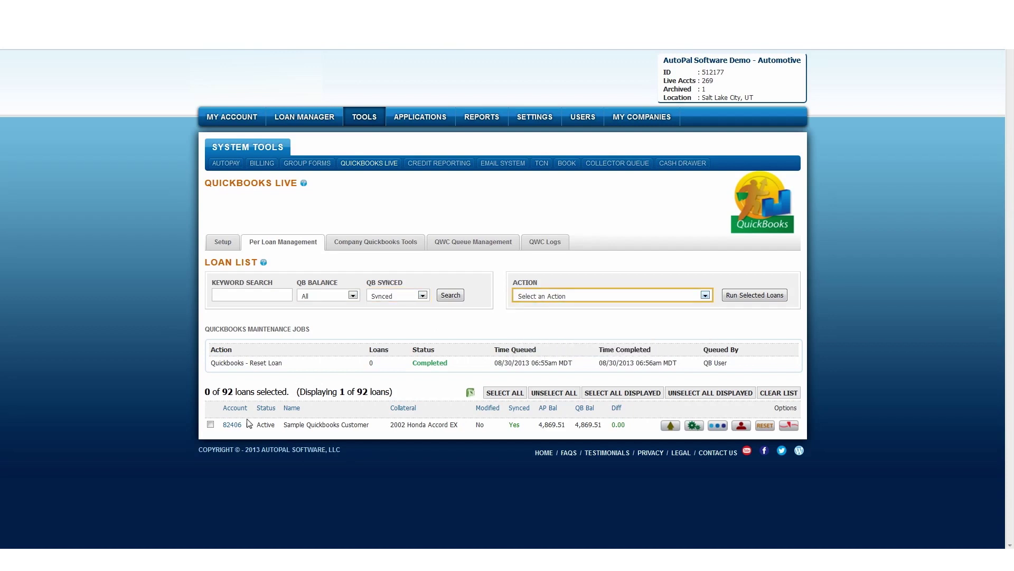
Tick the synced Honda Accord loan and open its loan page via the account number link.
left_click(211, 424)
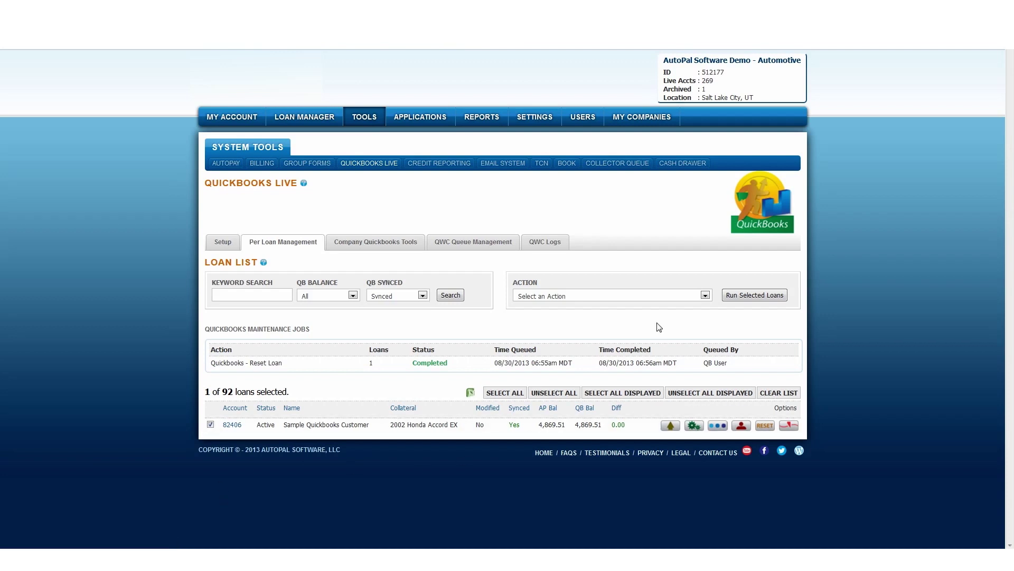
left_click(705, 296)
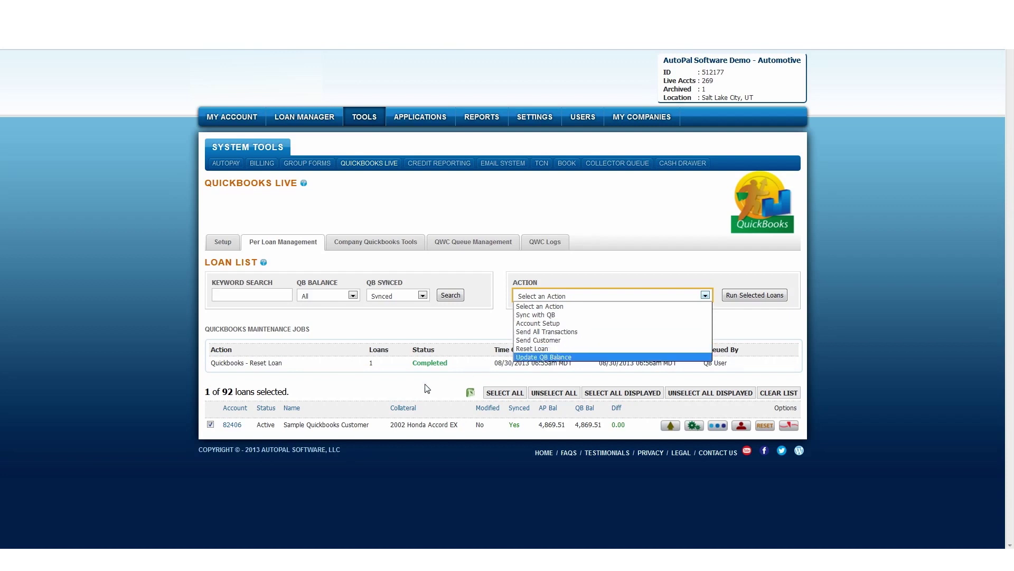
left_click(232, 426)
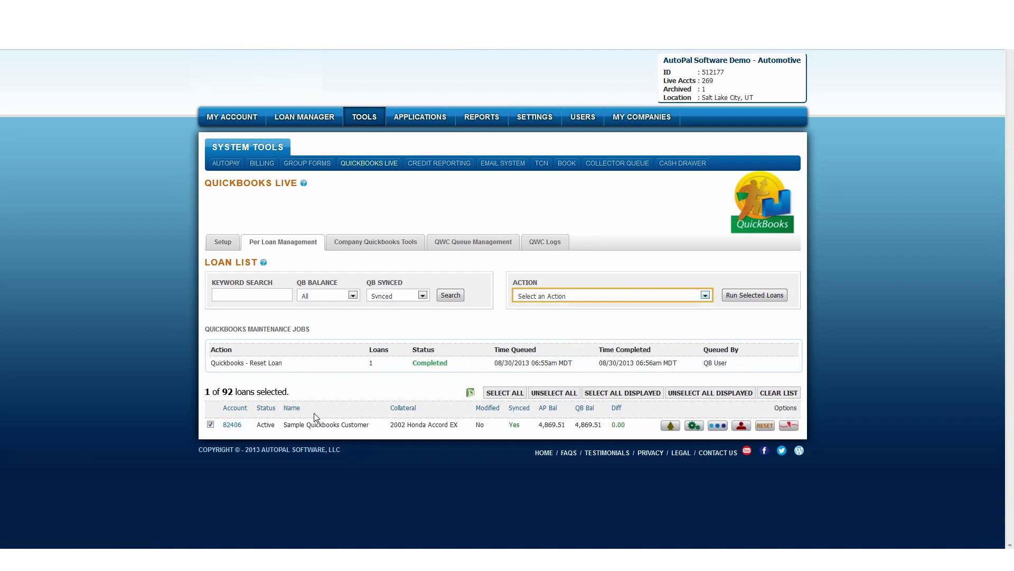
left_click(232, 425)
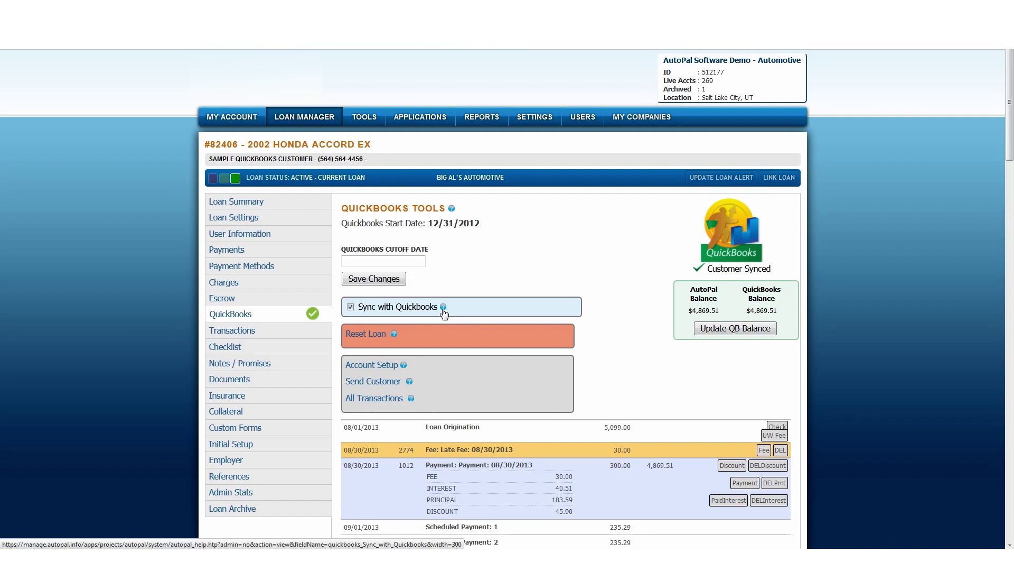
Go back to the QuickBooks Live list with the Honda Accord loan still ticked.
key("alt+Left")
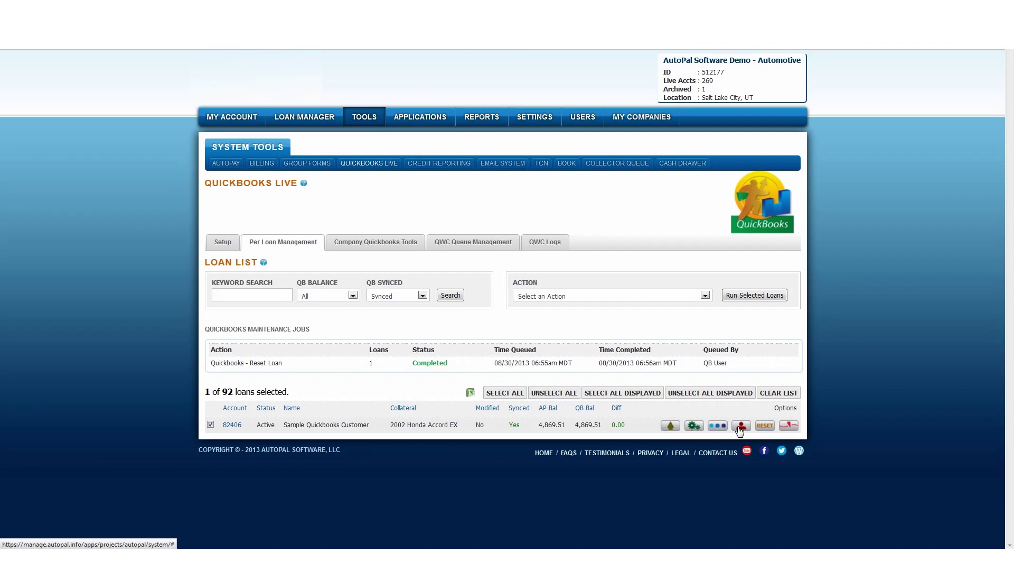
Filter the loan list to not-synced loans and tick the unsynced loans.
left_click(422, 297)
left_click(395, 323)
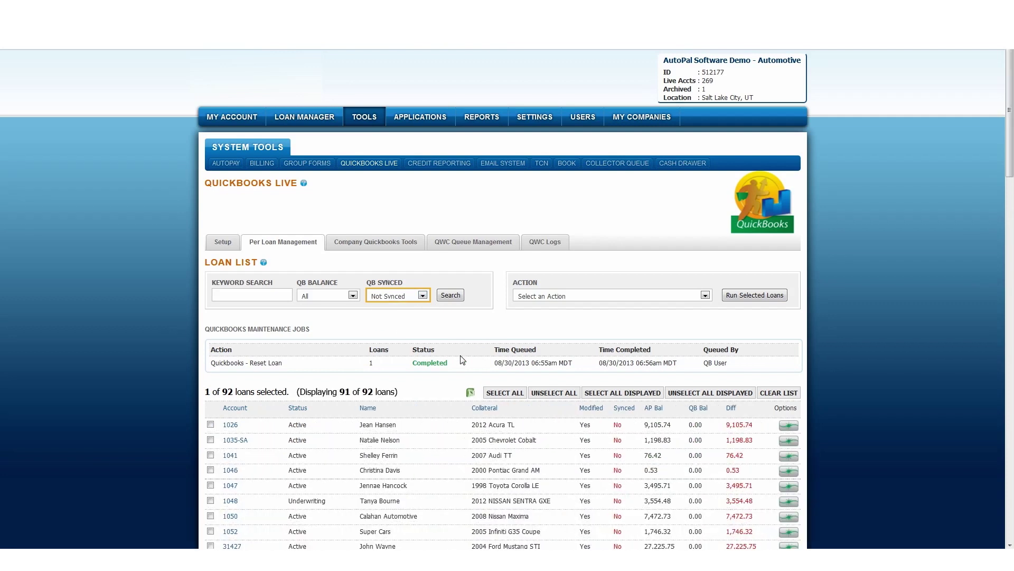
scroll(460, 370, "down", 2)
scroll(460, 373, "down", 1)
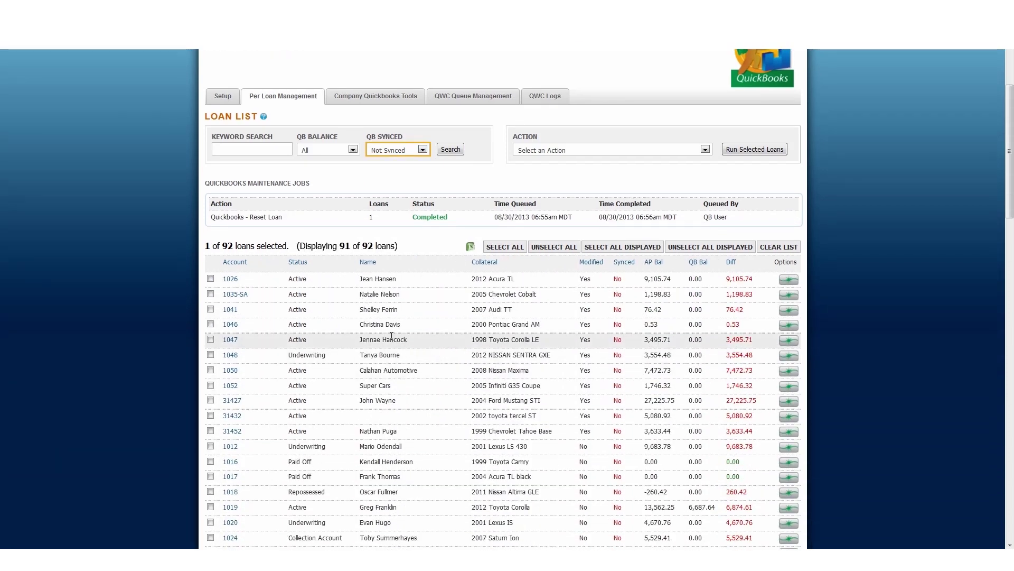
left_click(210, 278)
left_click(210, 294)
left_click(210, 309)
left_click(211, 324)
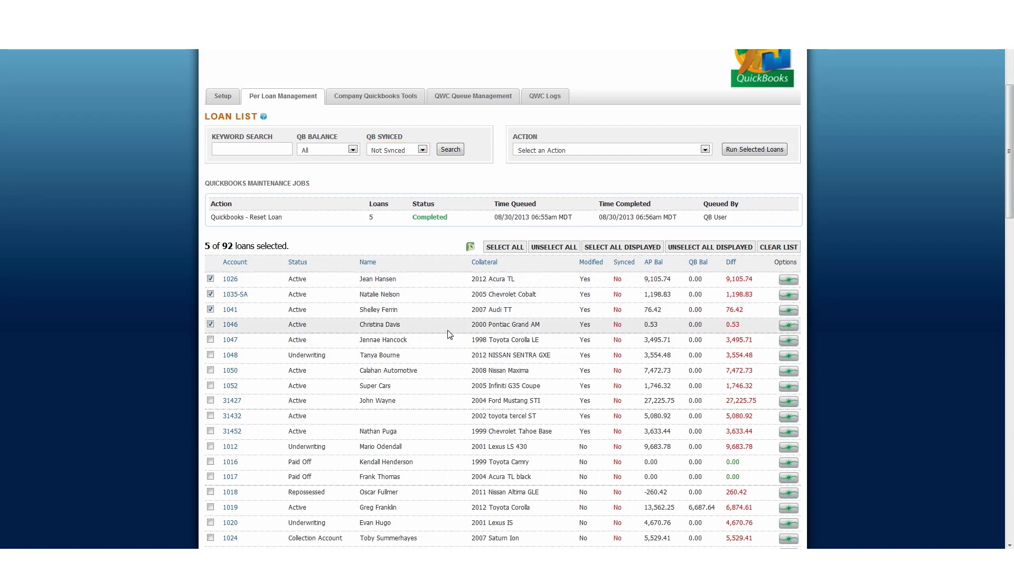
Run the 'Sync with QB' action on the selected loans and accept the confirmation.
left_click(549, 151)
left_click(547, 170)
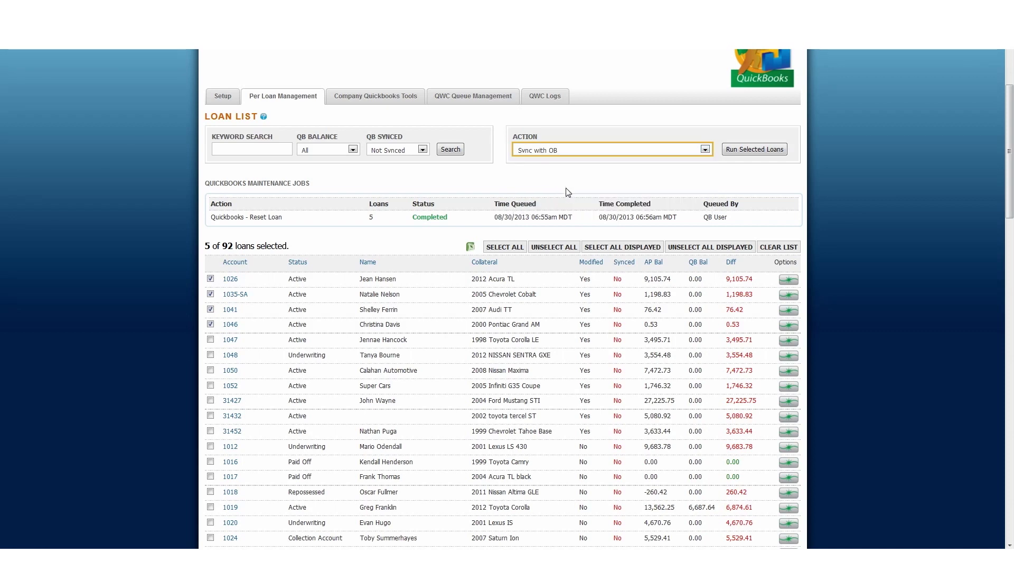
left_click(750, 149)
left_click(536, 313)
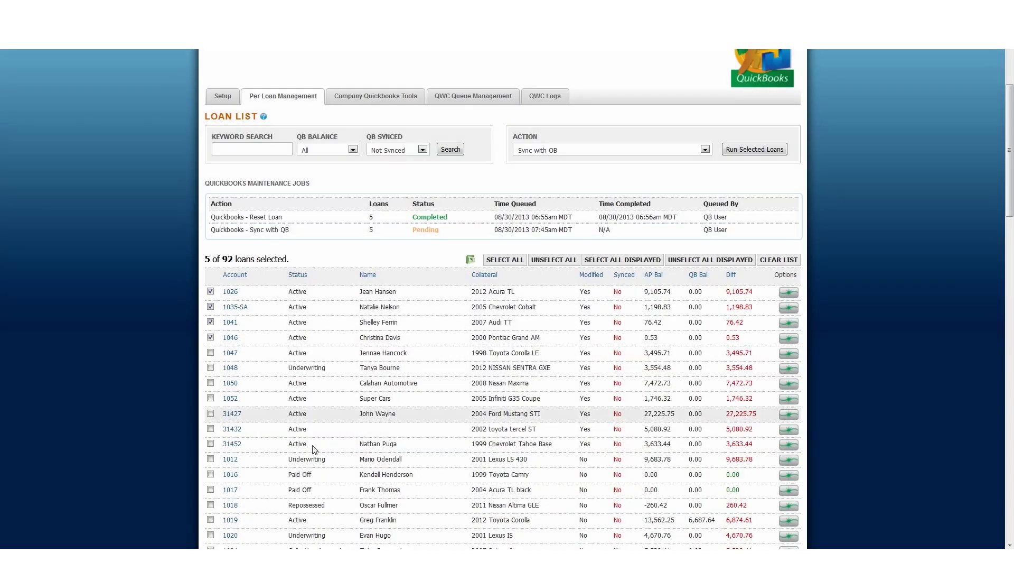
Refresh the QWC Queue Management list to show the queued customer and journal entry requests.
left_click(481, 97)
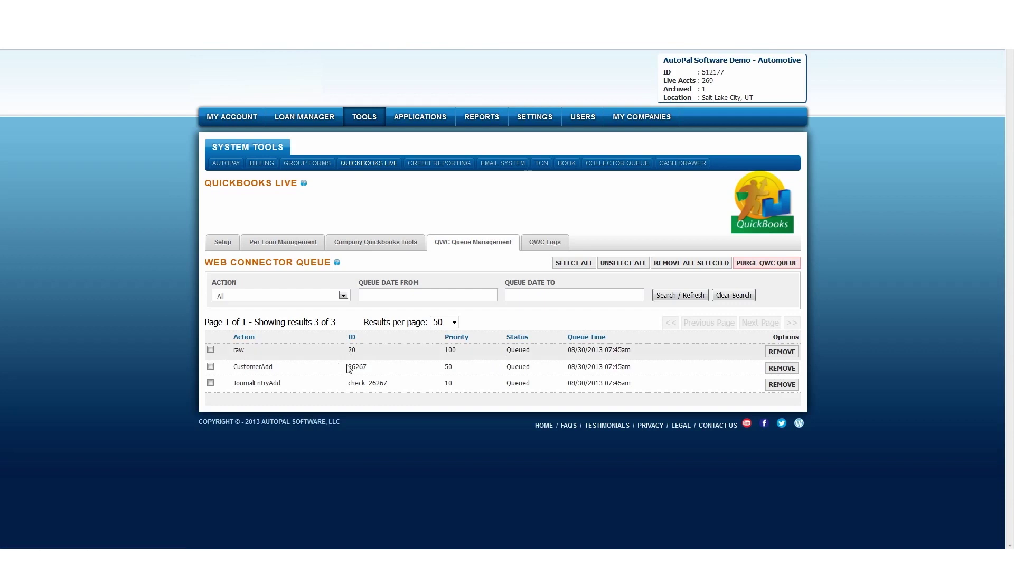
left_click(679, 295)
scroll(490, 357, "down", 1)
scroll(491, 357, "down", 1)
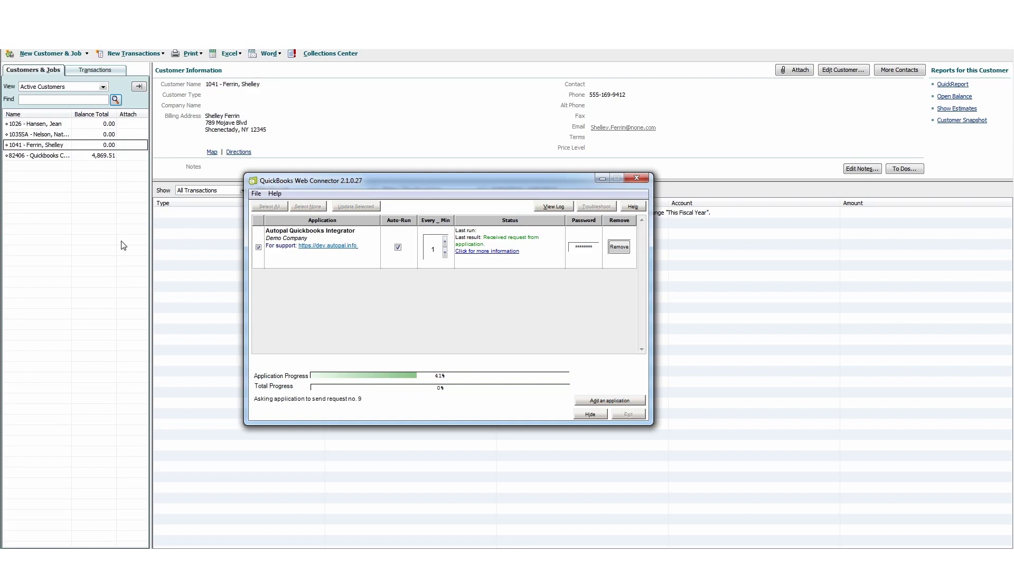
Review the first two new loan customers' transactions, including the 1,500.31 journal and 500.00 payment.
left_click(95, 126)
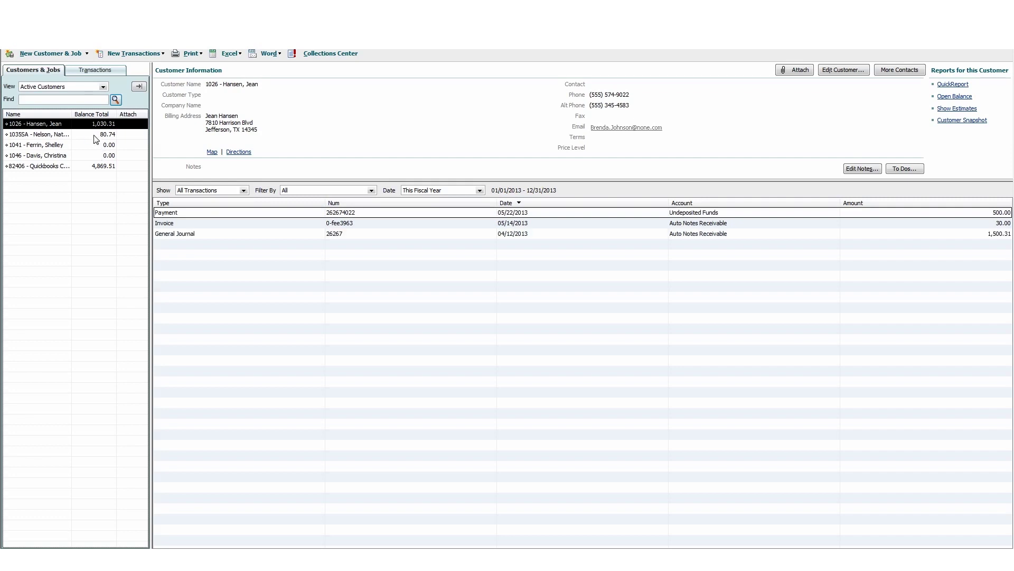
left_click(88, 135)
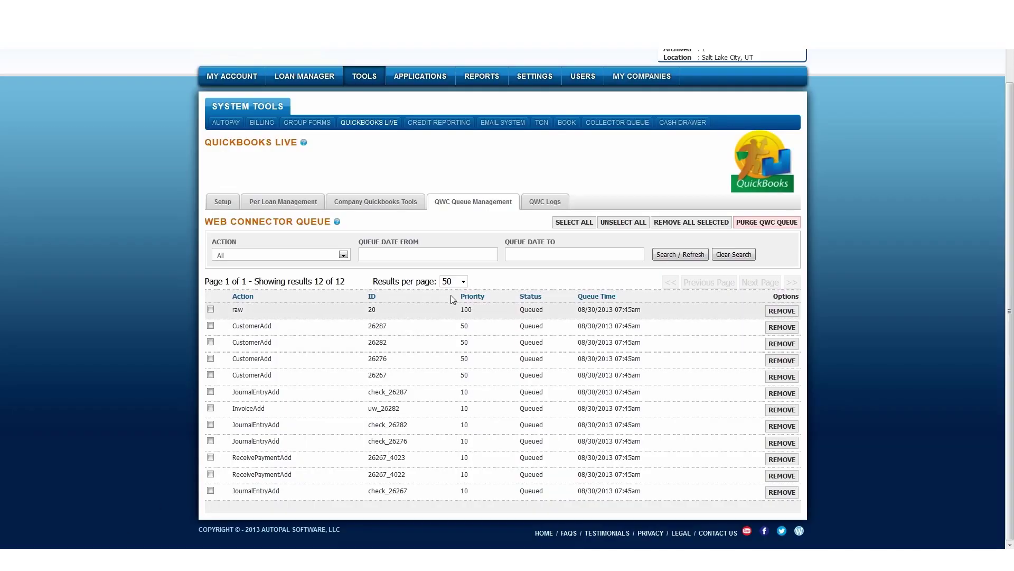
Reload the QWC Queue Management list with Search / Refresh.
left_click(680, 254)
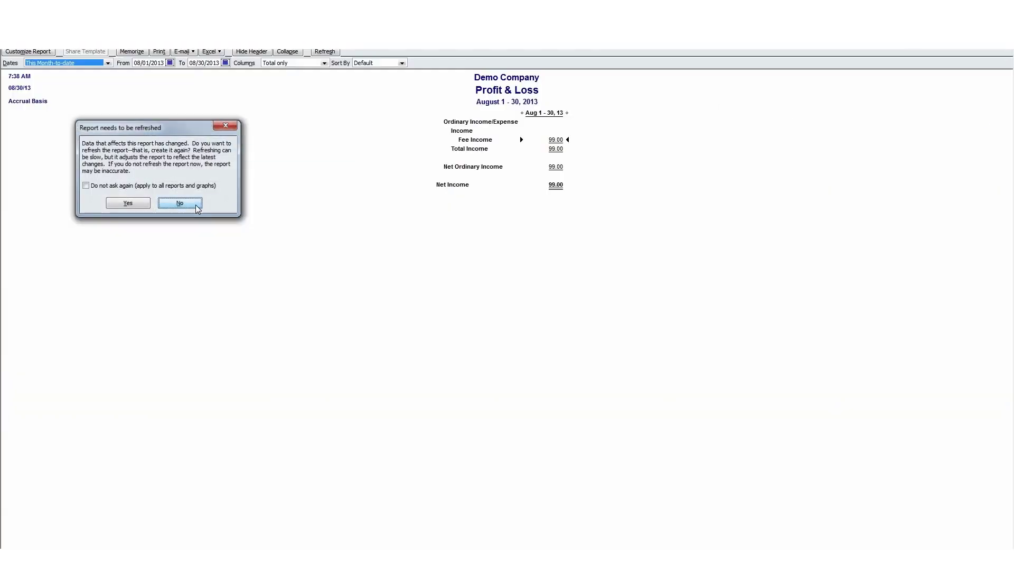
Dismiss the refresh prompt, close Profit & Loss, and review the synced entries in the Bank register.
left_click(196, 205)
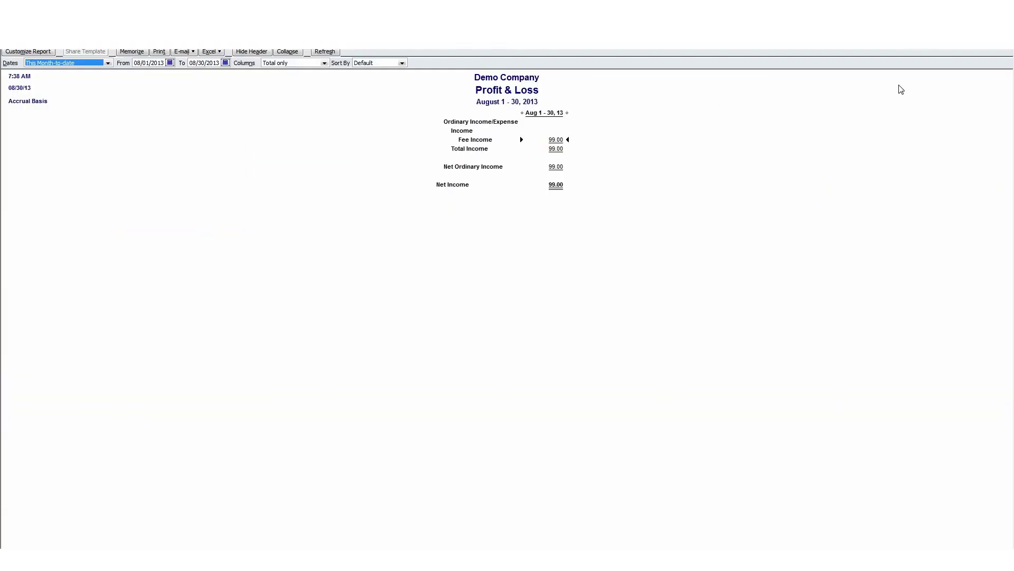
left_click(1009, 50)
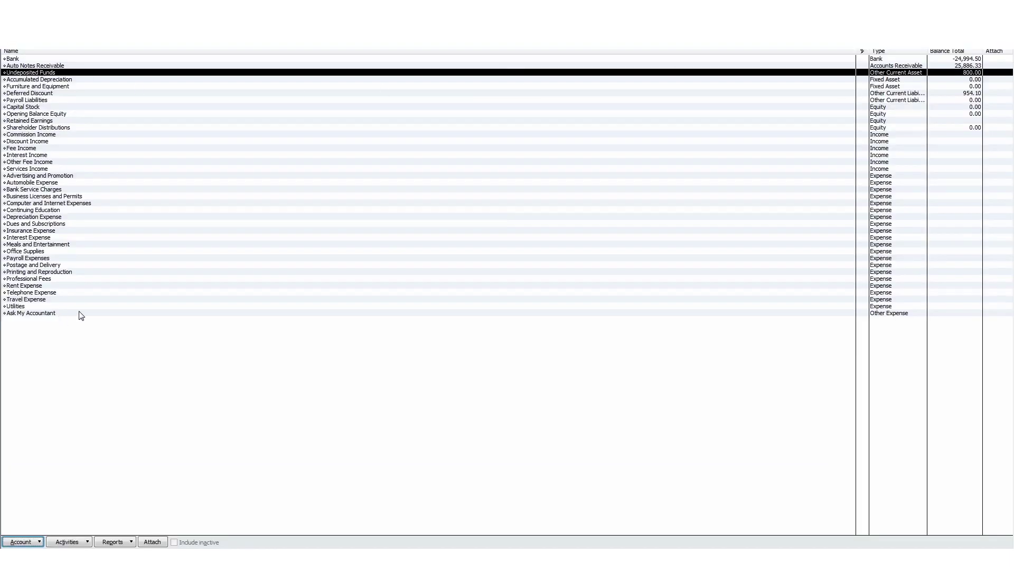
double_click(18, 60)
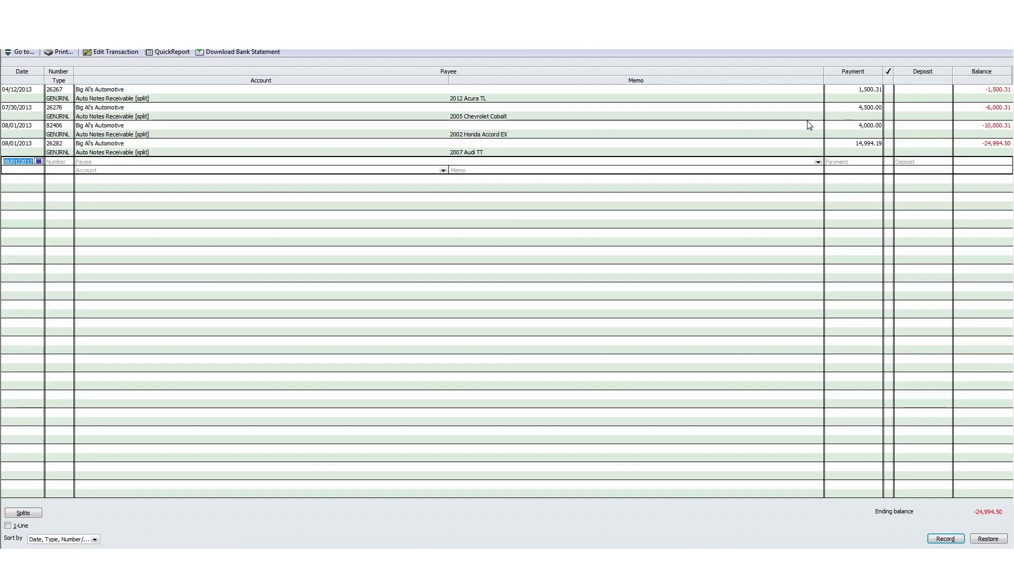
left_click(855, 149)
left_click(850, 129)
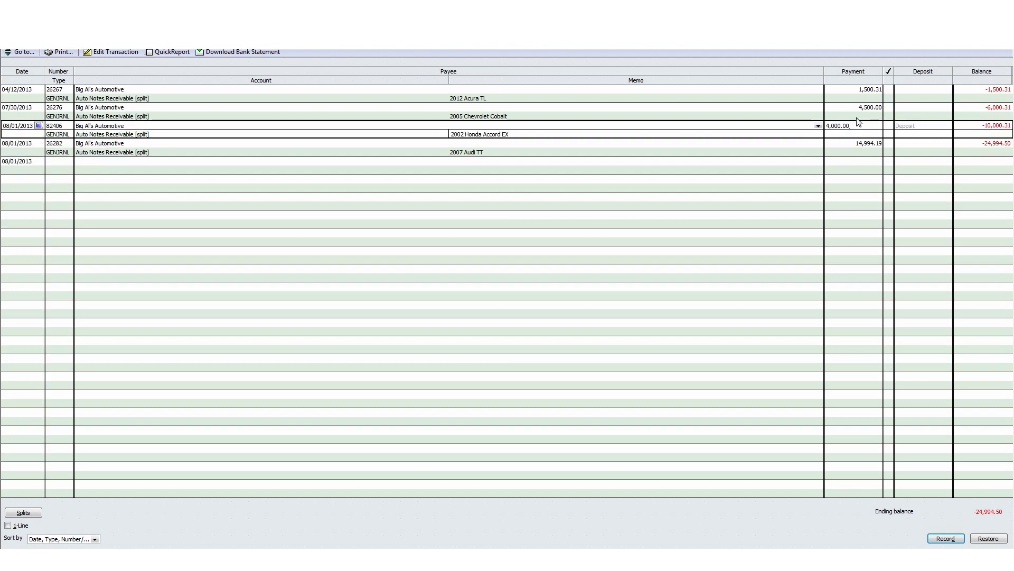
key("Up")
key("Up")
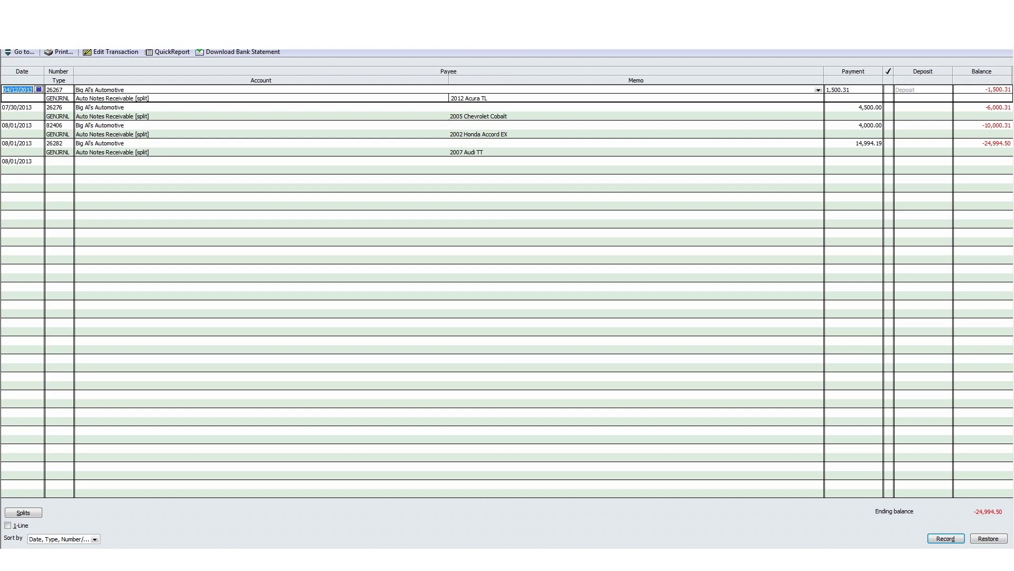
left_click(305, 19)
mouse_move(325, 79)
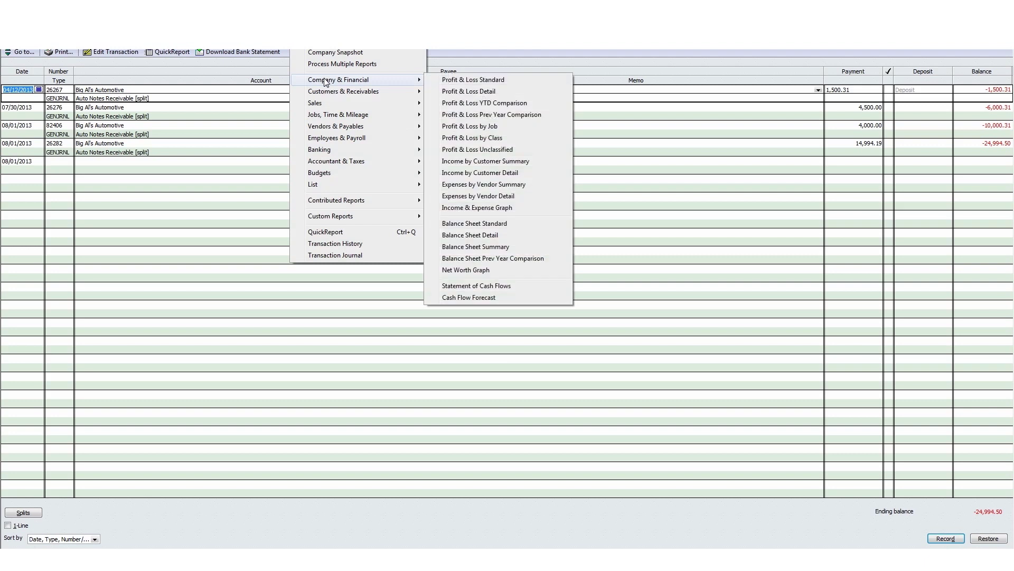
left_click(468, 225)
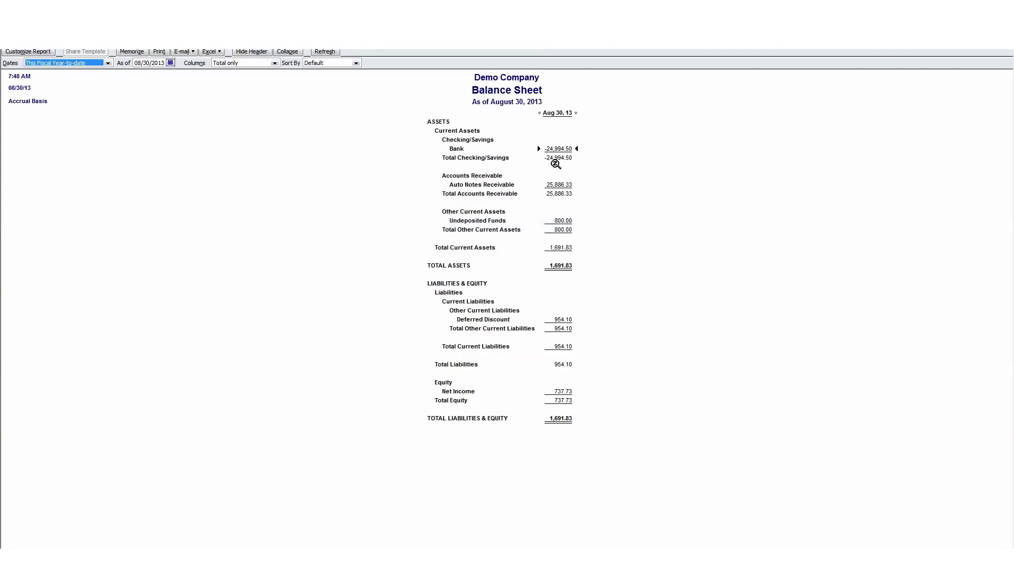
left_click(559, 150)
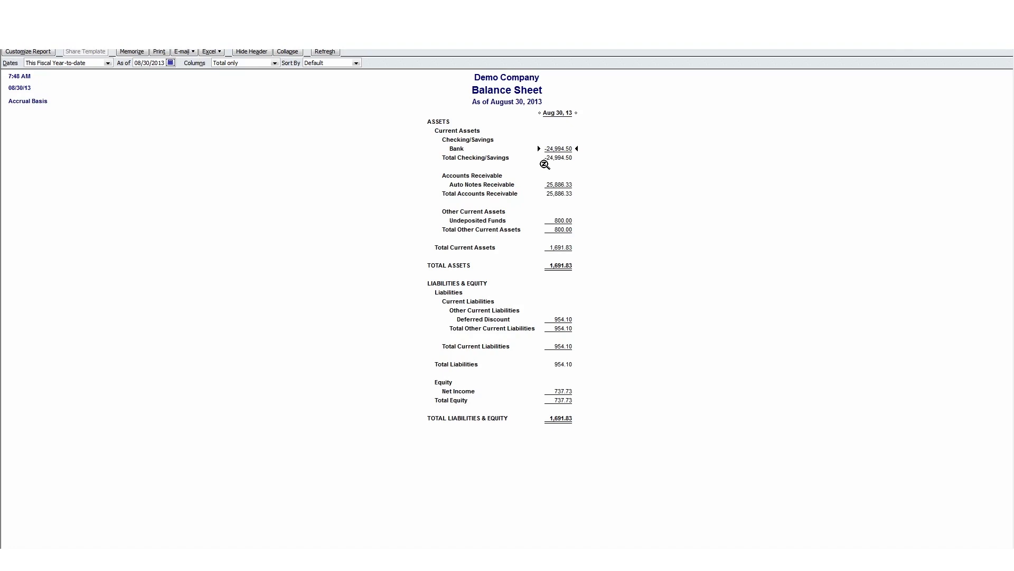
left_click(560, 220)
left_click(562, 319)
left_click(1007, 17)
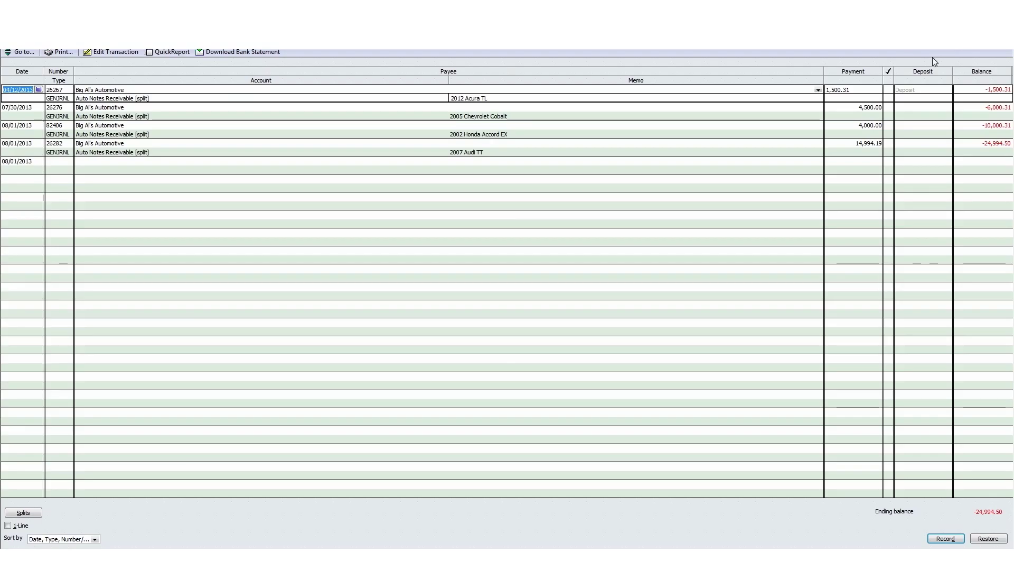
Close the Bank register and open the Deferred Discount register to inspect journal entry 26267.
left_click(1006, 17)
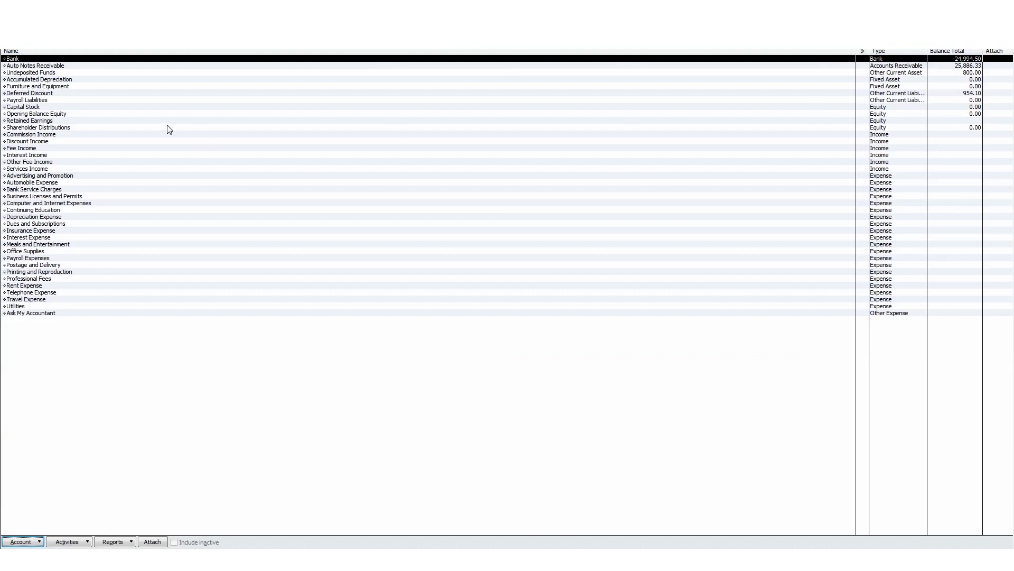
left_click(976, 95)
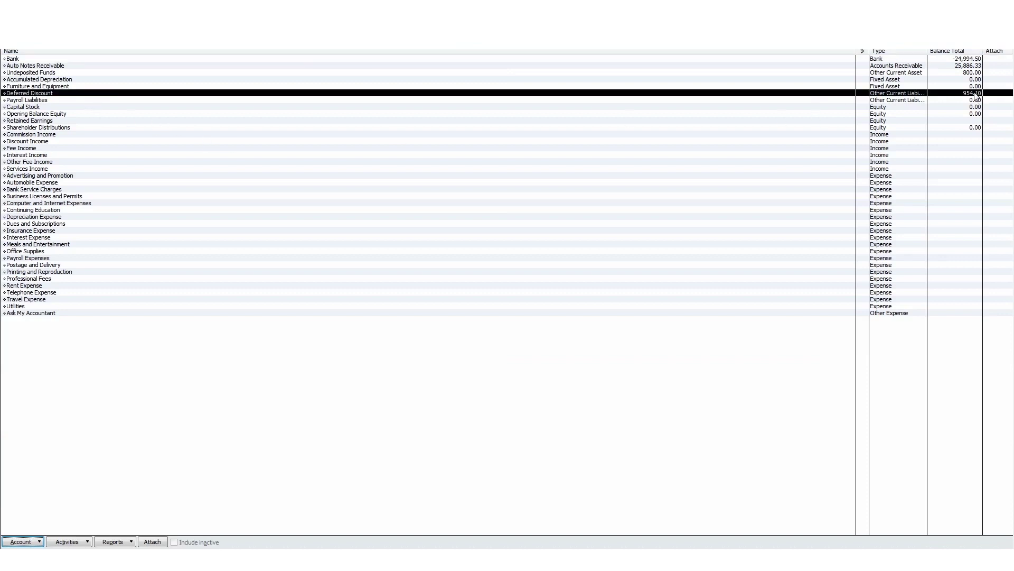
double_click(977, 96)
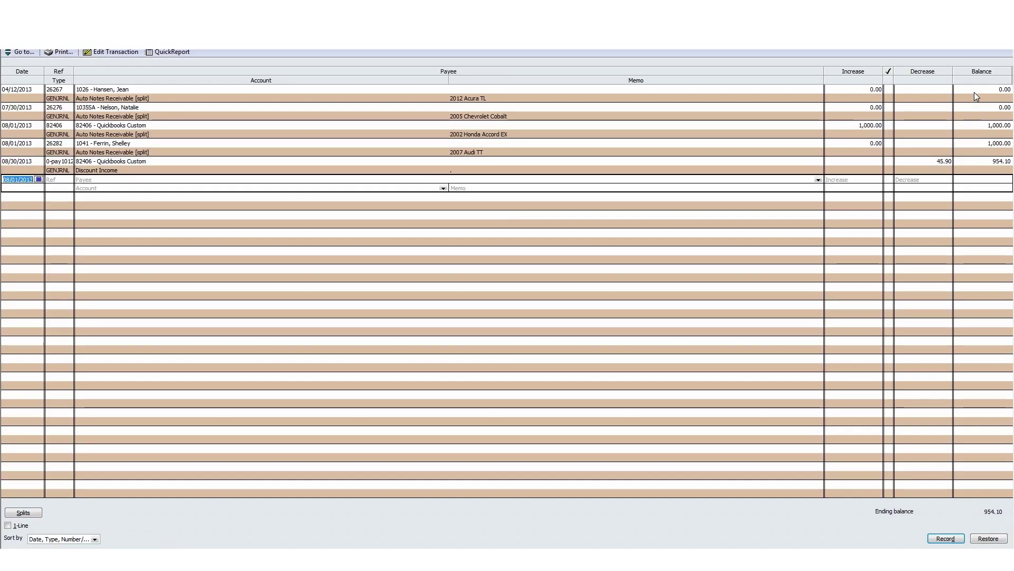
double_click(870, 100)
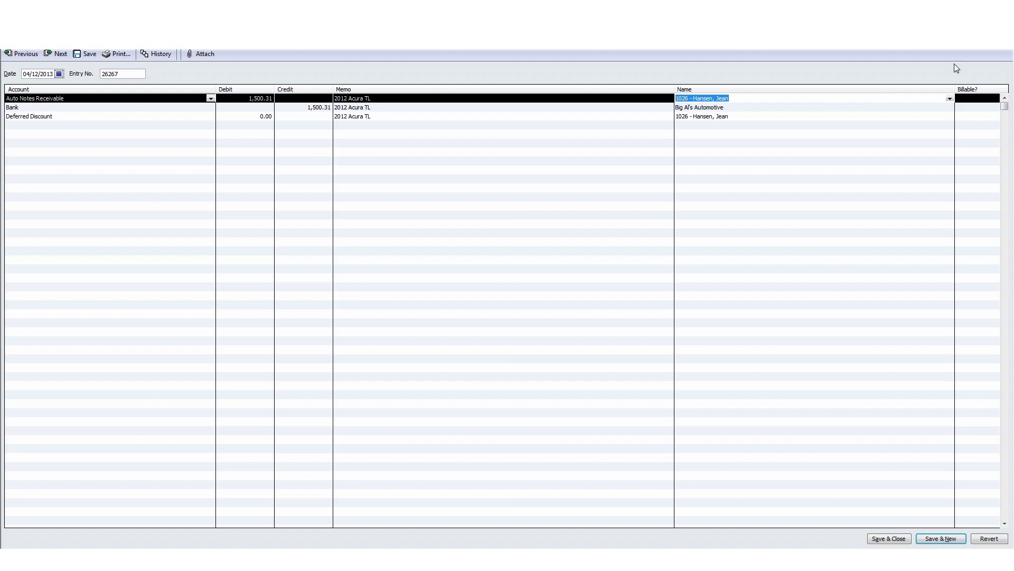
left_click(1008, 17)
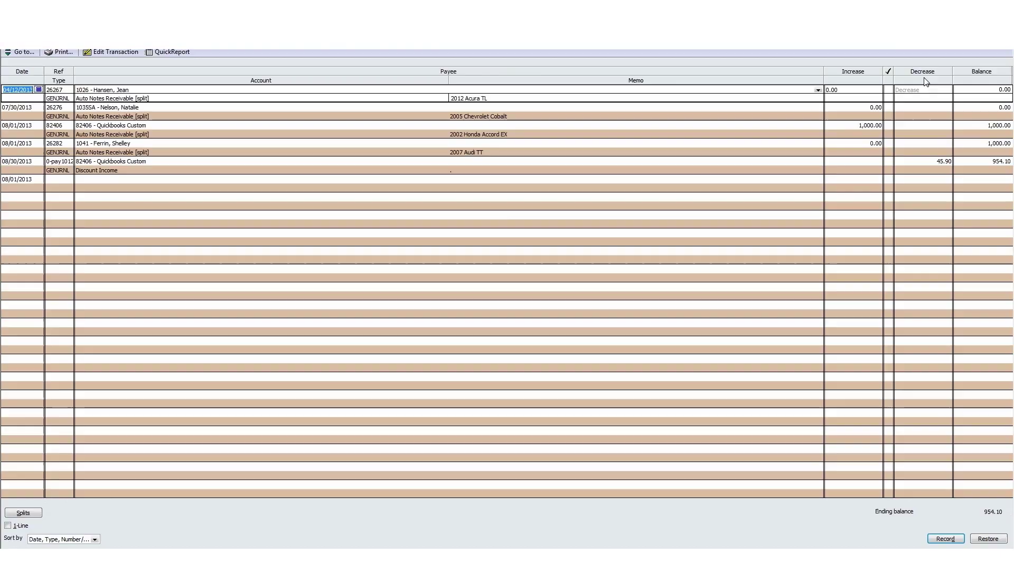
Inspect the 08/30/2013 Discount Income journal entry, then close the Deferred Discount register.
left_click(923, 166)
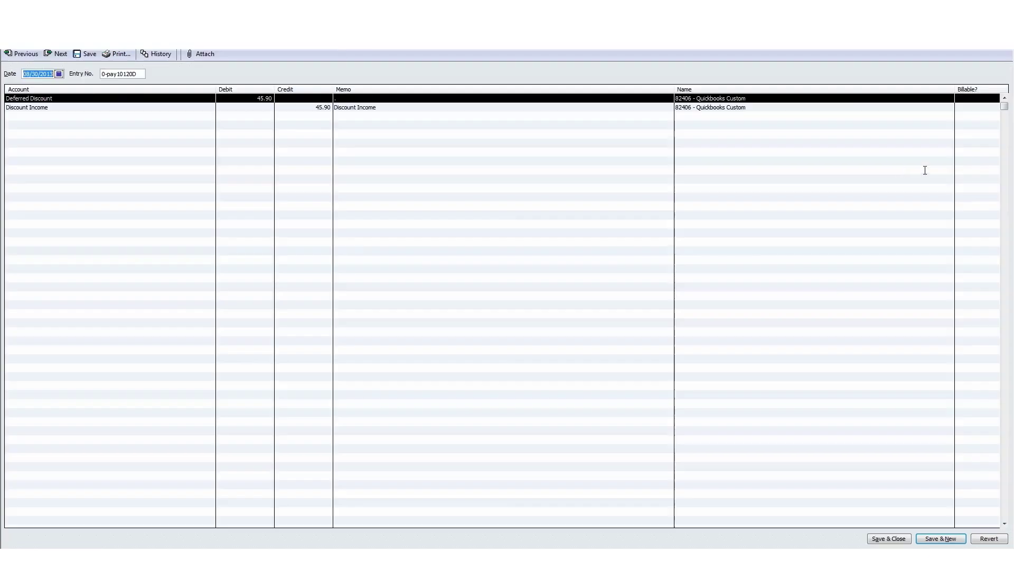
double_click(924, 170)
left_click(1008, 17)
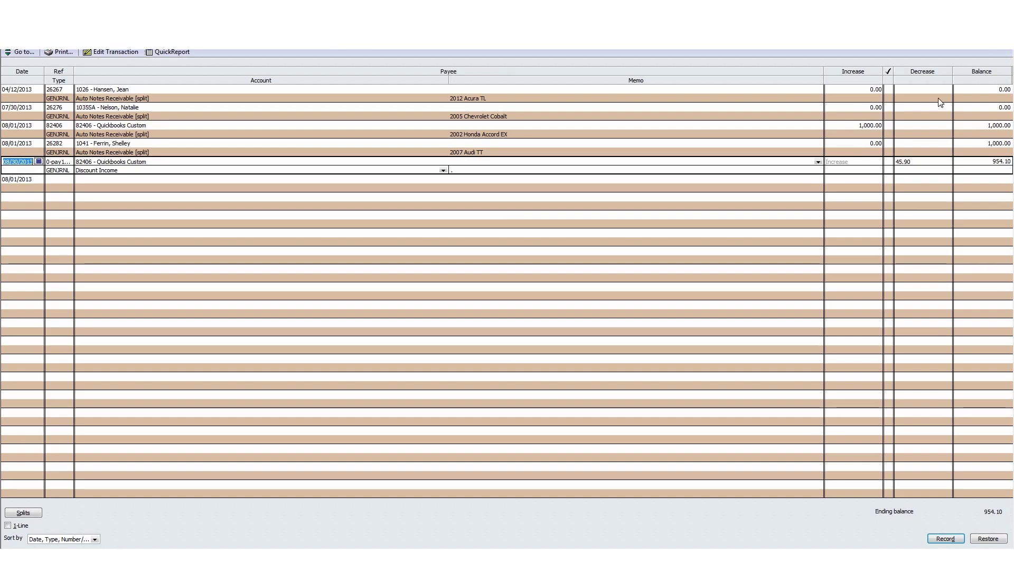
left_click(1008, 17)
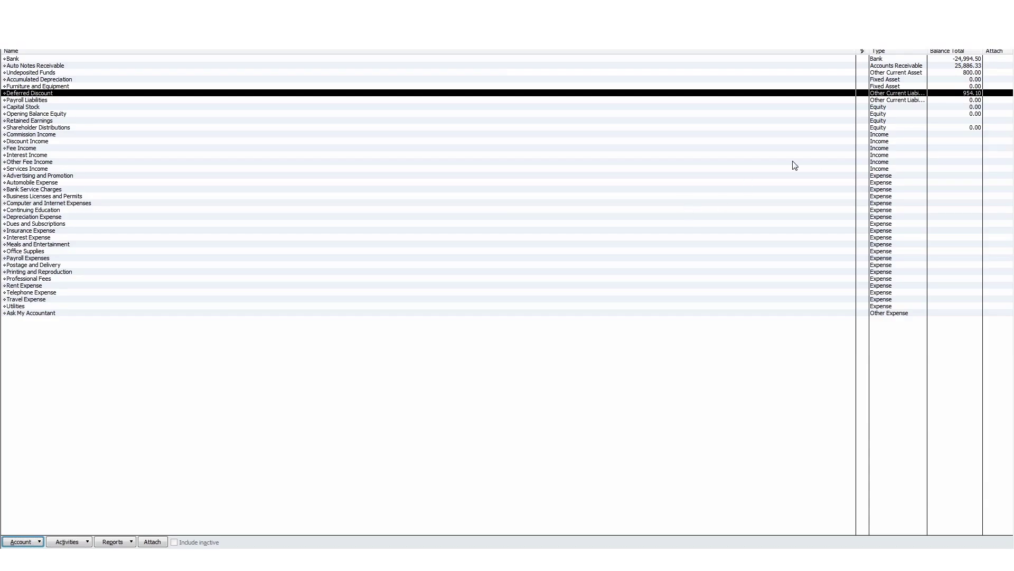
Close the Chart of Accounts to return to the QuickBooks Home page.
left_click(13, 33)
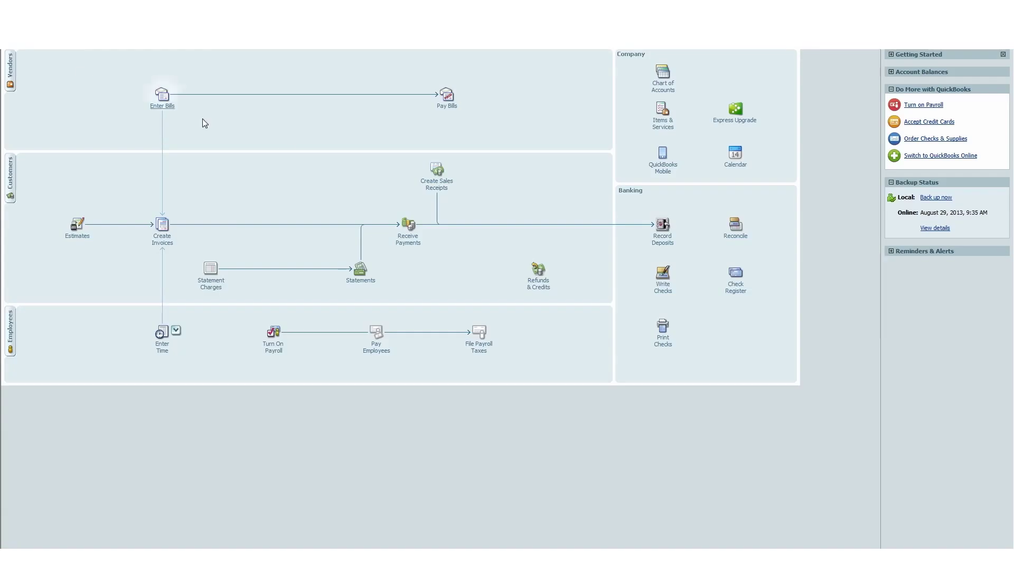